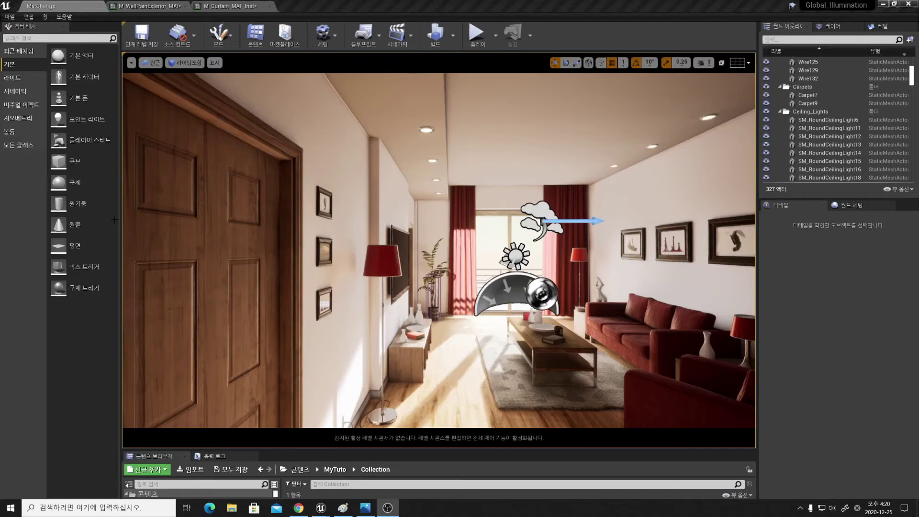
Select the SM_Curtain45 curtain, play the level, and look around the room toward the sofa and window
left_click(473, 290)
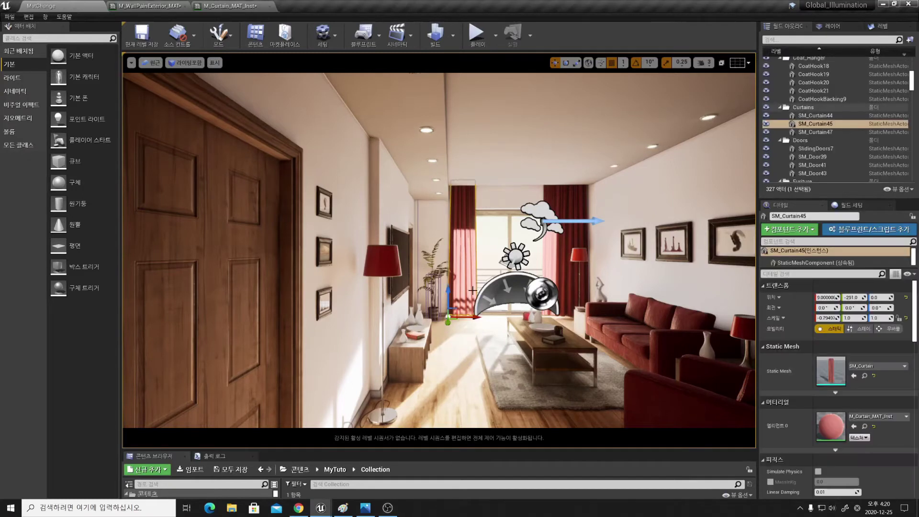
left_click(477, 34)
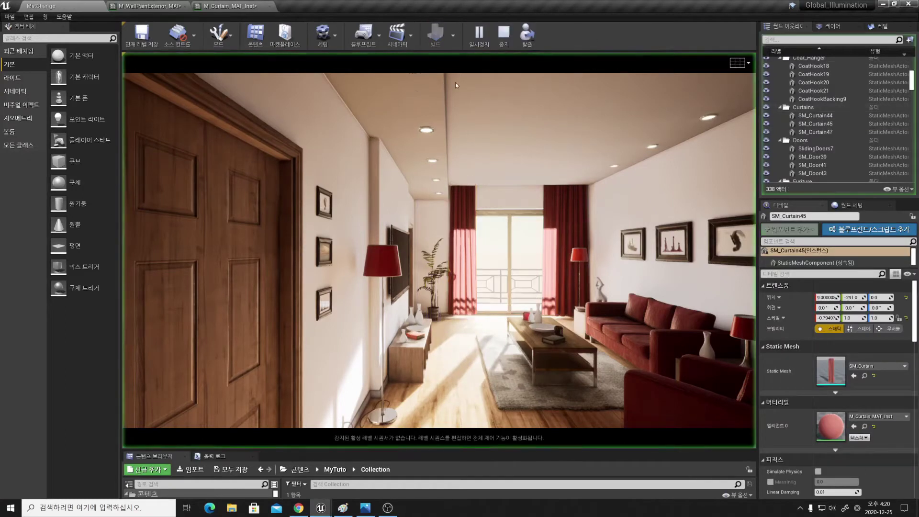
mouse_move(497, 415)
left_mouse_down()
mouse_move(605, 393)
mouse_move(450, 375)
left_mouse_up()
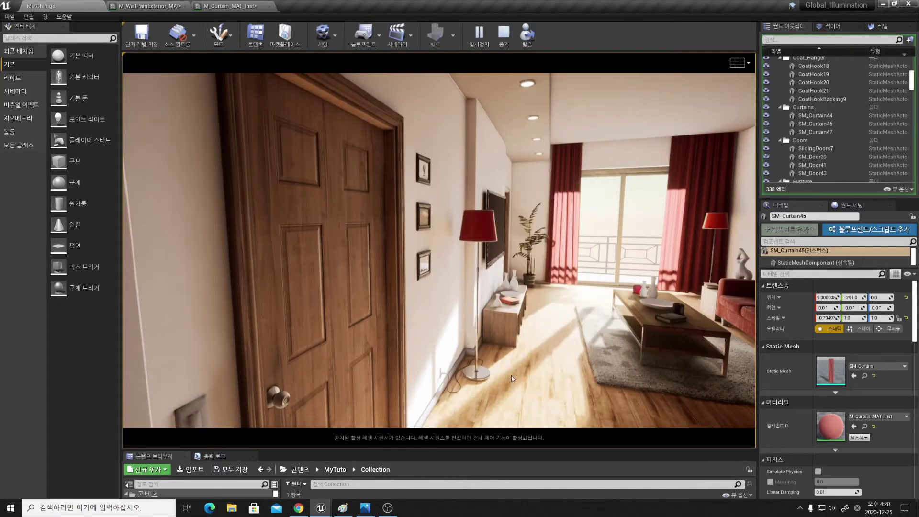
left_click_drag(512, 376, 756, 343)
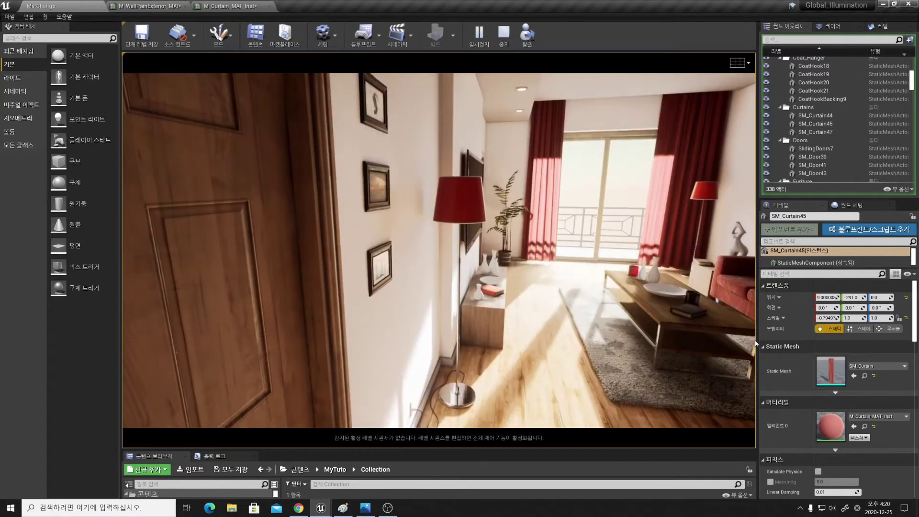
mouse_move(556, 291)
left_mouse_down()
mouse_move(733, 248)
mouse_move(599, 227)
left_mouse_up()
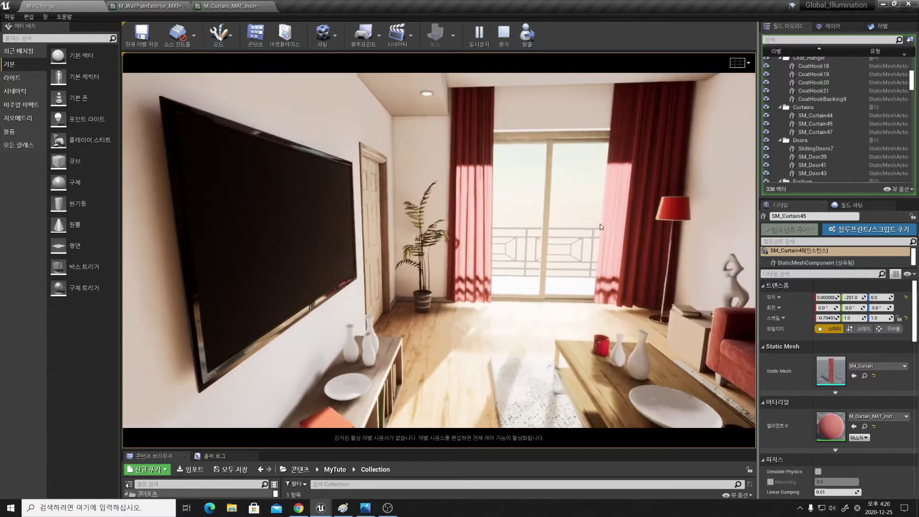
Show the colour controls with Tab and test walls yellow/white and curtains purple/red
key("Tab")
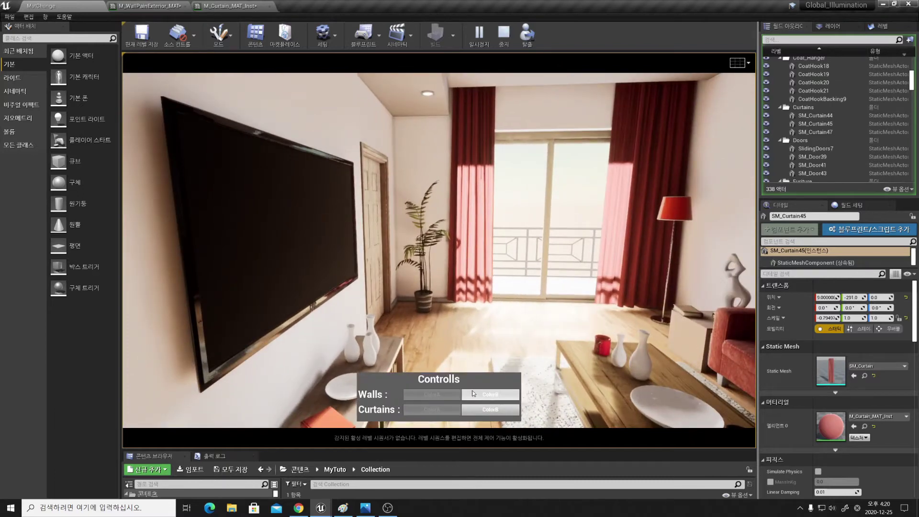
left_click(482, 393)
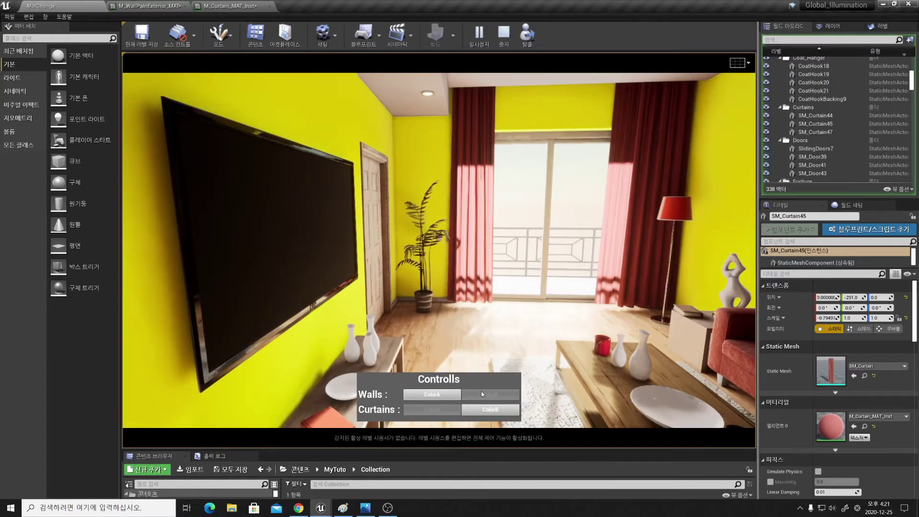
left_click(449, 397)
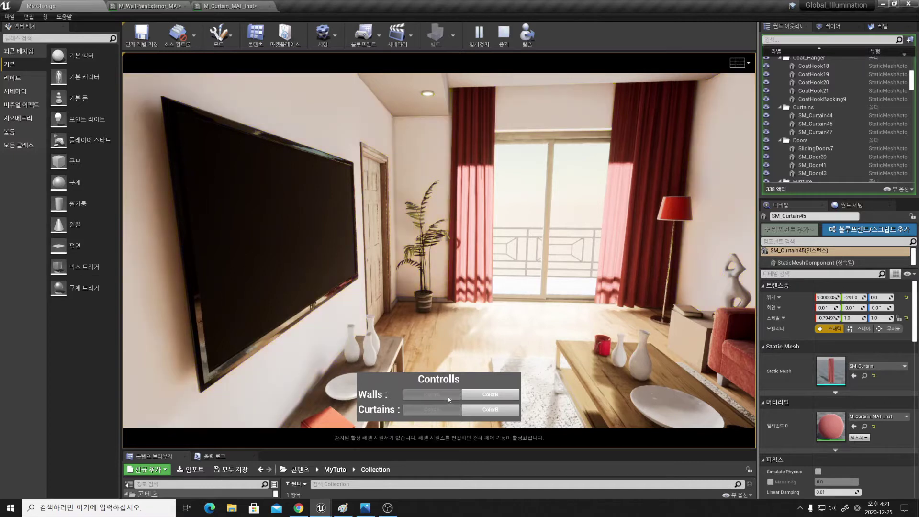
left_click(499, 412)
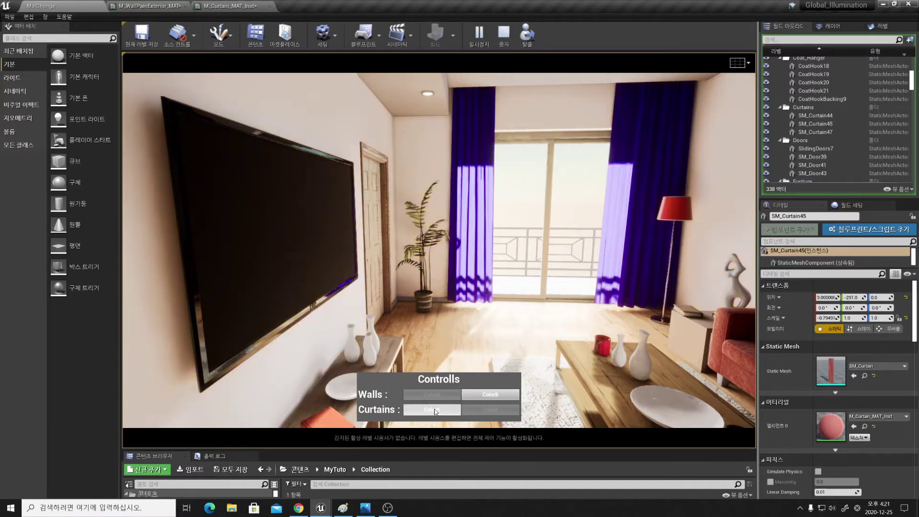
left_click(436, 412)
left_click(484, 394)
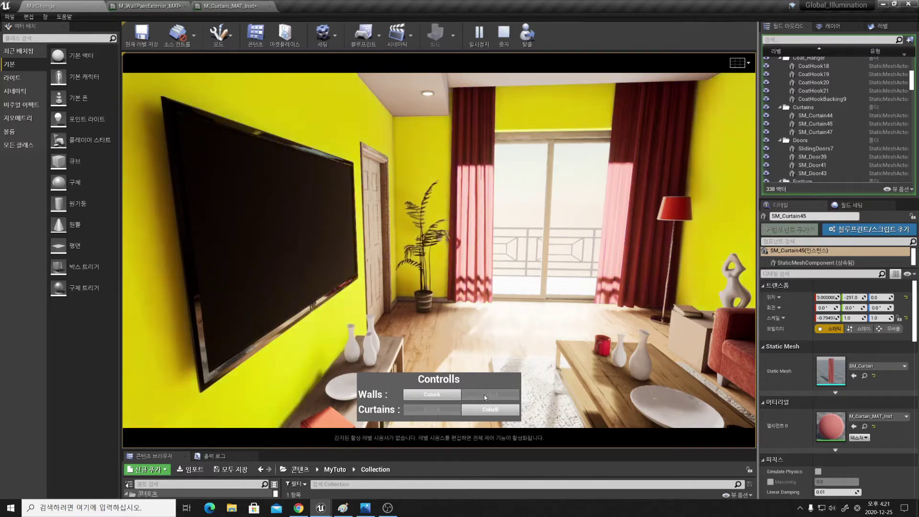
left_click(431, 394)
Retest the wall and curtain colour buttons facing the sofa and balcony, then stop playing
left_click_drag(643, 293, 754, 276)
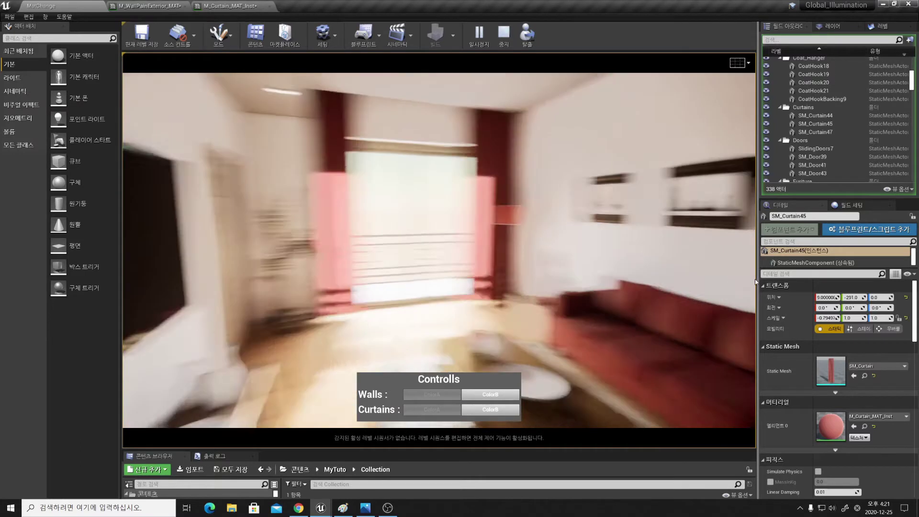
left_click_drag(385, 254, 544, 259)
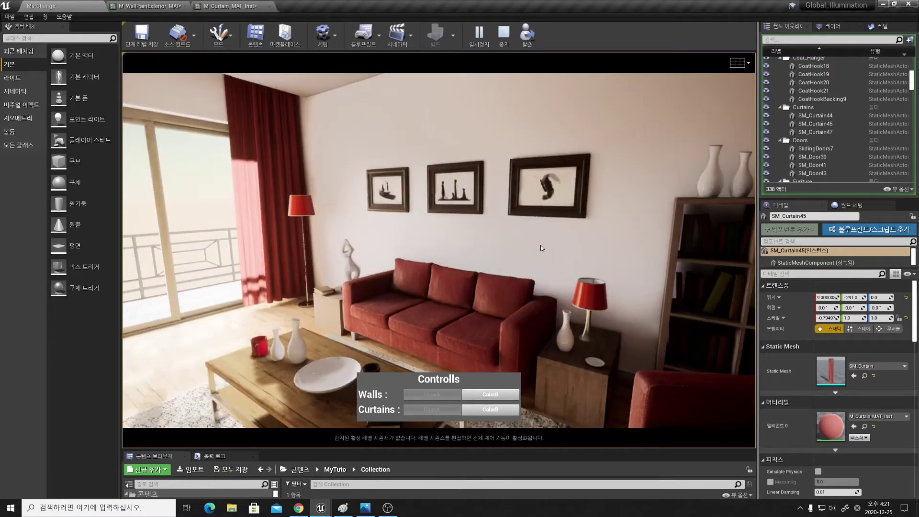
left_click(486, 395)
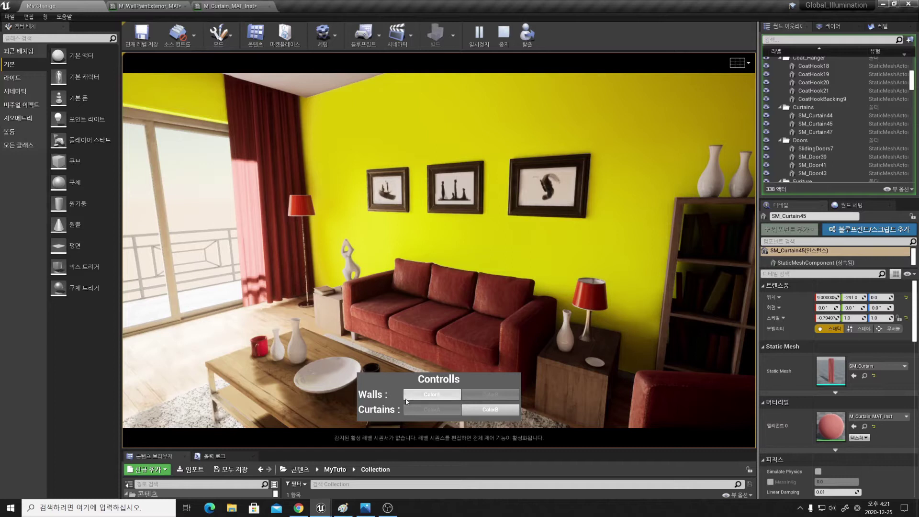
left_click(424, 397)
left_click_drag(424, 250, 372, 256)
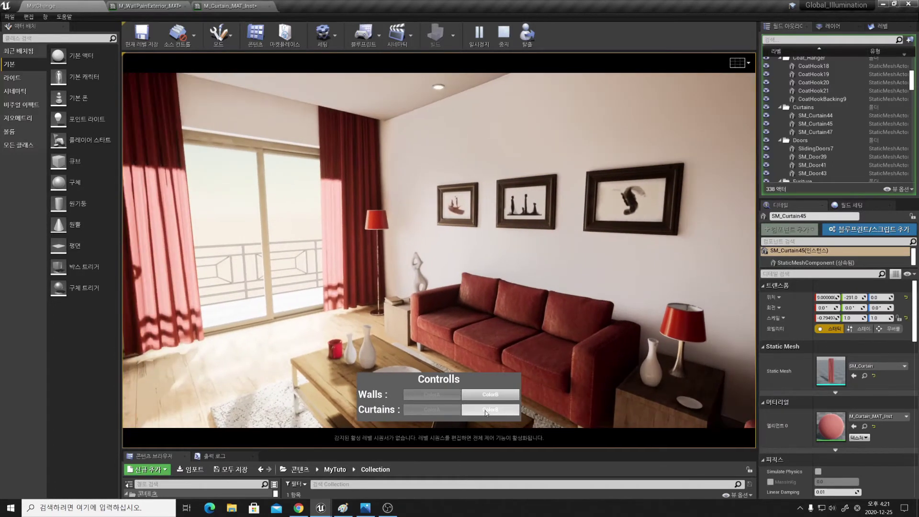
left_click(485, 411)
left_click(452, 409)
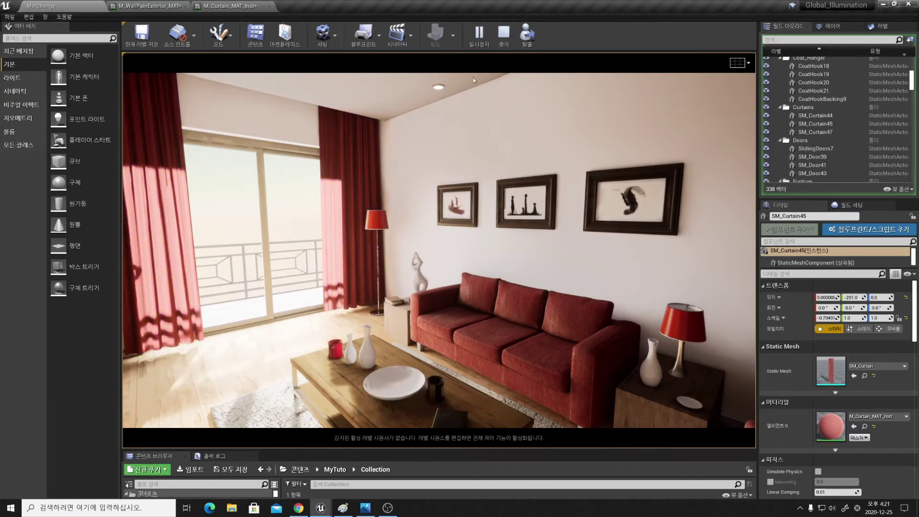
key("Escape")
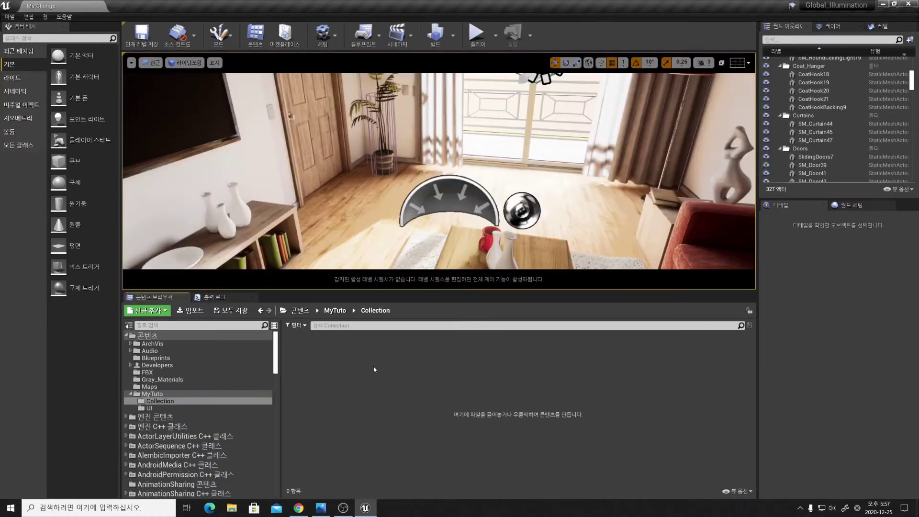
Create MPC_MyCollection in the Collection folder, add a vector parameter, and select a wall piece
right_click(375, 366)
mouse_move(431, 243)
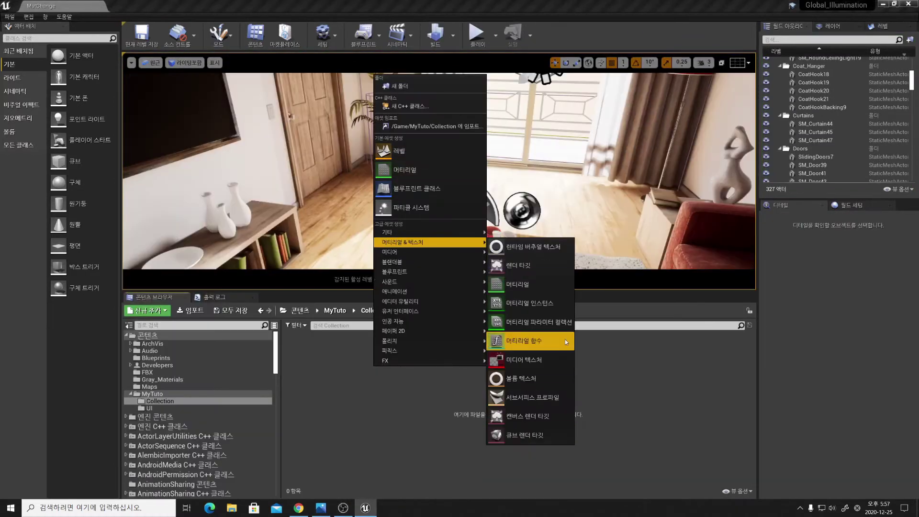
left_click(567, 322)
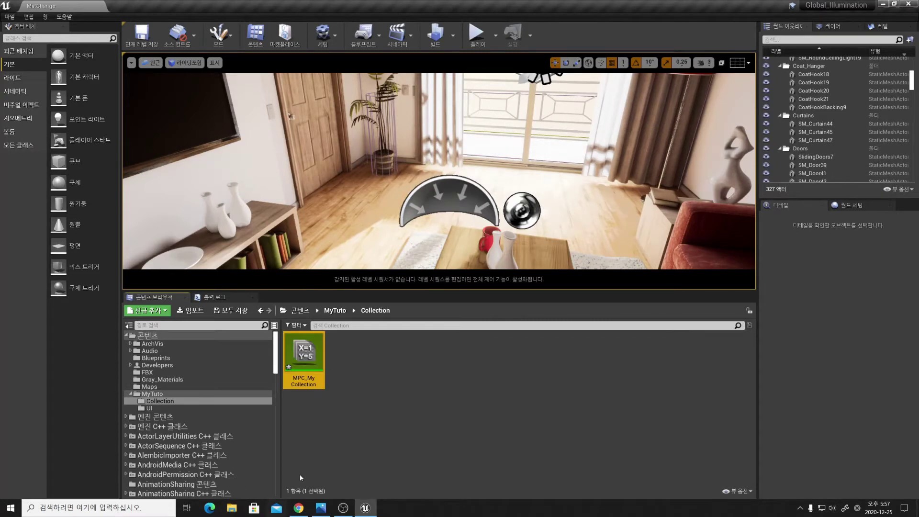
double_click(303, 354)
left_click(405, 228)
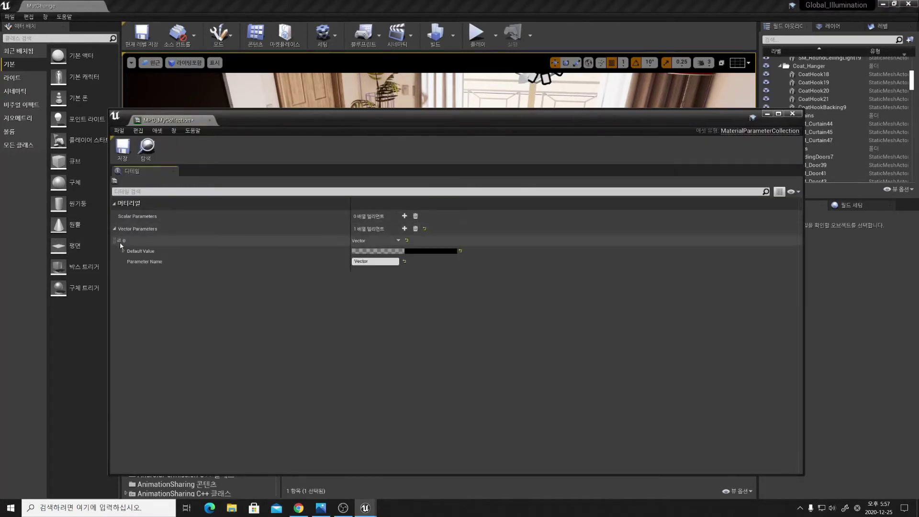
left_click(354, 261)
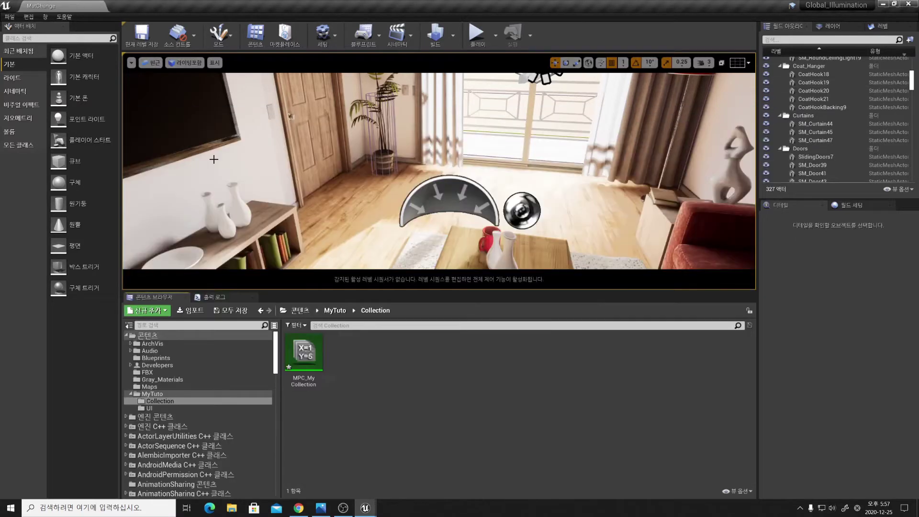
left_click(214, 156)
In the parent wall material, replace the Color node with WallColor wired into Base Color and apply
double_click(831, 427)
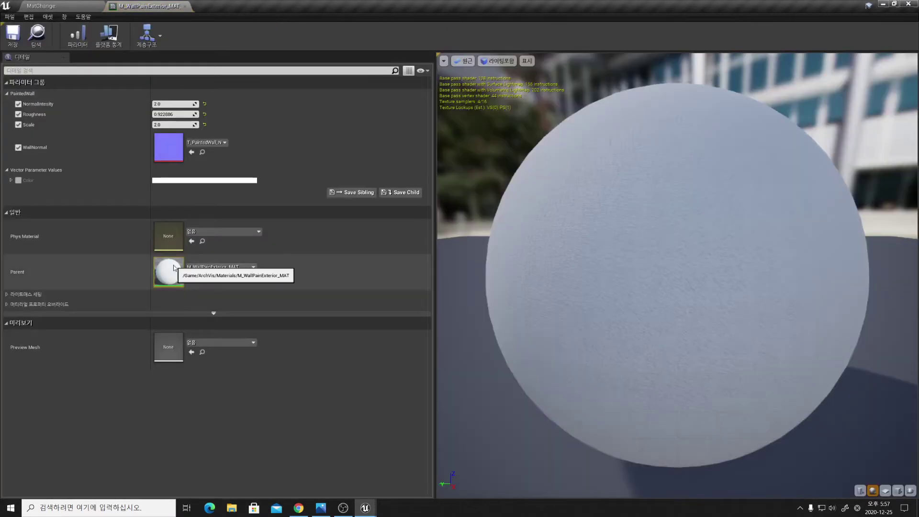
double_click(174, 268)
left_click_drag(335, 115, 472, 66)
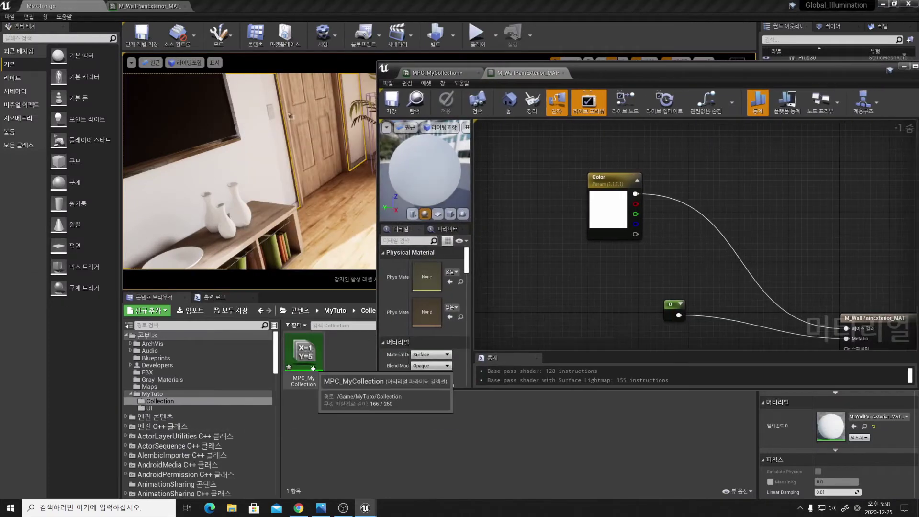
mouse_move(304, 352)
left_mouse_down()
mouse_move(541, 249)
mouse_move(846, 329)
left_mouse_up()
left_click(608, 178)
key("Delete")
left_click_drag(538, 228, 671, 203)
left_click(622, 158)
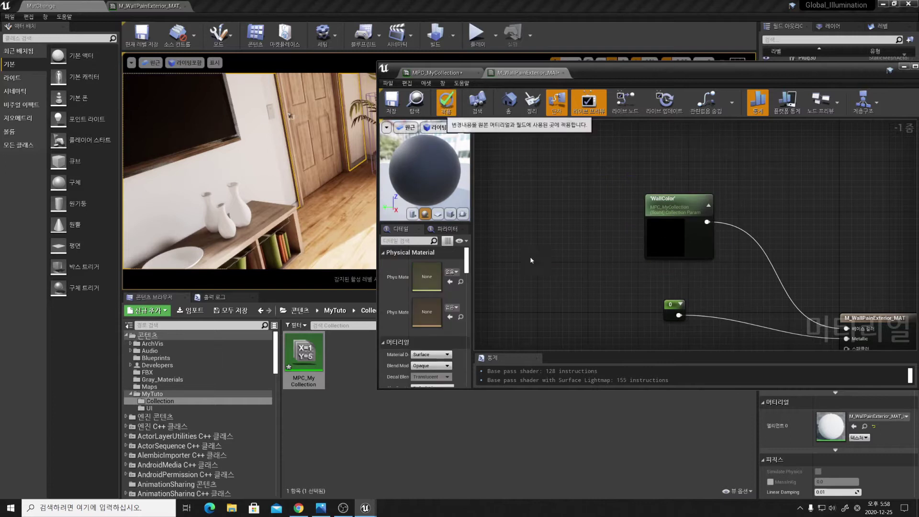
left_click(446, 102)
Set the WallColor default value in MPC_MyCollection to white
left_click_drag(671, 72, 611, 76)
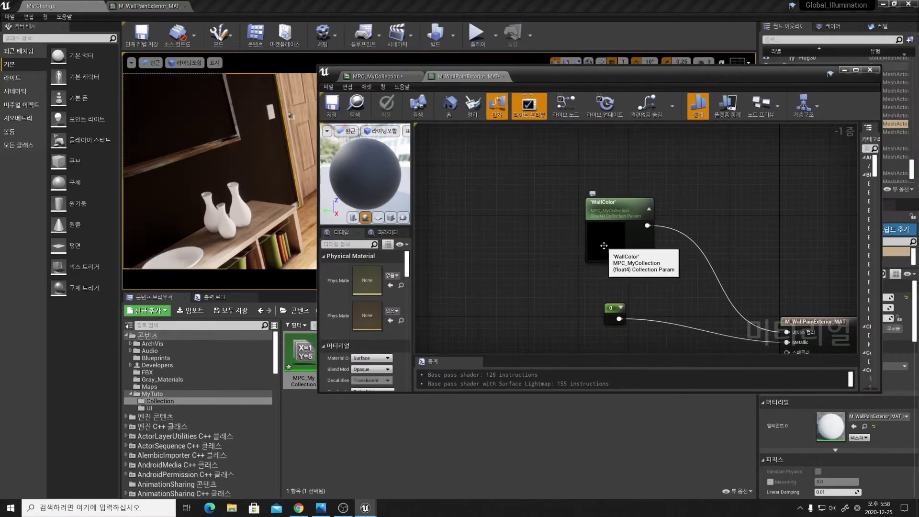
double_click(604, 245)
left_click(594, 206)
left_click_drag(727, 325, 727, 242)
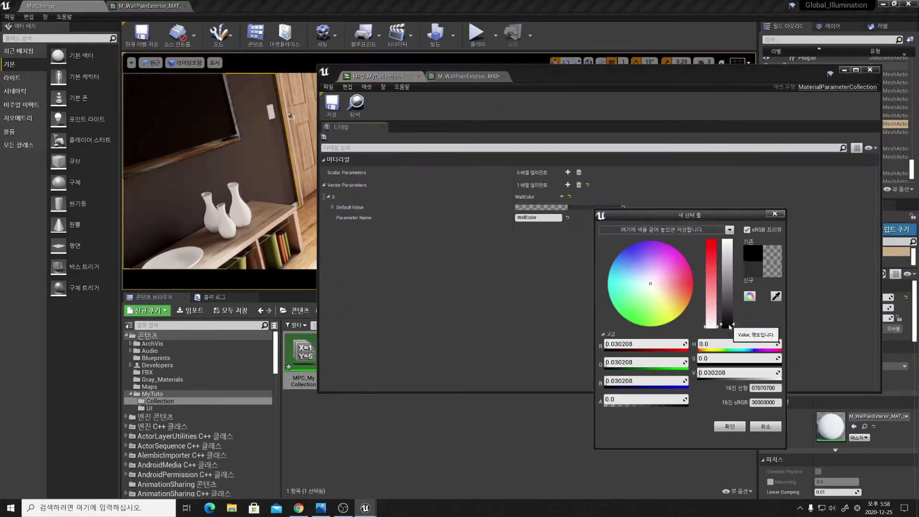
left_click(739, 429)
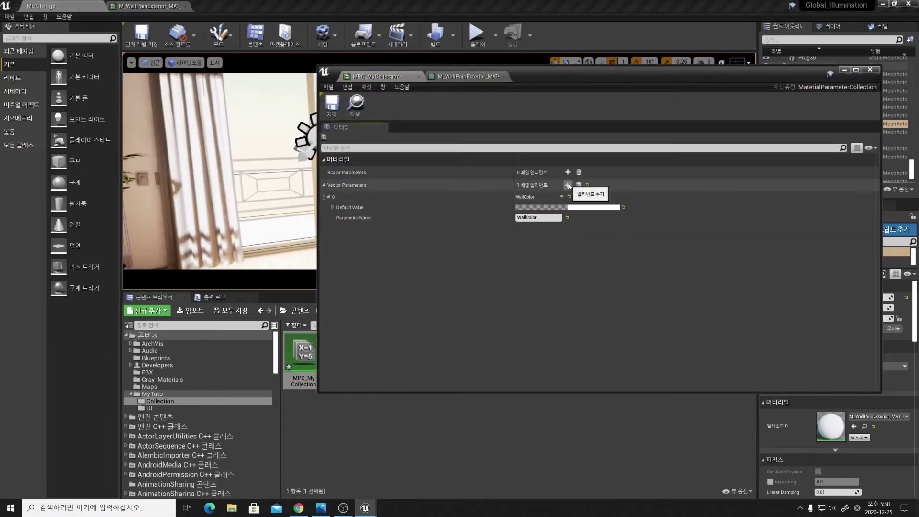
Add a second vector parameter to MPC_MyCollection named CurtainColor
left_click(568, 184)
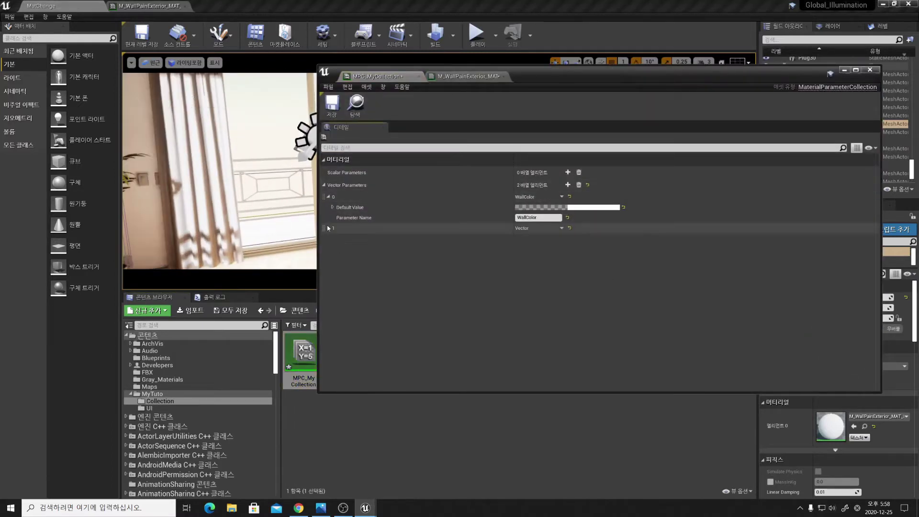
left_click(532, 249)
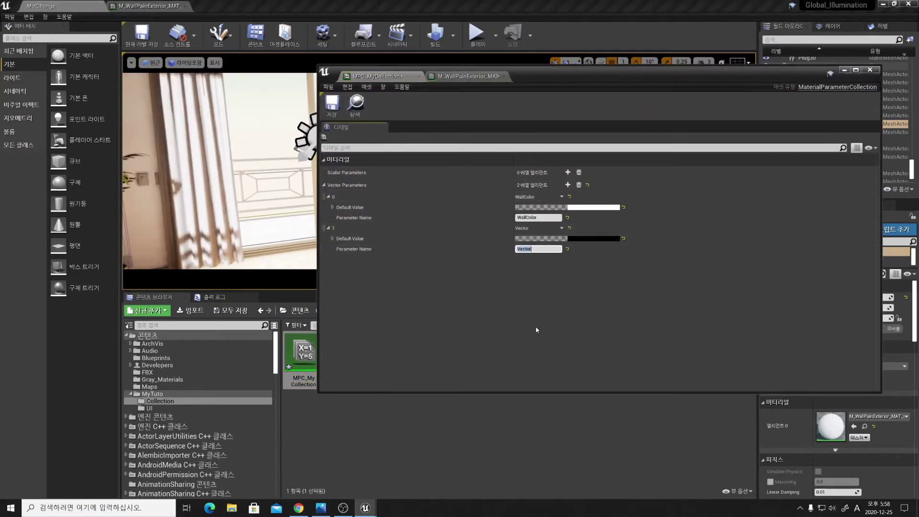
type("CurtainColor")
key("Return")
Set CurtainColor's default value to red, then open the curtain material instance
left_click(483, 79)
left_click_drag(619, 74, 674, 160)
double_click(303, 354)
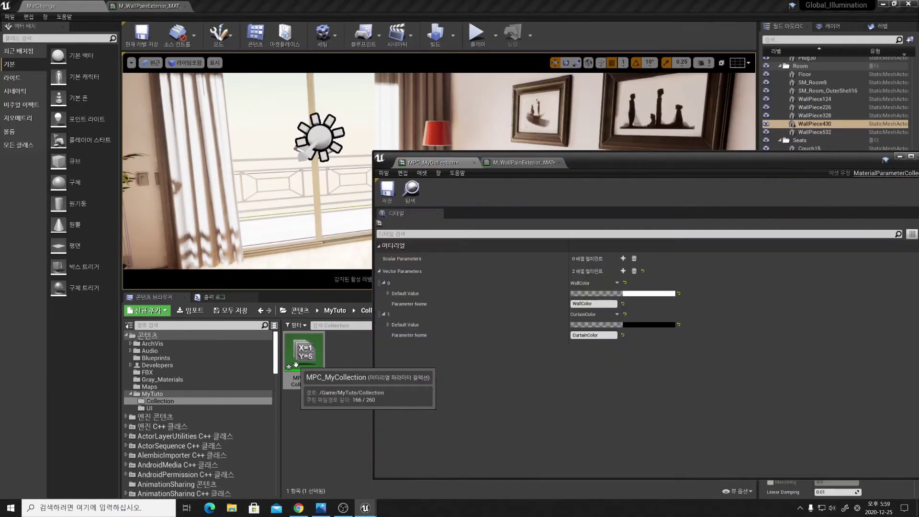
left_click(637, 329)
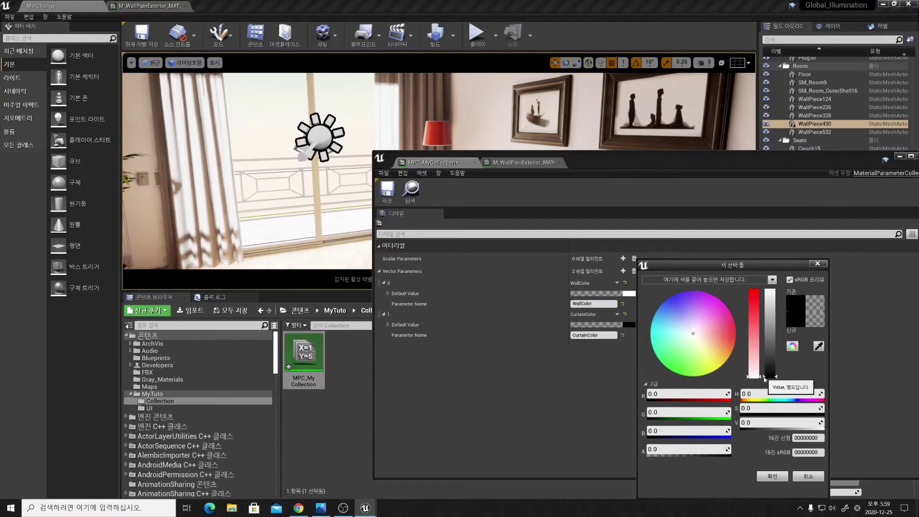
left_click(723, 332)
left_click(773, 476)
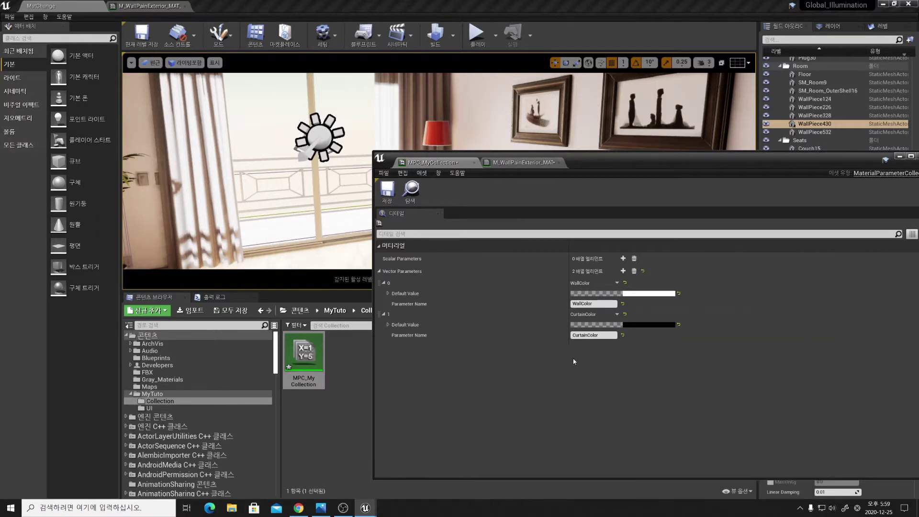
left_click(656, 325)
left_click(782, 293)
left_click(772, 476)
mouse_move(622, 162)
left_mouse_down()
mouse_move(335, 210)
mouse_move(718, 212)
left_mouse_up()
double_click(829, 371)
In M_Curtain_MAT, replace the white 1,1,1 constant with an MPC_MyCollection parameter node
double_click(169, 288)
left_click_drag(804, 227, 719, 77)
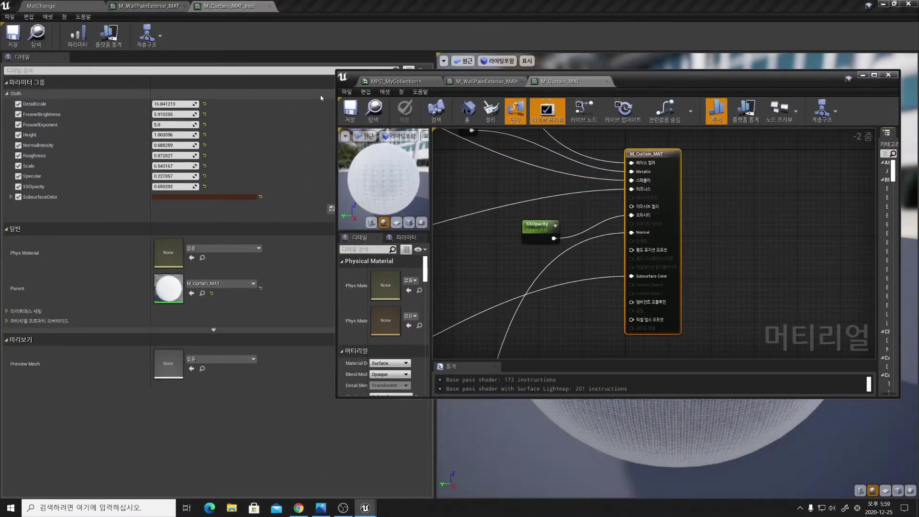
left_click(41, 6)
right_click_drag(448, 276, 535, 231)
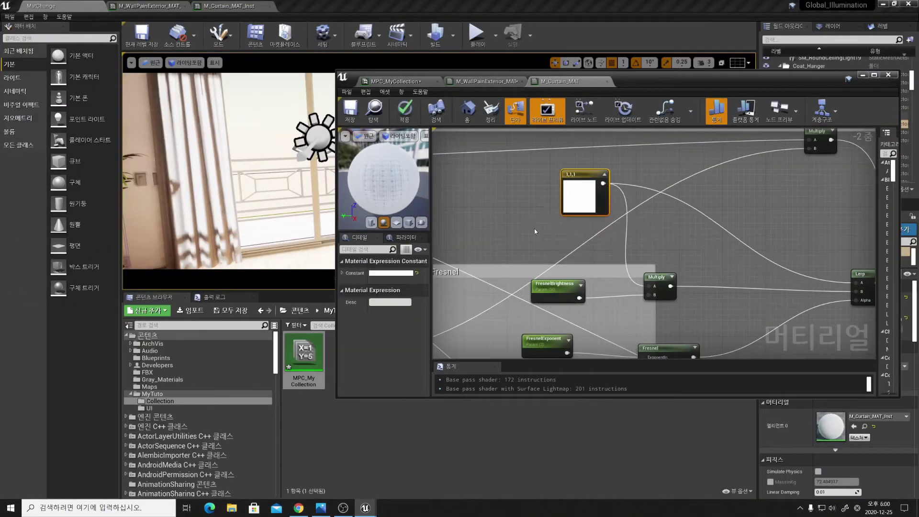
left_click_drag(304, 355, 488, 173)
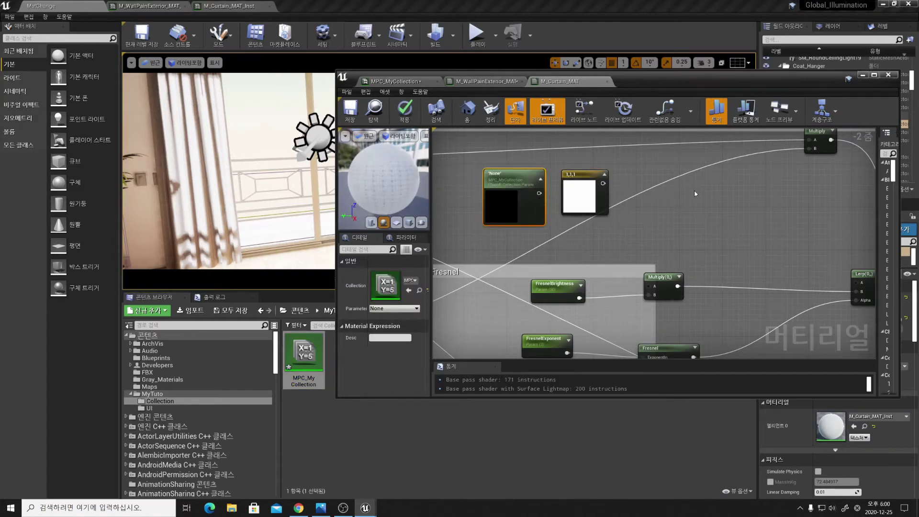
left_click_drag(603, 182, 539, 193, "ctrl")
left_click(580, 175)
key("Delete")
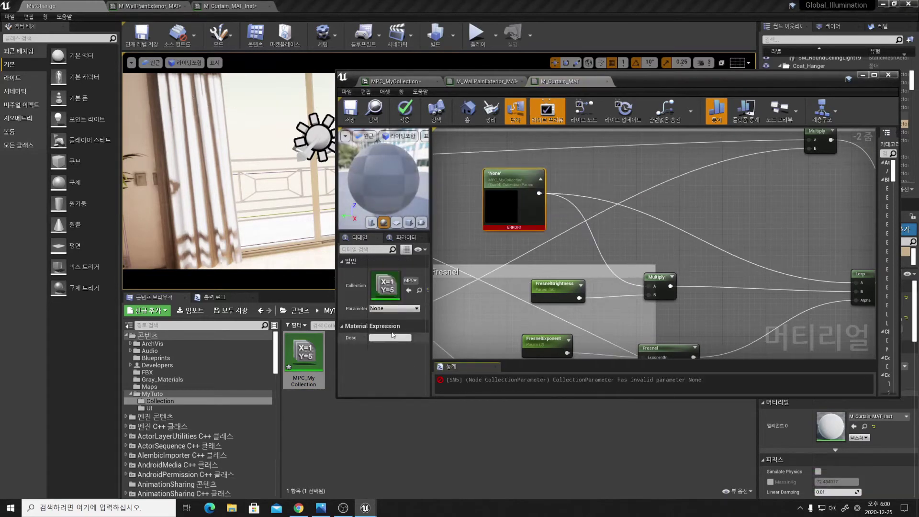
Set the node to CurtainColor, route it through an RGB Component Mask, and apply
left_click(394, 309)
left_click(388, 319)
scroll(603, 291, "down", 3)
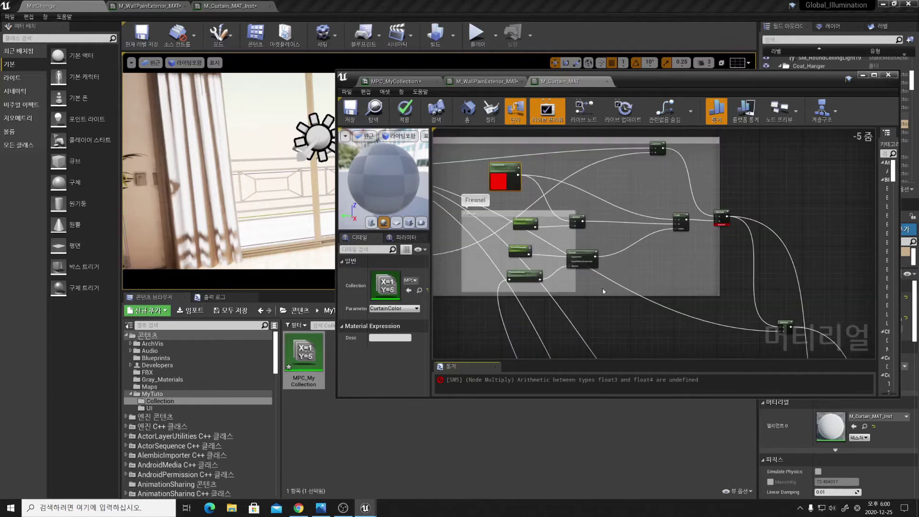
scroll(527, 168, "up", 4)
left_click(568, 168)
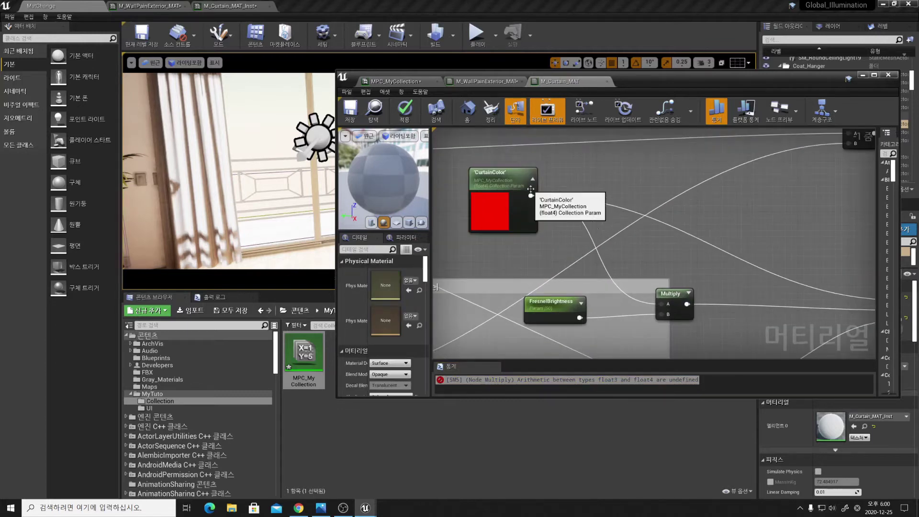
left_click_drag(531, 196, 592, 171)
type("mask")
key("Return")
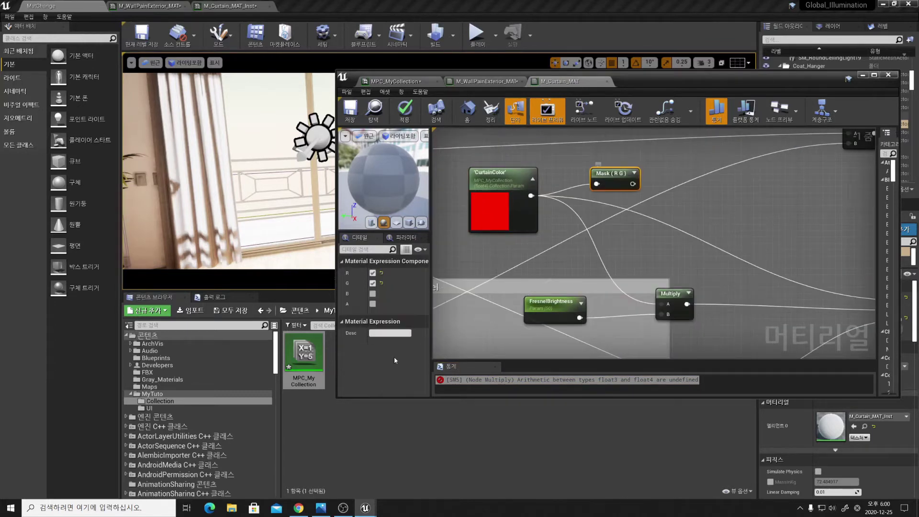
left_click(373, 294)
left_click_drag(531, 195, 633, 184, "ctrl")
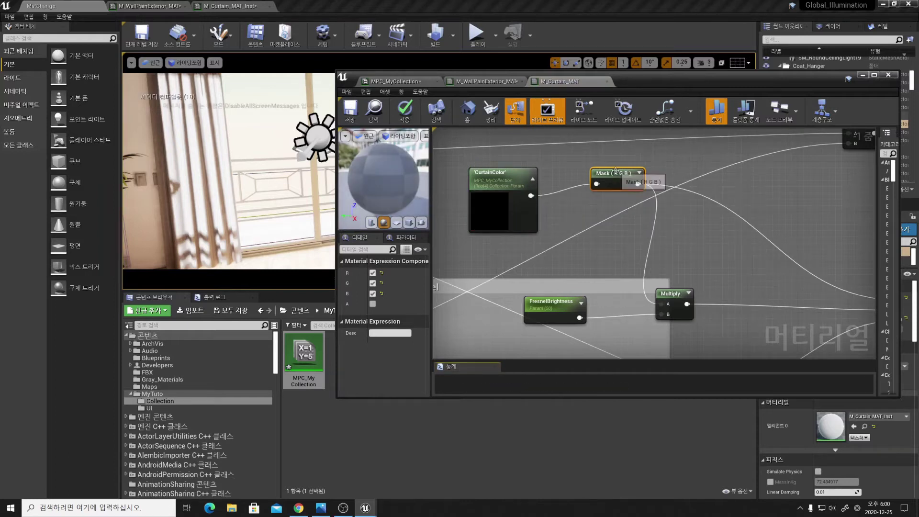
left_click(405, 110)
Connect CurtainColor to the subsurface Multiply input and delete the old SubsurfaceColor node
scroll(597, 191, "down", 3)
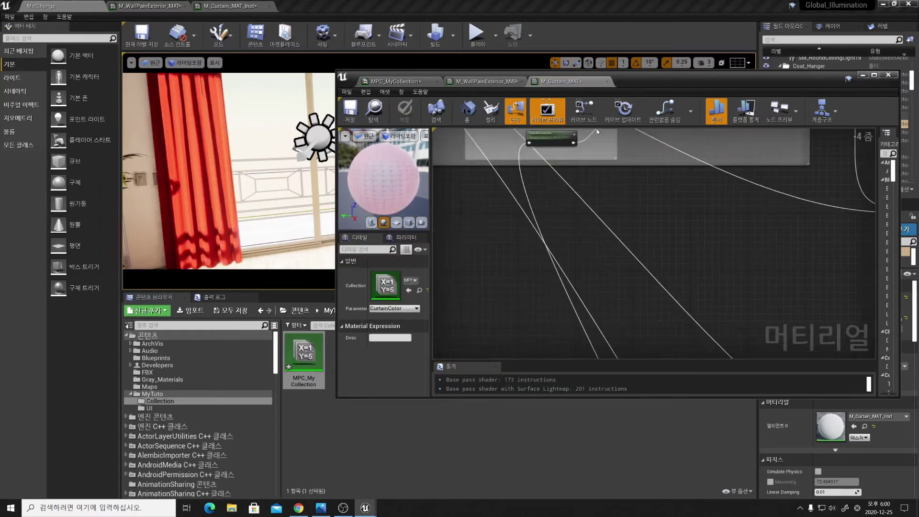
scroll(528, 216, "up", 1)
scroll(596, 289, "up", 1)
scroll(504, 228, "up", 1)
left_click(504, 228)
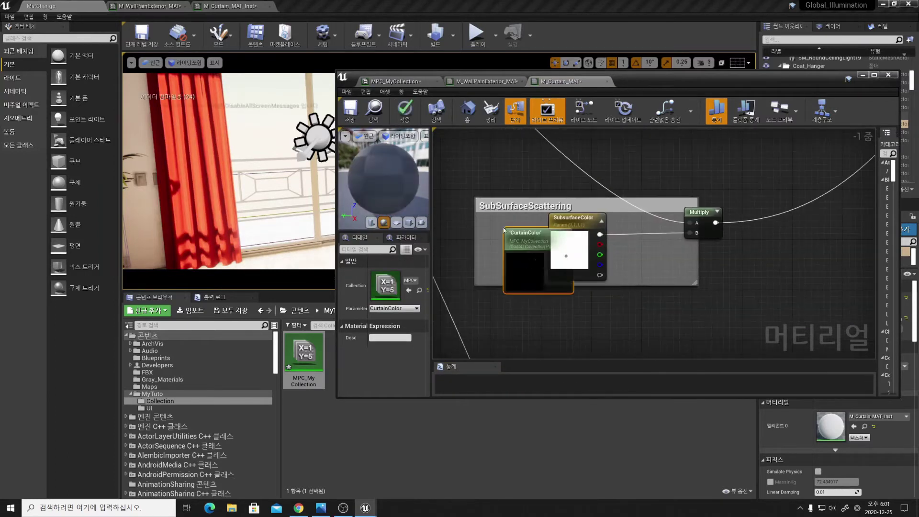
left_click_drag(504, 228, 478, 215)
left_click_drag(600, 234, 542, 244, "ctrl")
left_click(562, 242)
key("Delete")
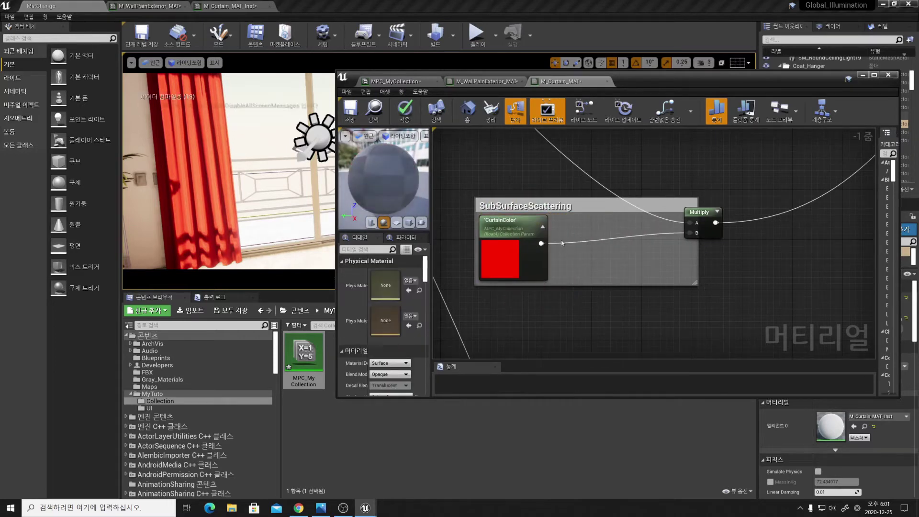
Scale CurtainColor by a 0.25 Multiply for the subsurface colour and save the material
left_click(618, 245)
mouse_move(618, 245)
left_mouse_down()
mouse_move(577, 237)
mouse_move(690, 233)
left_mouse_up()
type("5")
key("Return")
left_click(404, 110)
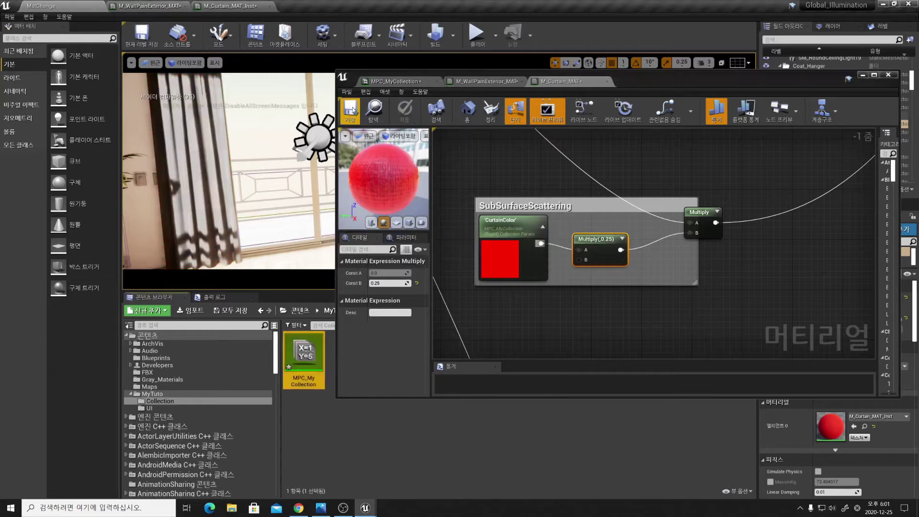
scroll(622, 215, "down", 2)
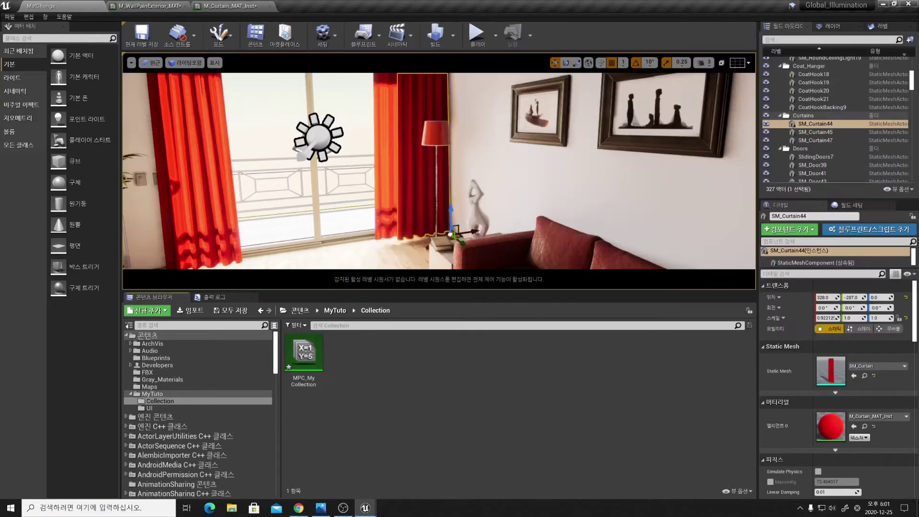
Create the MyWidget widget blueprint in MyTuto/UI and open it in the designer
left_click(149, 408)
right_click(449, 380)
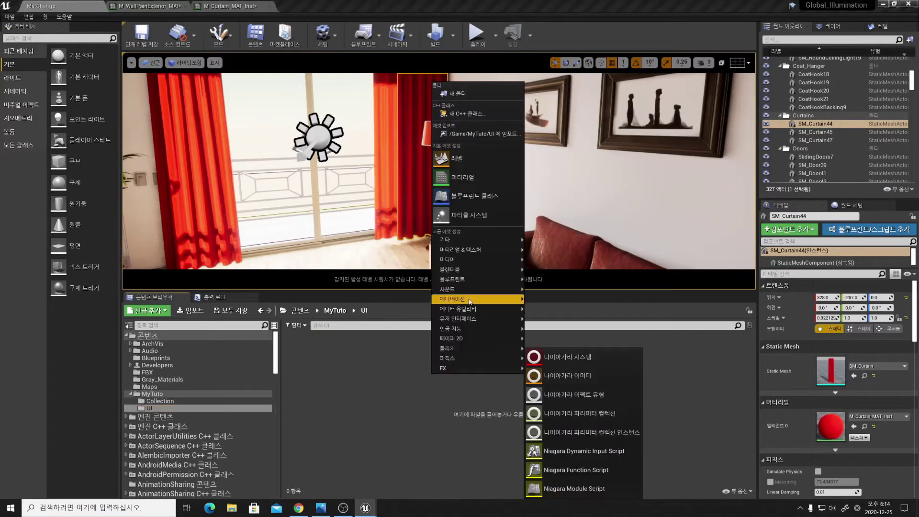
mouse_move(479, 319)
left_click(565, 366)
type("MyWidget")
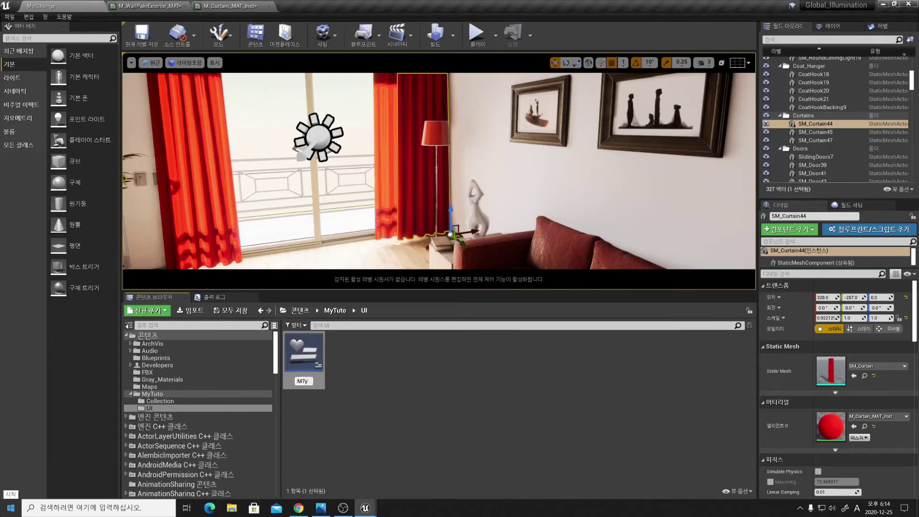
double_click(304, 354)
type("버")
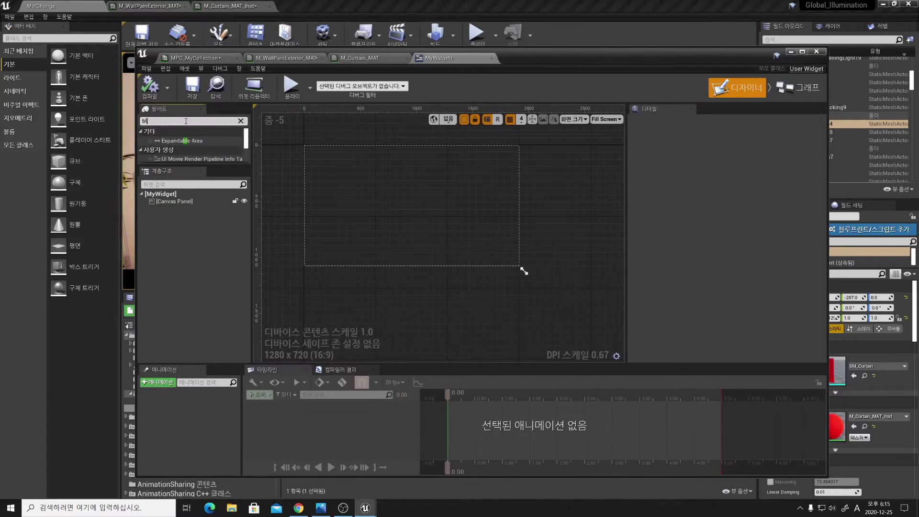
Place a Border on the canvas anchored to the bottom centre and drag it into position
key("BackSpace")
type("o")
left_click_drag(170, 141, 410, 246)
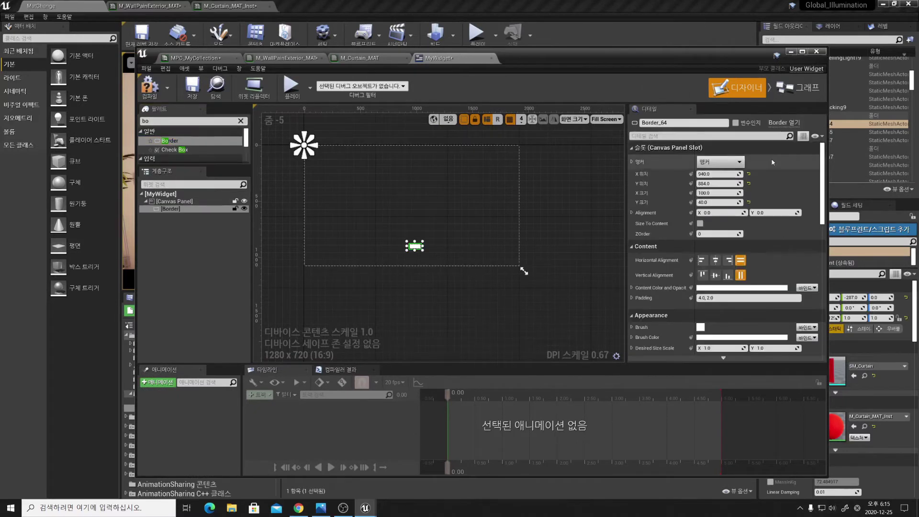
left_click(720, 162)
left_click(745, 282)
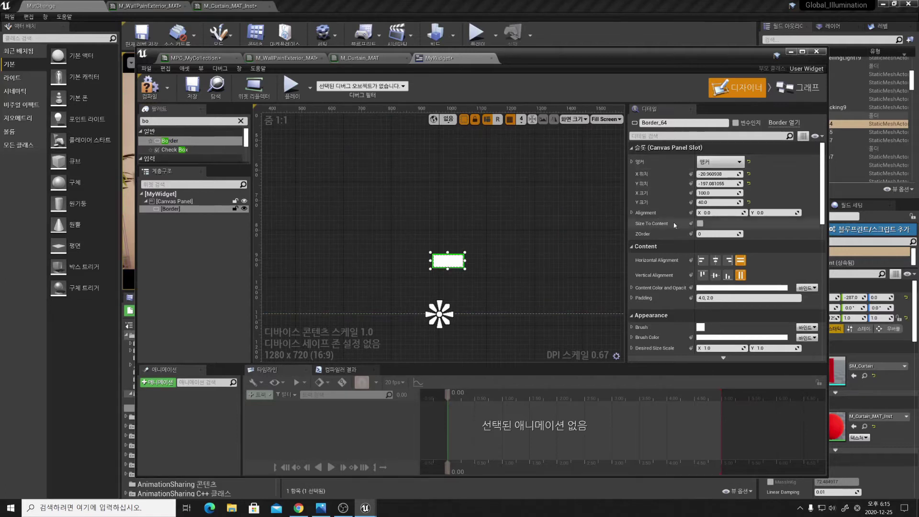
left_click(718, 174)
left_click(715, 184)
type("-200")
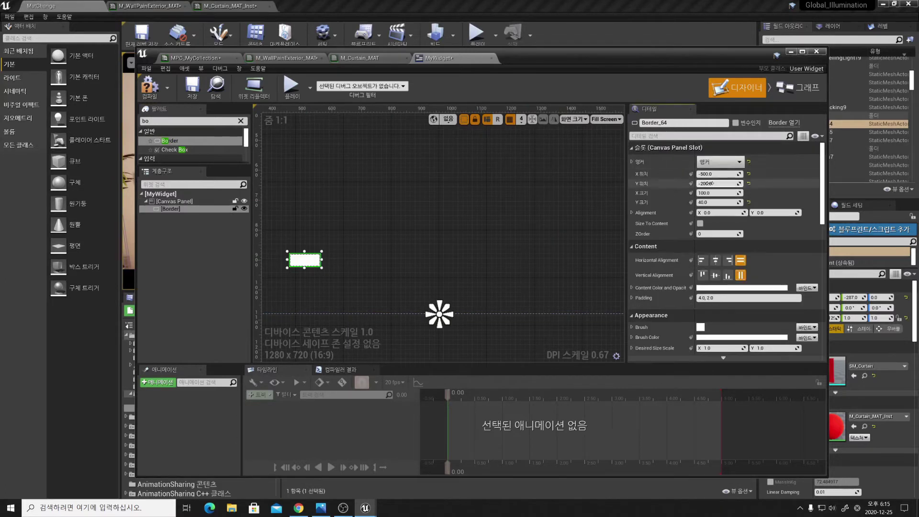
left_click_drag(304, 260, 305, 295)
mouse_move(718, 174)
left_mouse_down()
mouse_move(747, 173)
mouse_move(747, 193)
mouse_move(689, 174)
left_mouse_up()
Set the Border to X -250, size 500 × 150, and raise its Y position
left_click(715, 175)
type("-5")
left_click(701, 174)
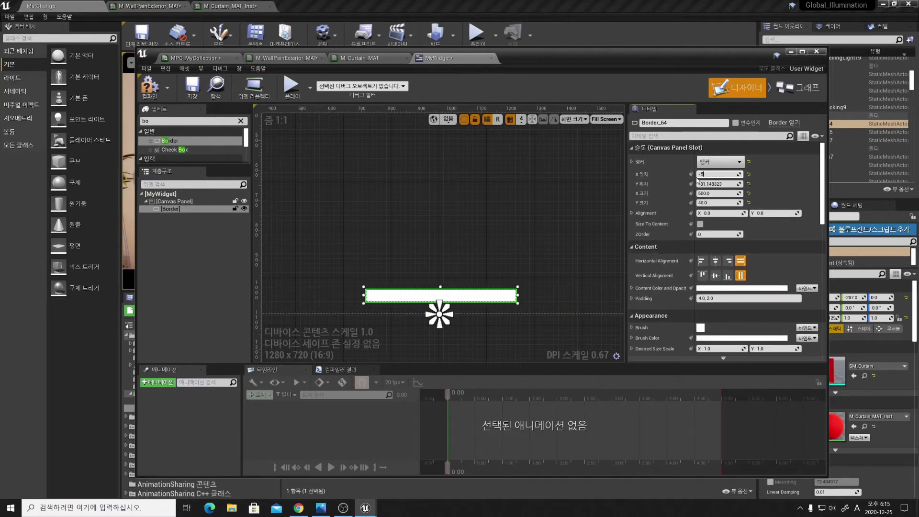
left_click_drag(709, 202, 737, 203)
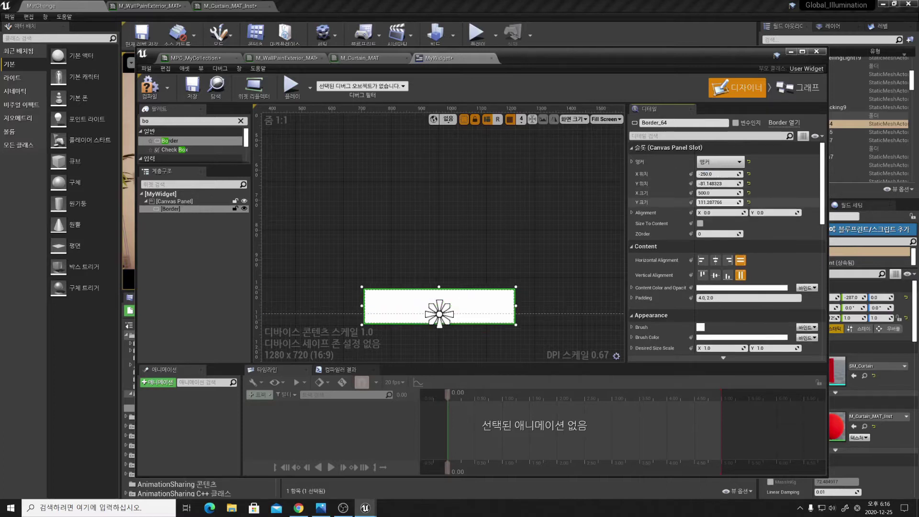
left_click(709, 204)
type("150")
key("Return")
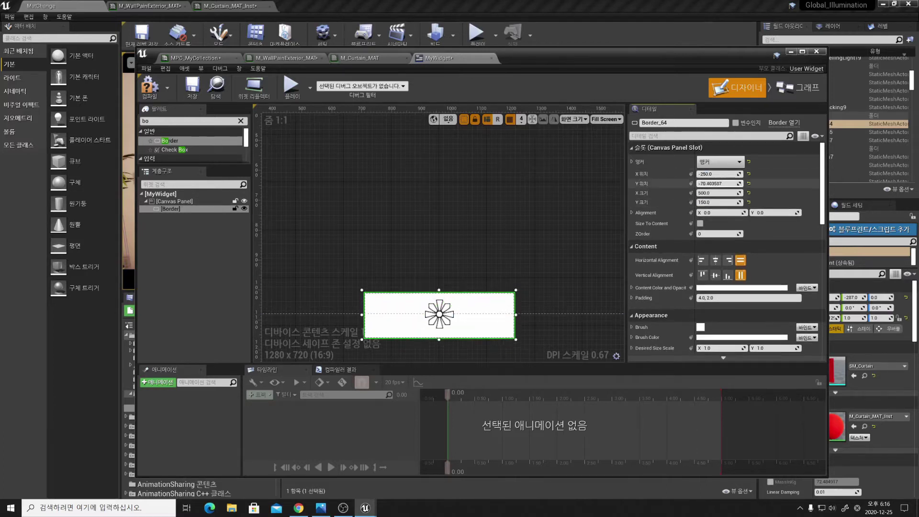
left_click_drag(721, 183, 695, 184)
left_click(721, 184)
type("-170")
key("Return")
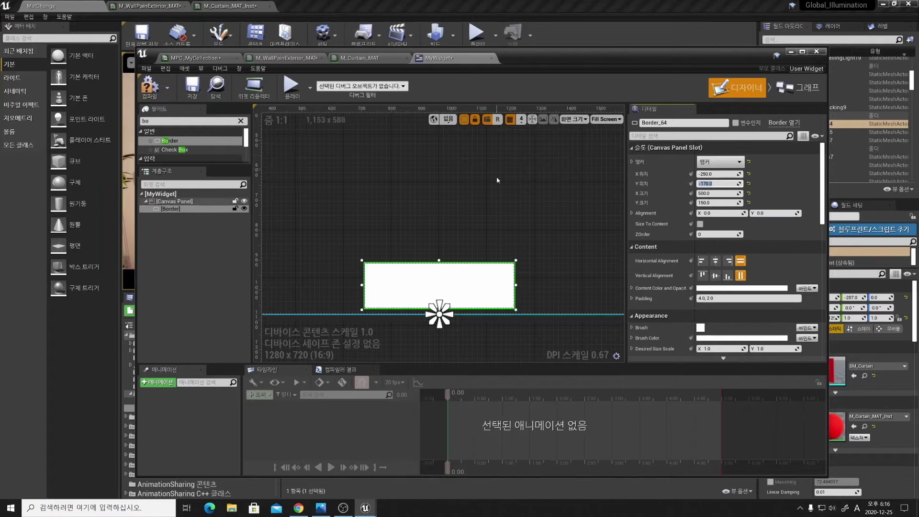
scroll(718, 239, "down", 2)
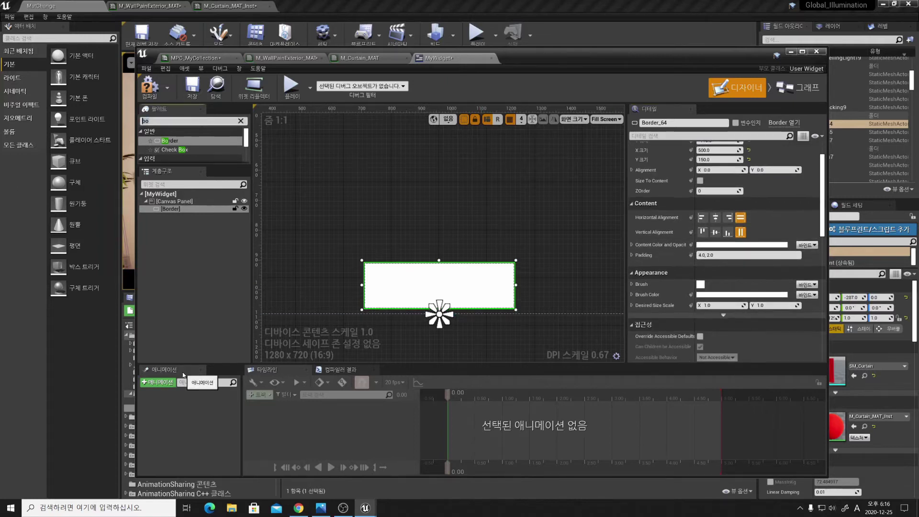
key("BackSpace")
key("BackSpace")
Put a Vertical Box inside the Border and a Text block inside the Vertical Box
type("ver")
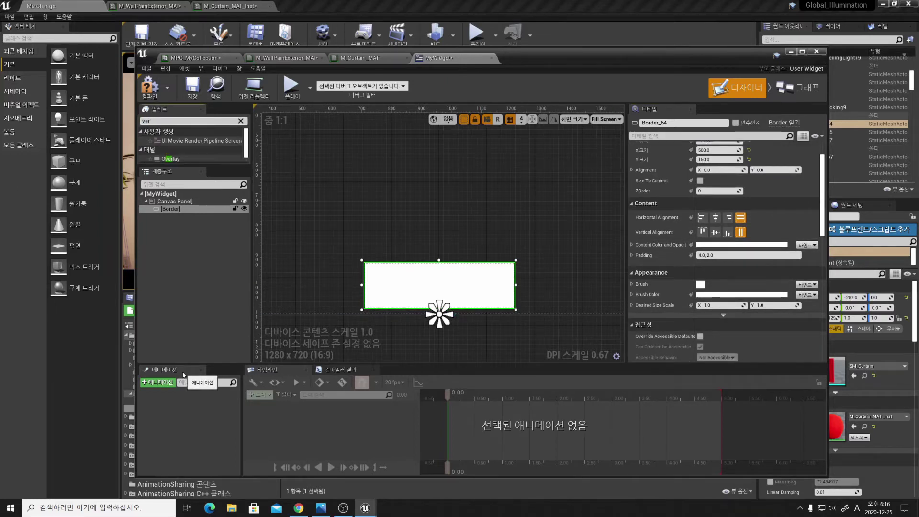
type("tic")
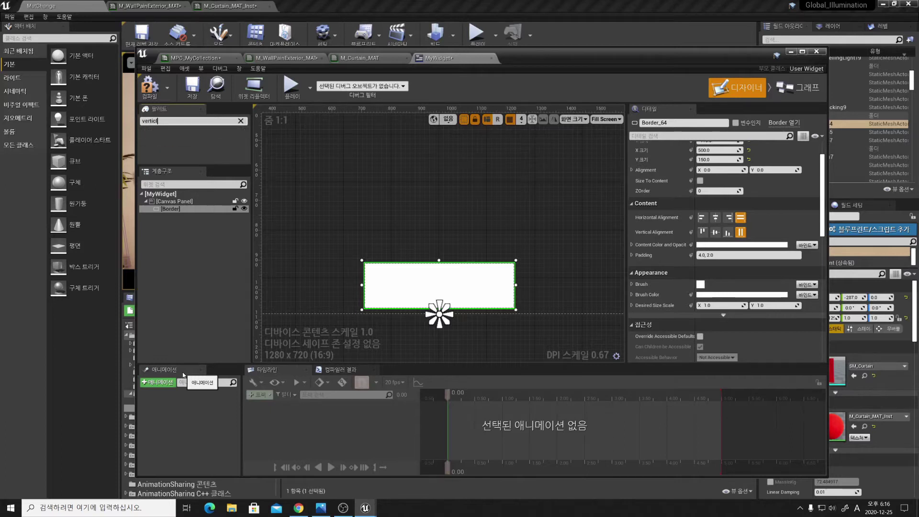
left_click_drag(159, 213, 160, 212)
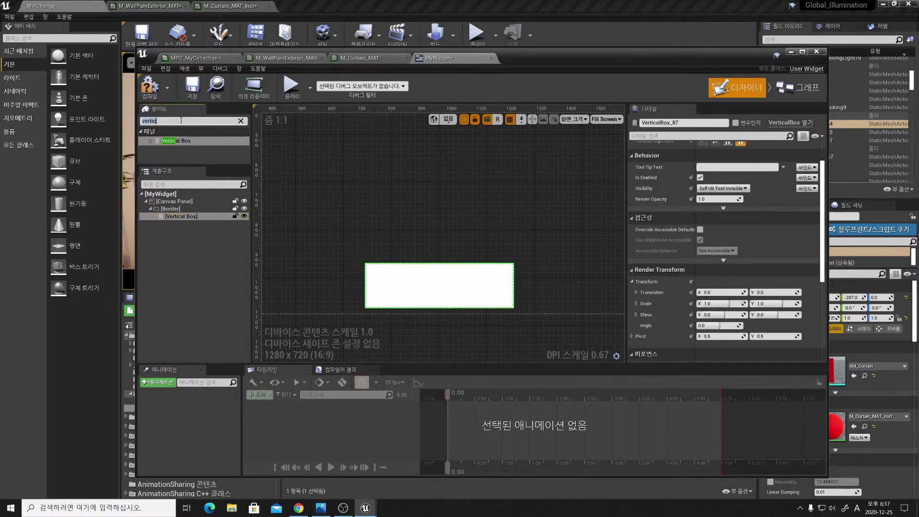
type("te")
left_click_drag(167, 149, 463, 311)
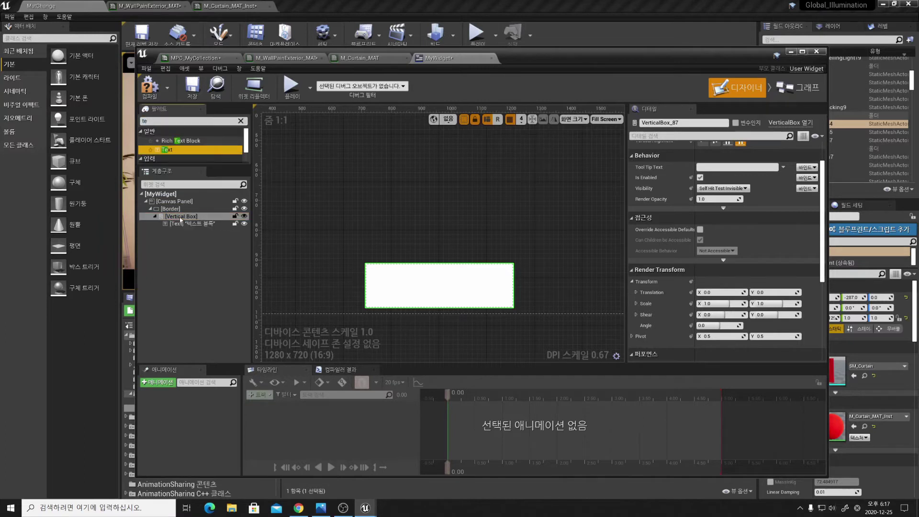
Set the Border's Brush Color to dark grey
left_click(395, 290)
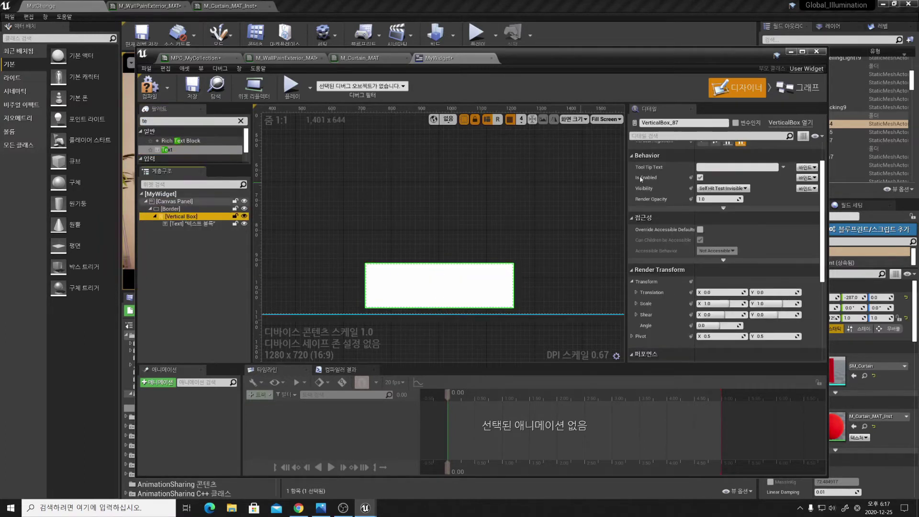
scroll(767, 242, "down", 3)
scroll(767, 242, "up", 3)
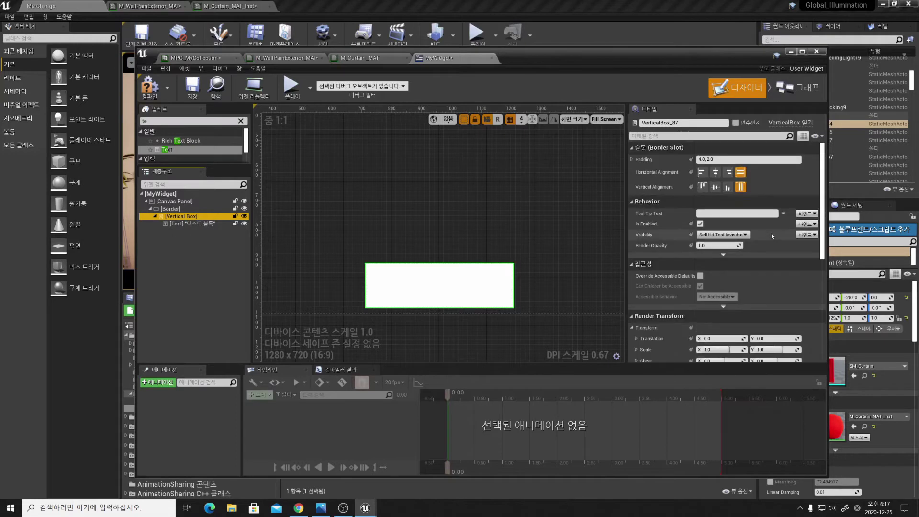
left_click(171, 209)
scroll(720, 303, "down", 3)
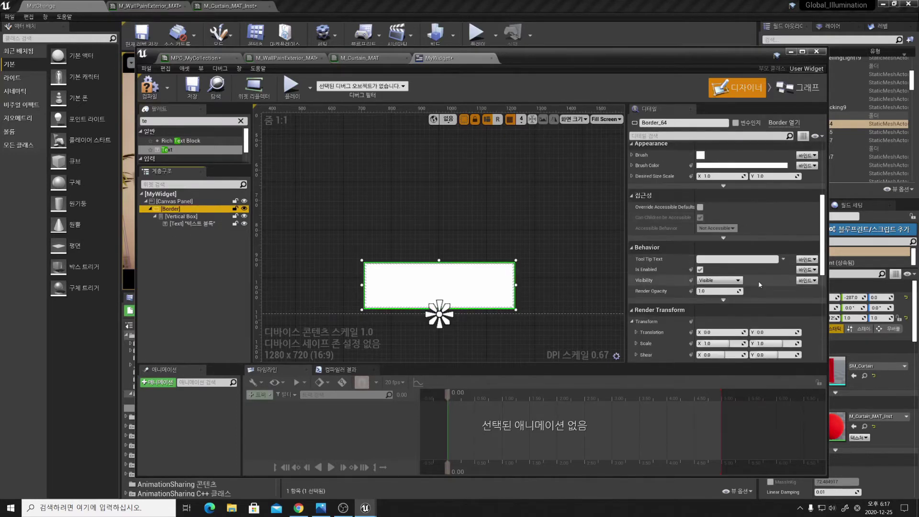
scroll(760, 284, "up", 2)
left_click(742, 237)
left_click_drag(847, 273, 841, 343)
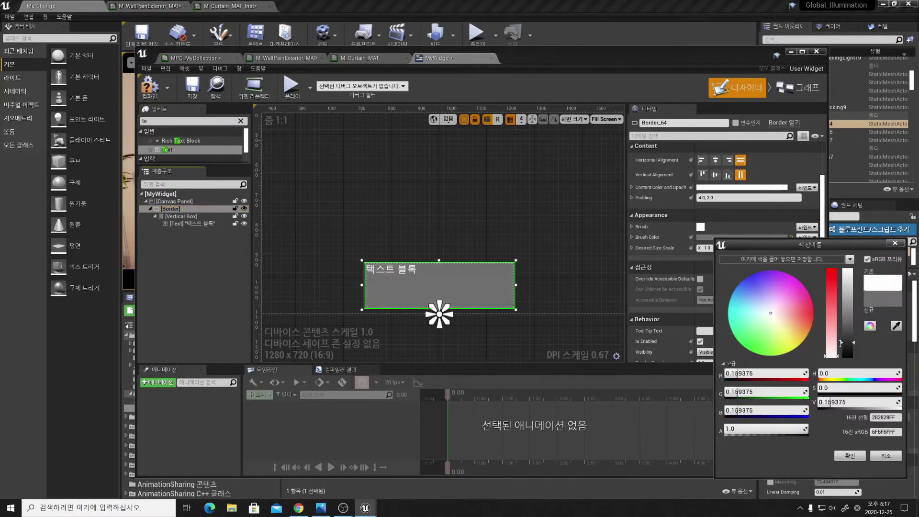
left_click(850, 456)
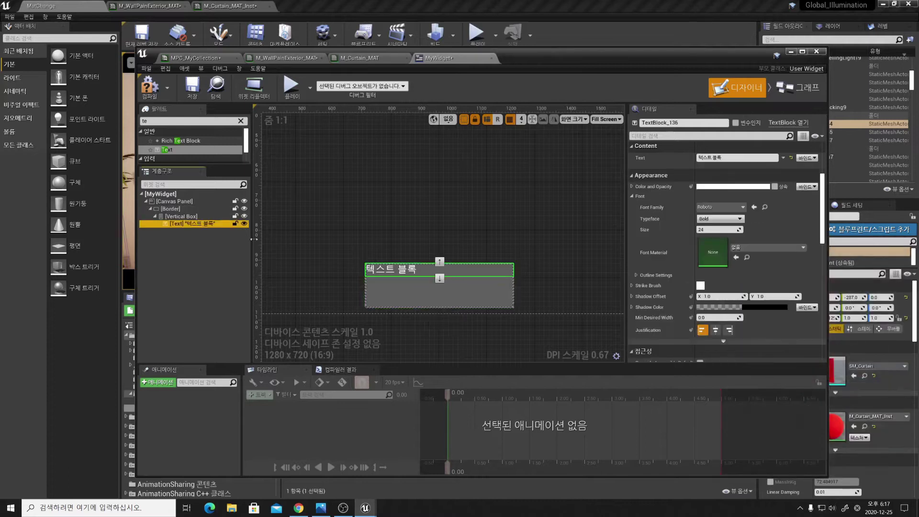
Center the heading text block horizontally and change its text to 'Controlls'
left_click(182, 216)
left_click(191, 224)
left_click(715, 159)
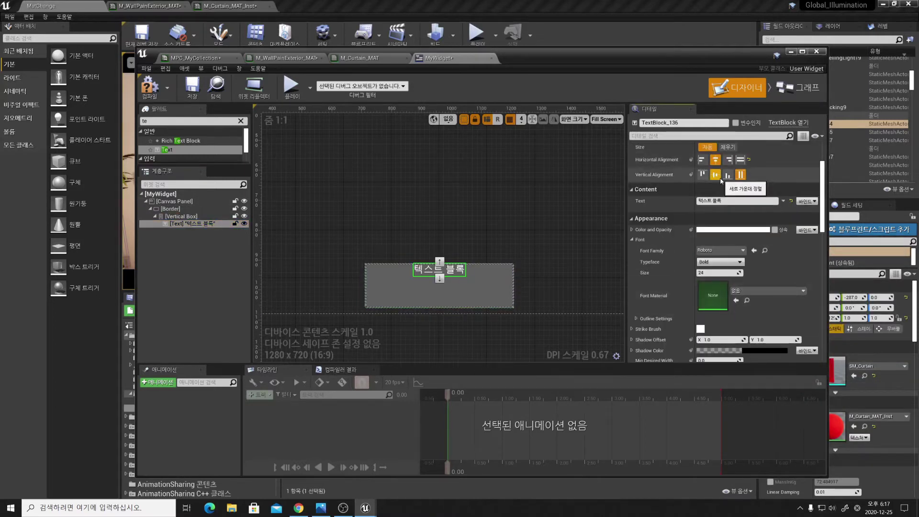
left_click(738, 200)
type("Contro")
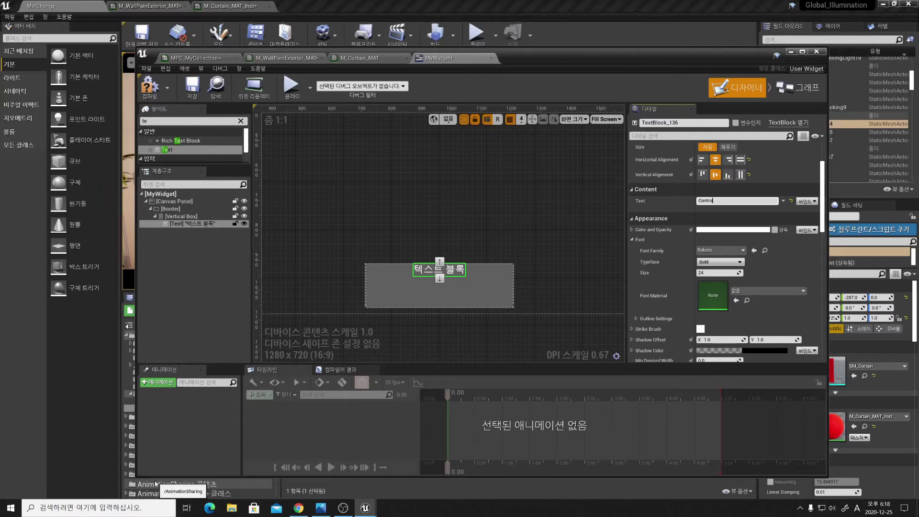
type("lls")
key("Return")
Add two Horizontal Boxes beneath the heading inside the Vertical Box
type("ho")
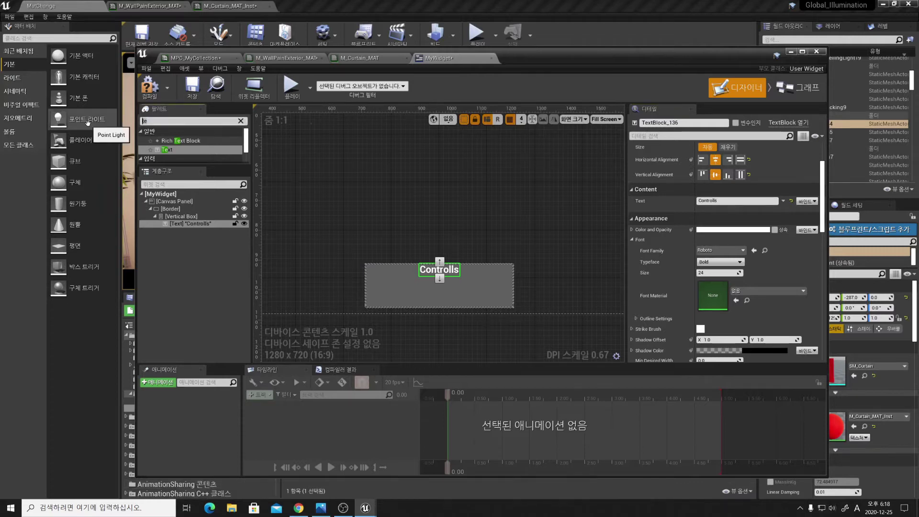
left_click_drag(180, 140, 184, 216)
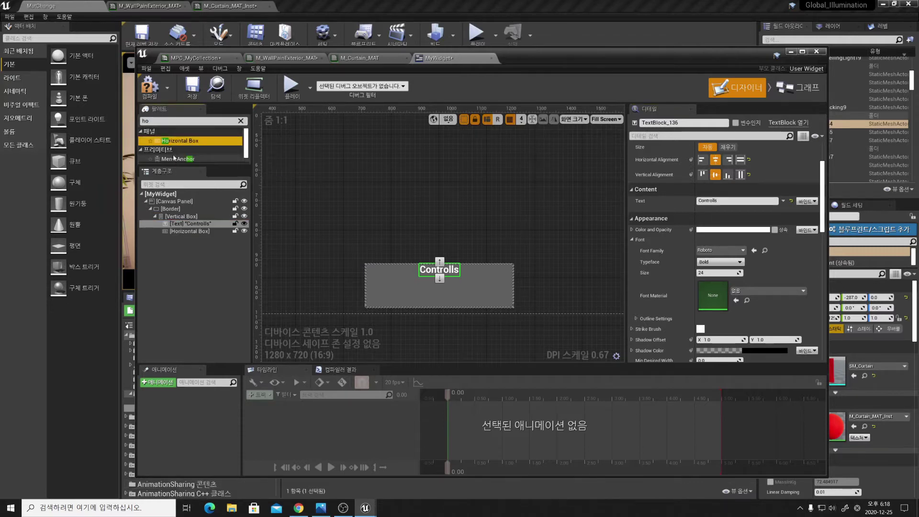
left_click_drag(180, 140, 187, 220)
left_click(193, 231)
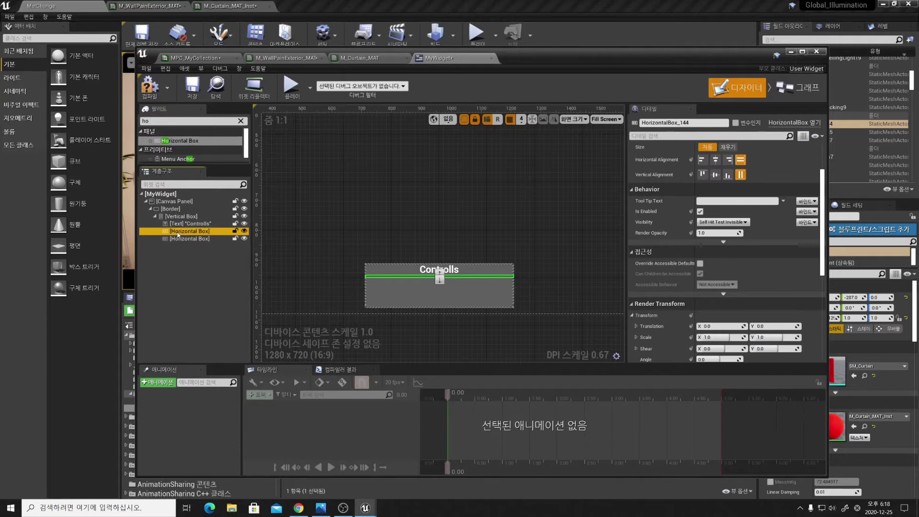
Drop a Text block into each of the two Horizontal Box rows
scroll(696, 196, "down", 2)
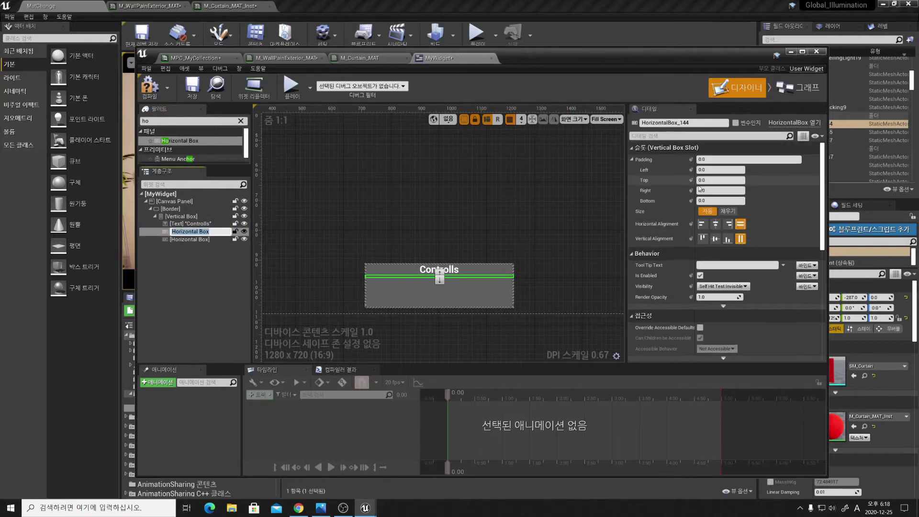
scroll(695, 195, "down", 3)
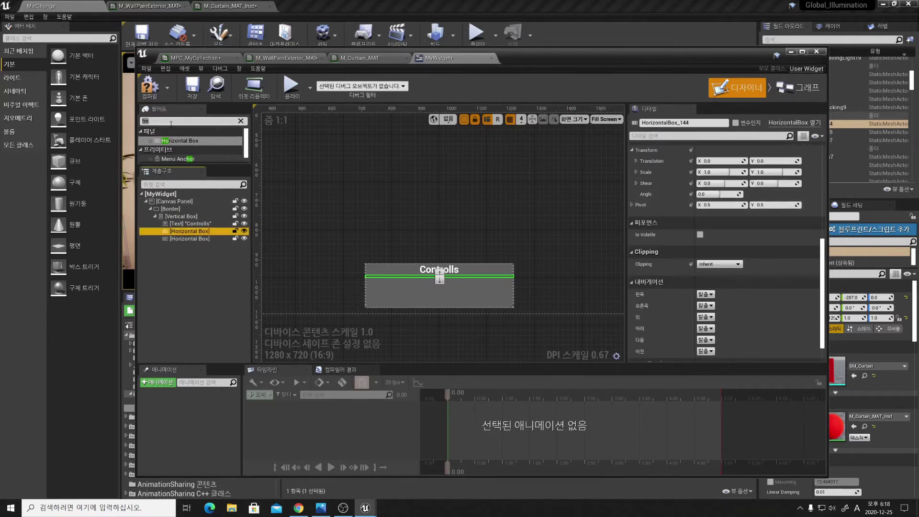
key("BackSpace")
key("BackSpace")
type("te")
left_click_drag(167, 150, 203, 229)
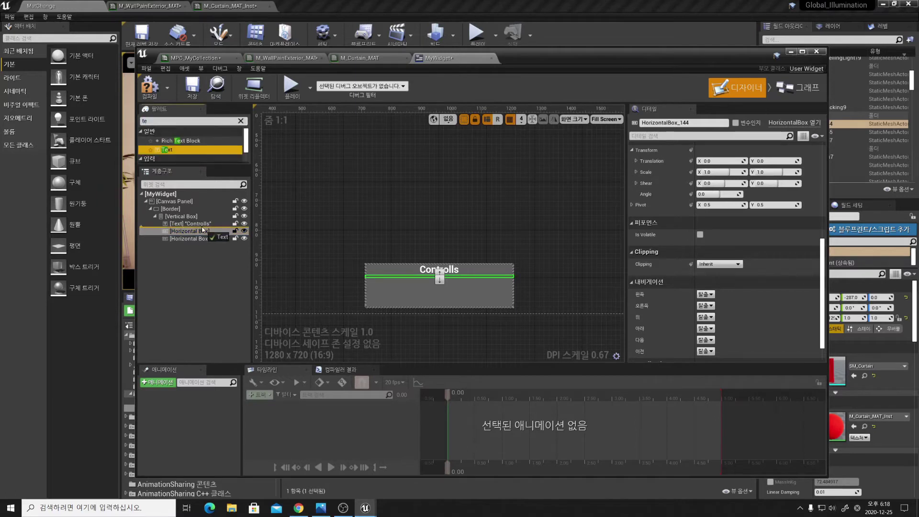
left_click_drag(167, 150, 190, 246)
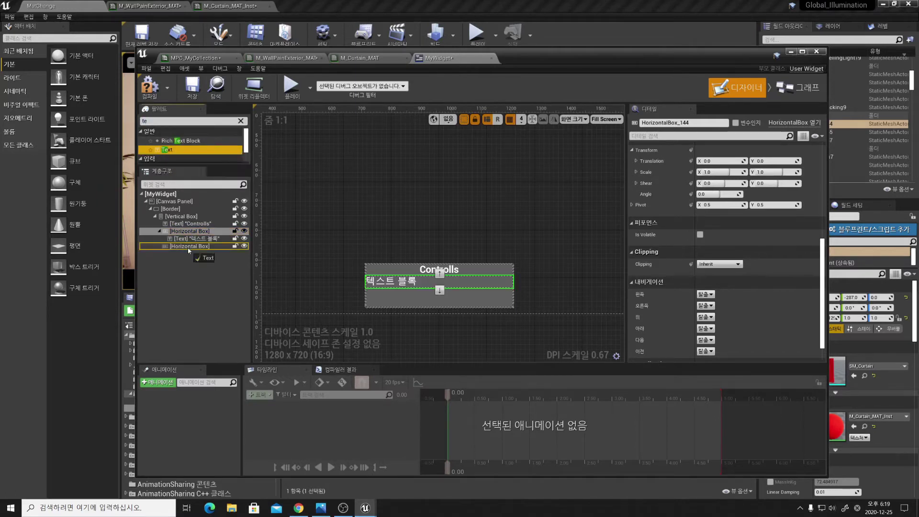
Set the two row labels to 'Walls :' and 'Curtains :'
left_click(410, 287)
scroll(731, 250, "up", 2)
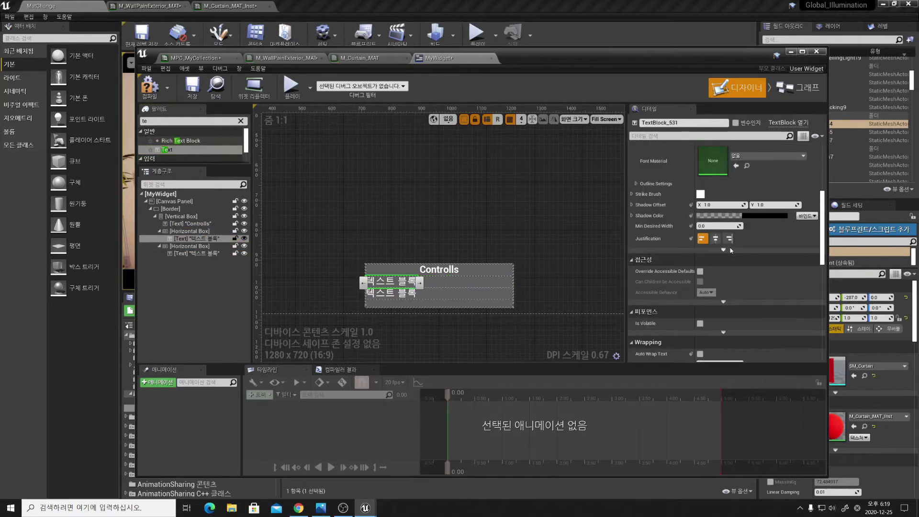
scroll(731, 250, "up", 5)
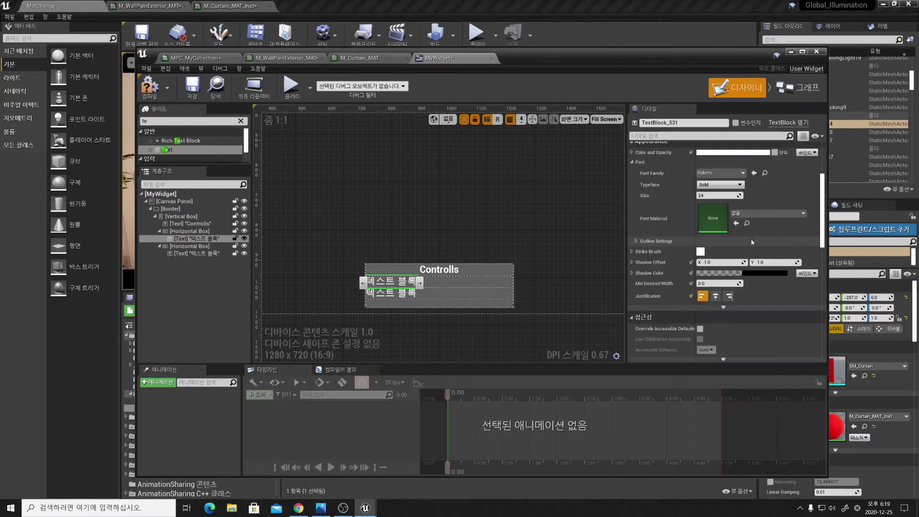
left_click(737, 210)
type("Walk :")
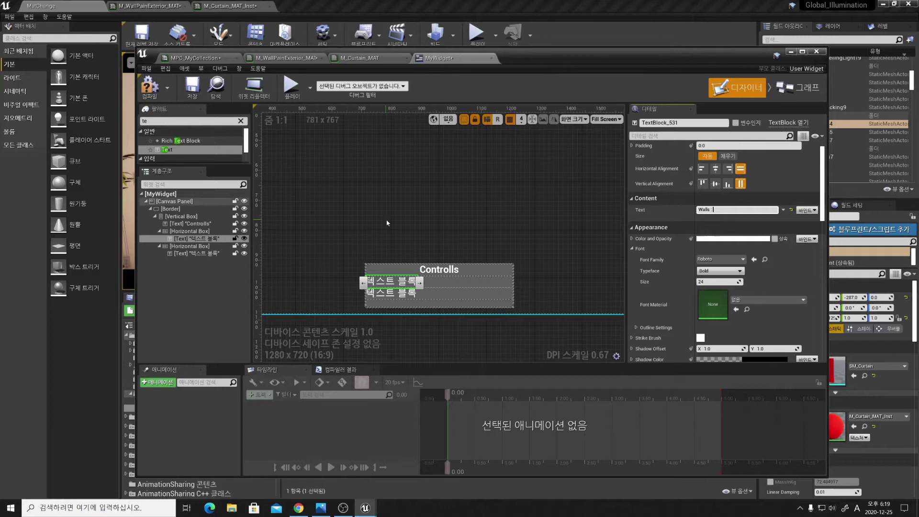
left_click(390, 293)
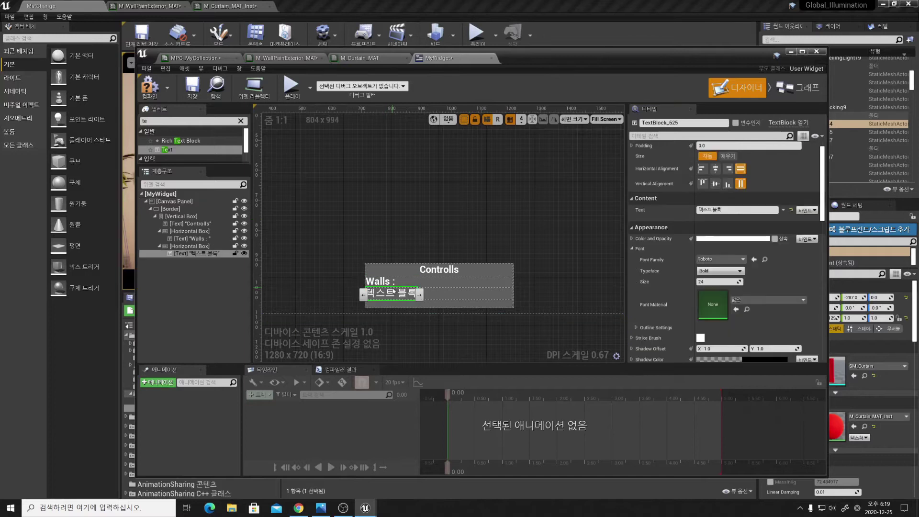
left_click(738, 210)
type("Ourtains :")
key("Return")
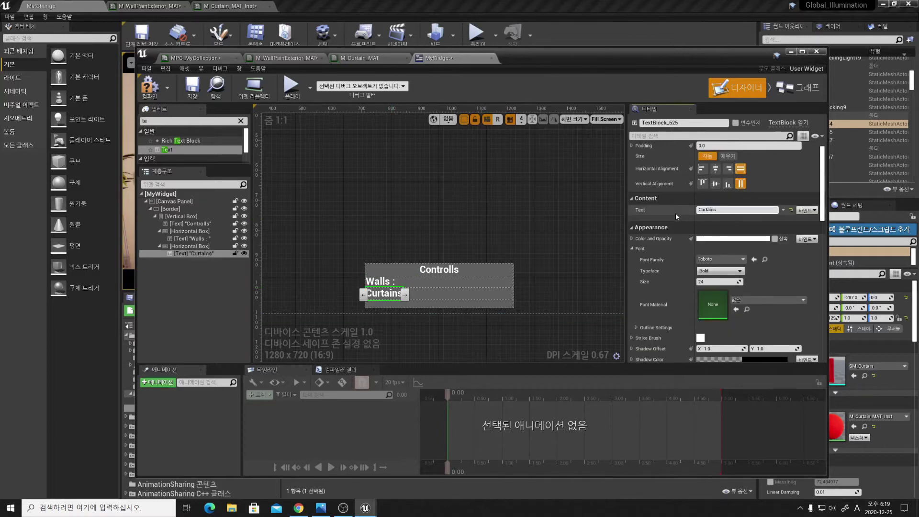
left_click(461, 209)
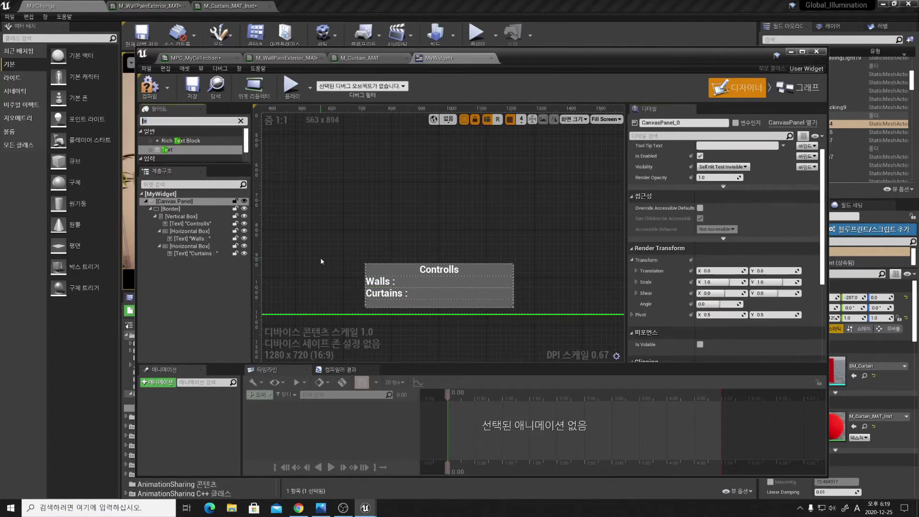
Add two Buttons side by side next to the Walls label in its row
key("BackSpace")
key("BackSpace")
type("bu")
left_click_drag(166, 158, 189, 231)
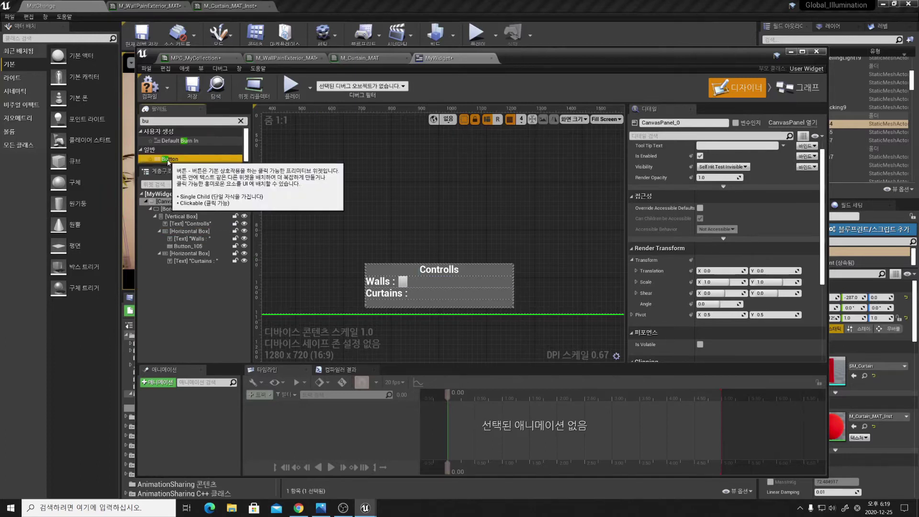
left_click_drag(166, 159, 442, 300)
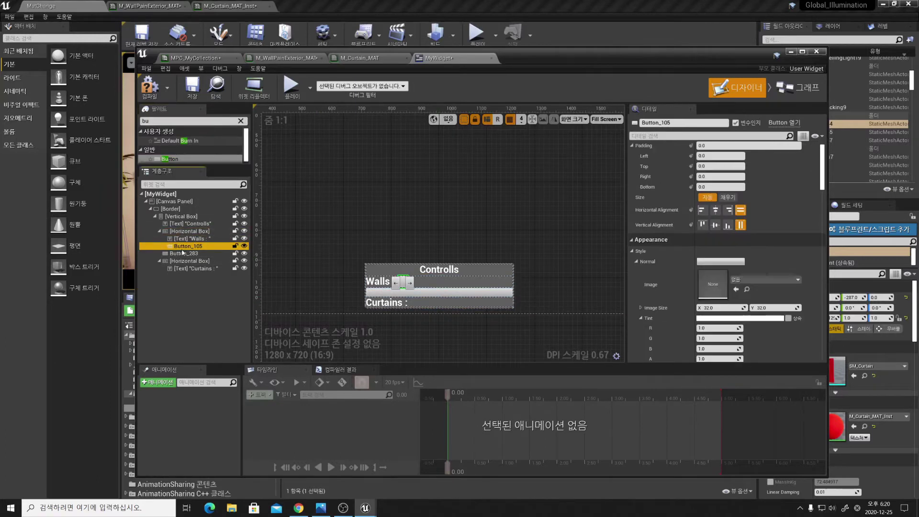
left_click_drag(187, 253, 190, 232)
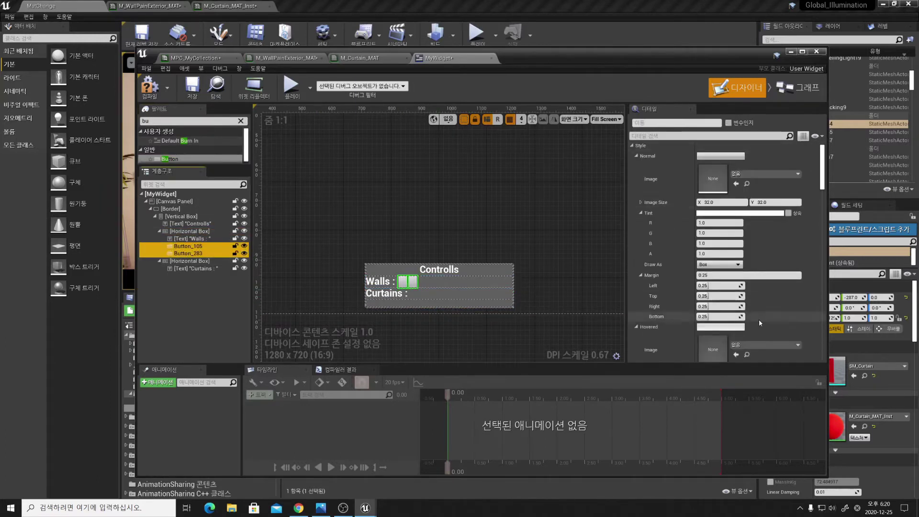
Center both buttons and set them to fill the Walls row
scroll(759, 319, "down", 5)
scroll(785, 292, "down", 5)
scroll(812, 263, "down", 5)
left_click(715, 255)
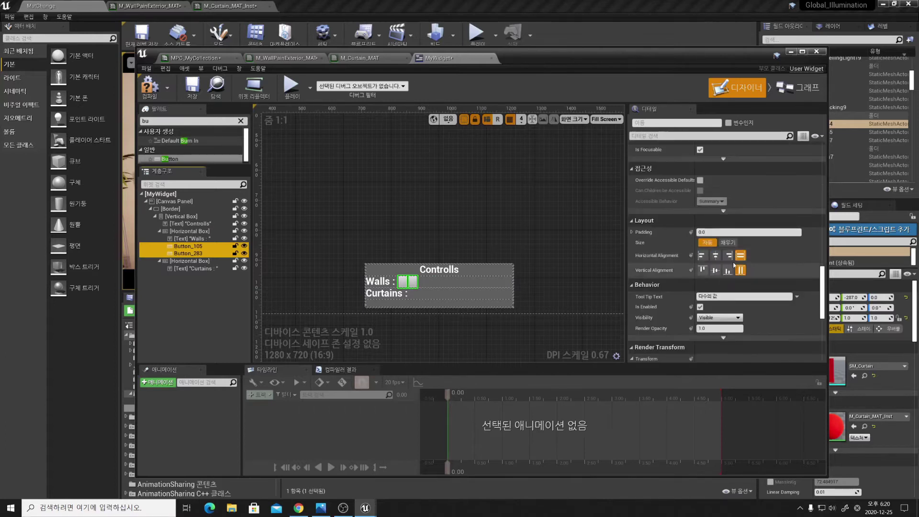
left_click(716, 270)
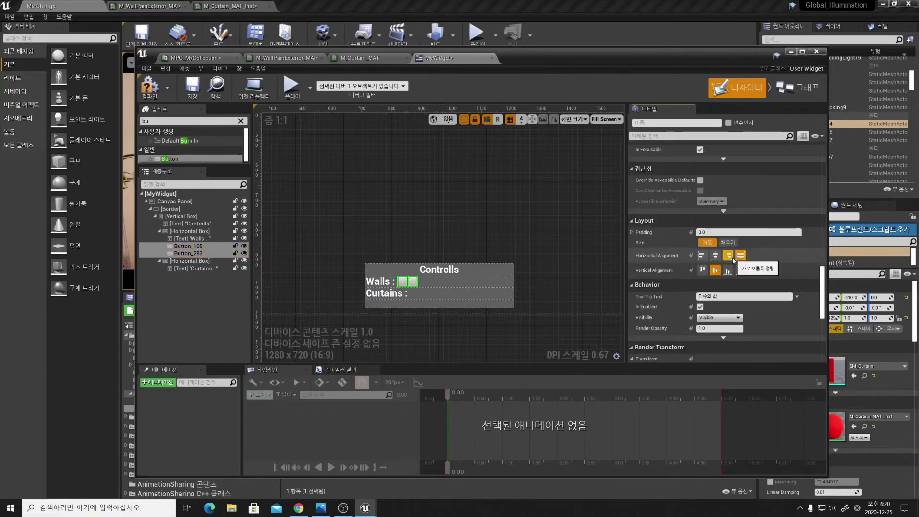
left_click(740, 256)
left_click(728, 242)
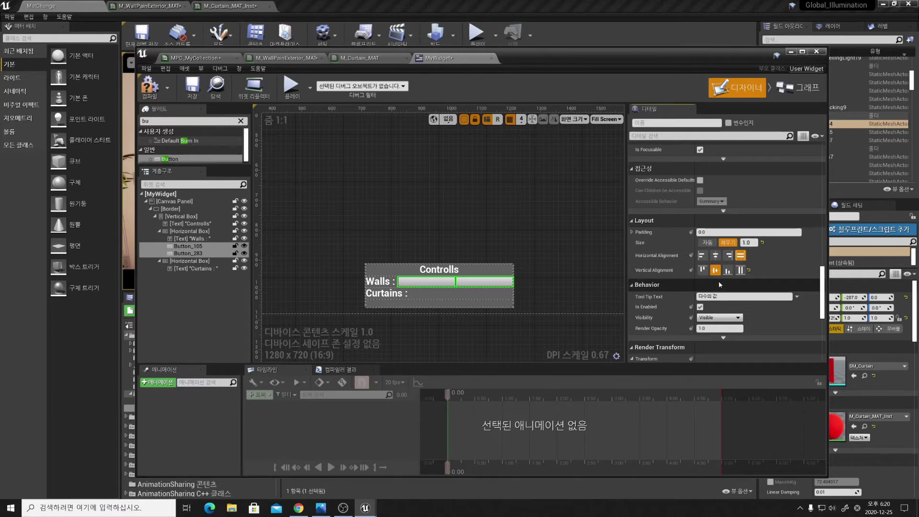
Pad the 'Walls :' label with trailing spaces so it lines up with Curtains
left_click(396, 283)
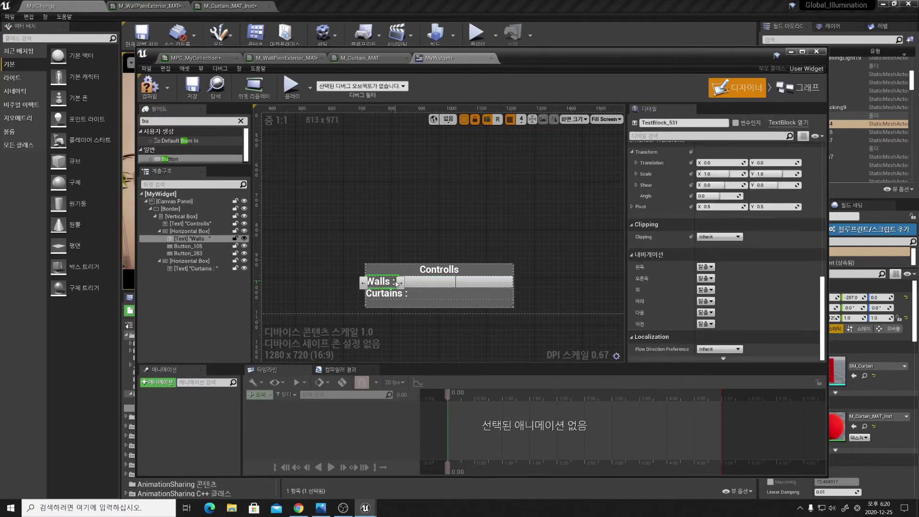
double_click(395, 284)
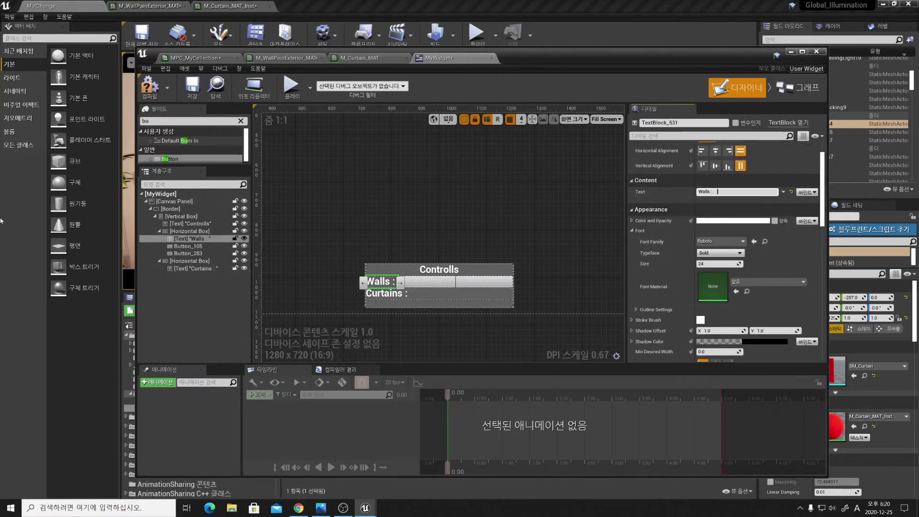
key("Return")
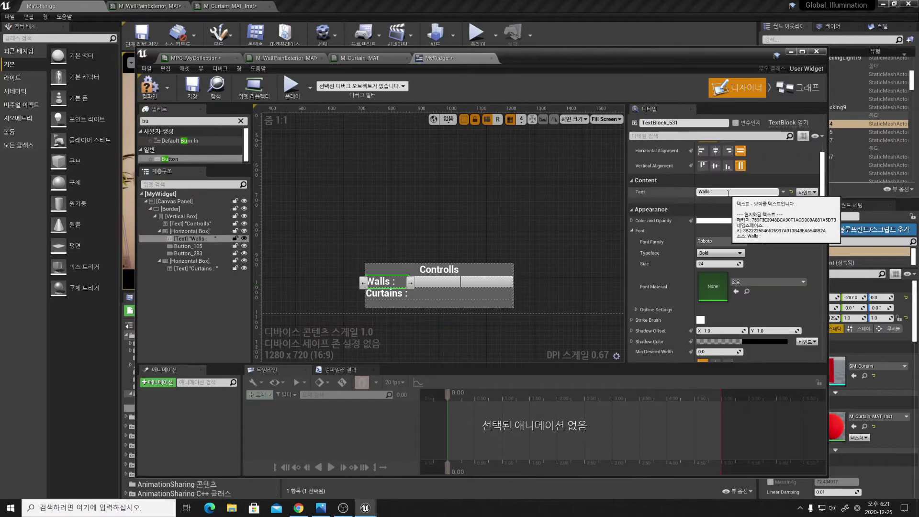
key("ctrl+z")
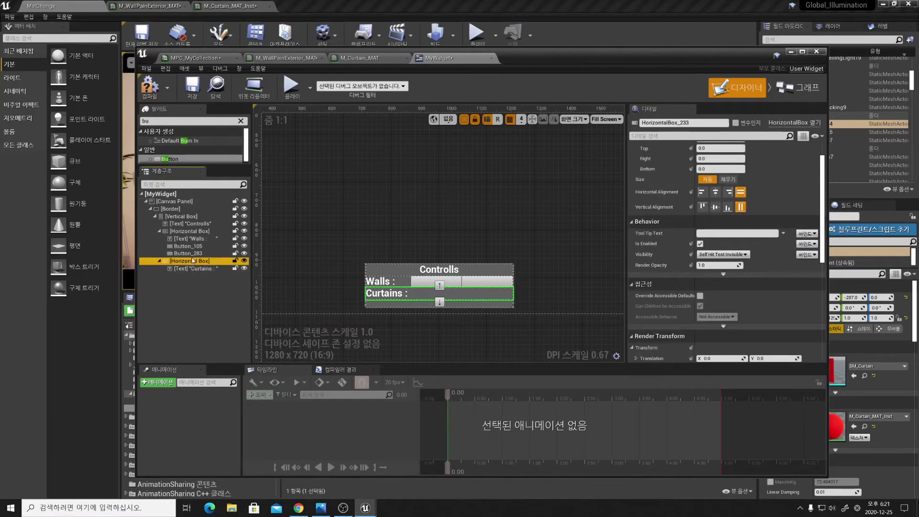
Paste the two copied Walls buttons into the Curtains row
left_click(190, 261)
key("ctrl+v")
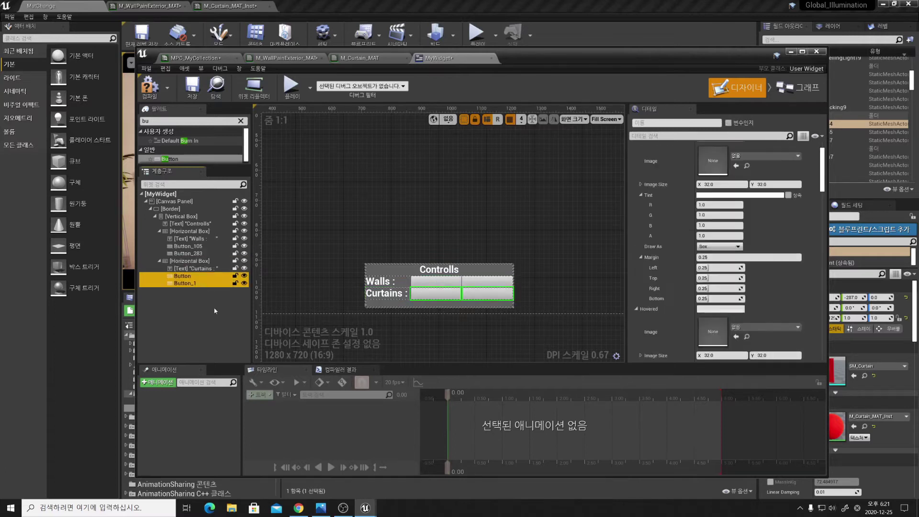
left_click(205, 310)
Rename the four buttons BTN_WallA, BTN_WallB, BTN_CurtainA and BTN_CurtainB
double_click(188, 245)
type("BTN_Wall")
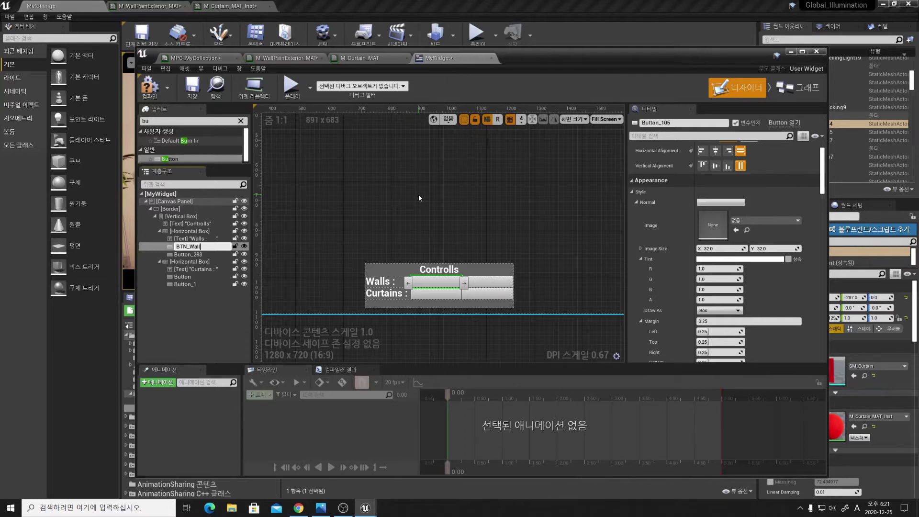
type("A")
key("Return")
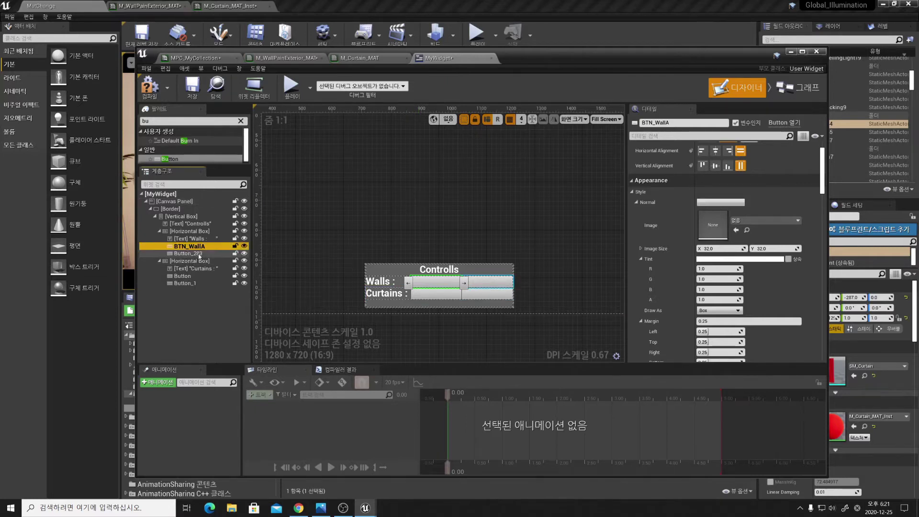
left_click(198, 255)
type("BTN_WallB")
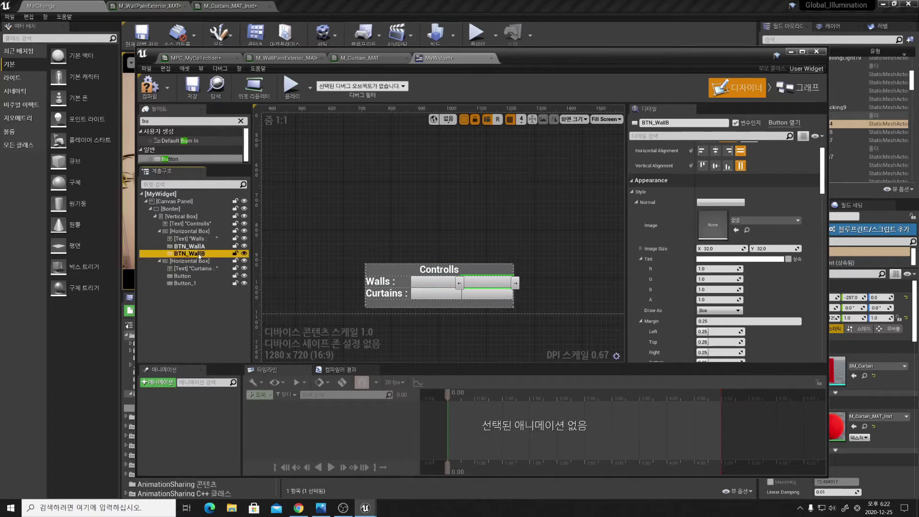
left_click(184, 277)
type("TN_CurtainA")
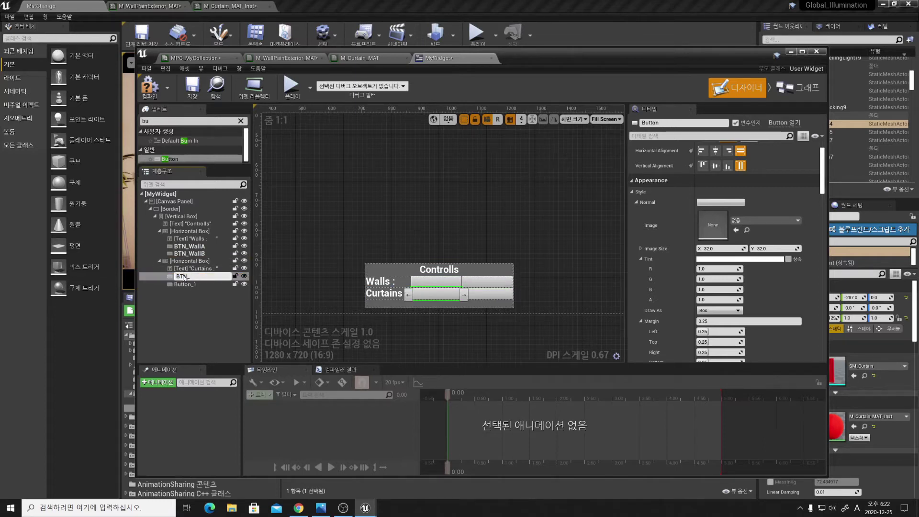
left_click(193, 281)
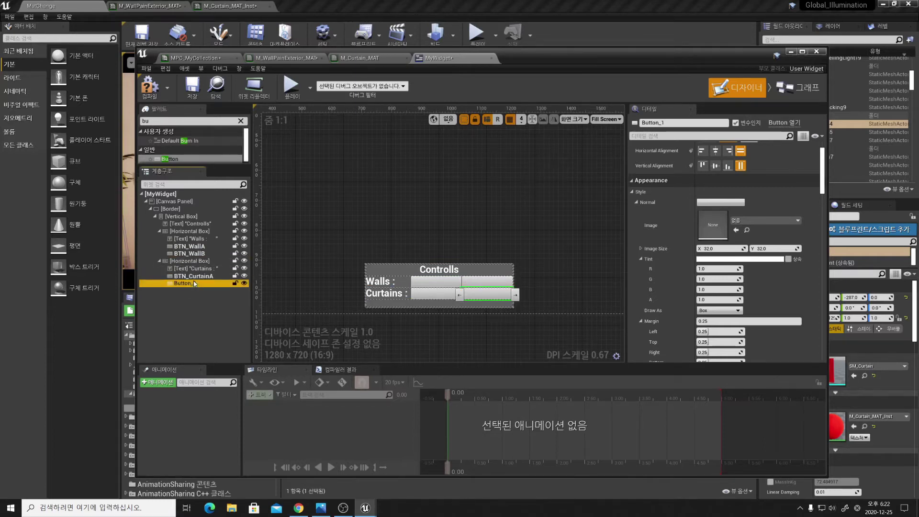
key("F2")
type("BTN_CurtainB")
key("Return")
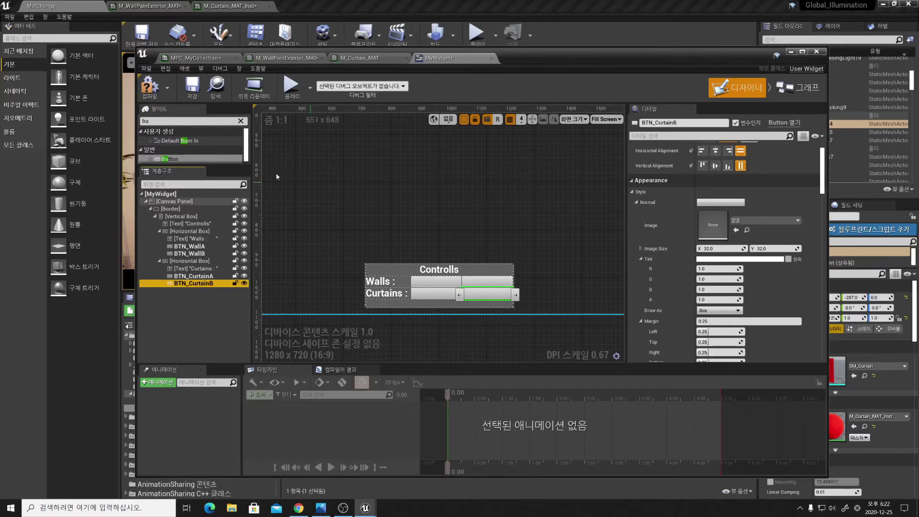
double_click(182, 120)
Add a Text widget inside each of BTN_WallA and BTN_WallB
type("te")
left_click_drag(167, 153, 189, 246)
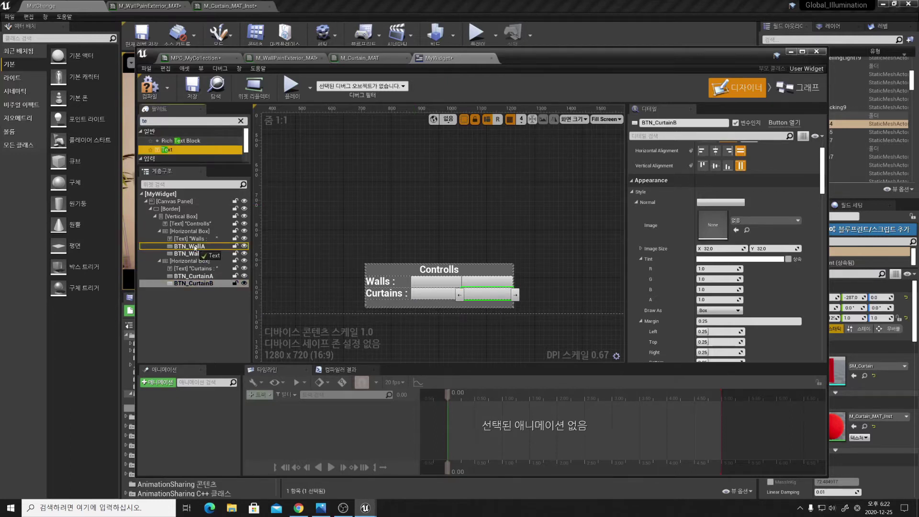
mouse_move(167, 150)
left_mouse_down()
mouse_move(201, 262)
mouse_move(192, 269)
left_mouse_up()
Give the Walls button texts font size 12 and the labels ColorA and ColorB
left_click(199, 253)
left_click(718, 249)
type("12")
key("Return")
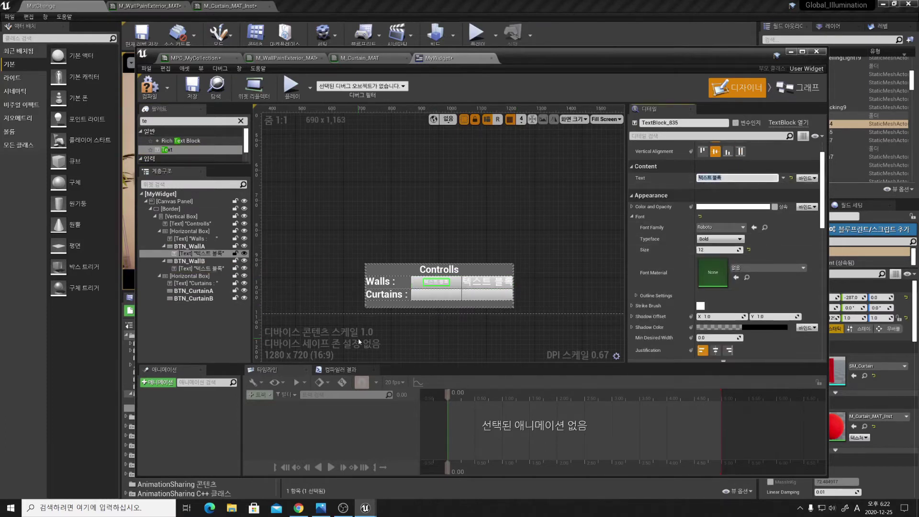
type("A")
key("Return")
left_click(487, 281)
key("Tab")
type("ColorB")
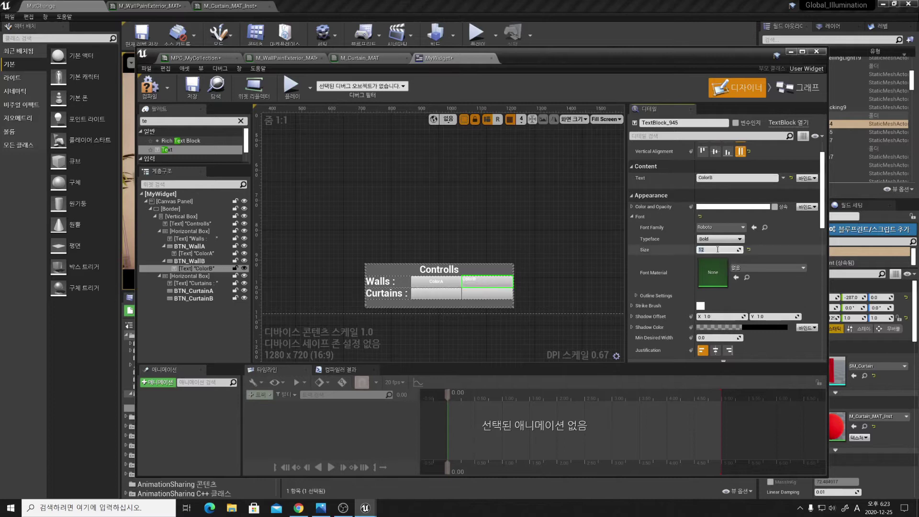
key("Return")
Review the ColorA and ColorB texts and the BTN_WallA button
scroll(732, 294, "up", 1)
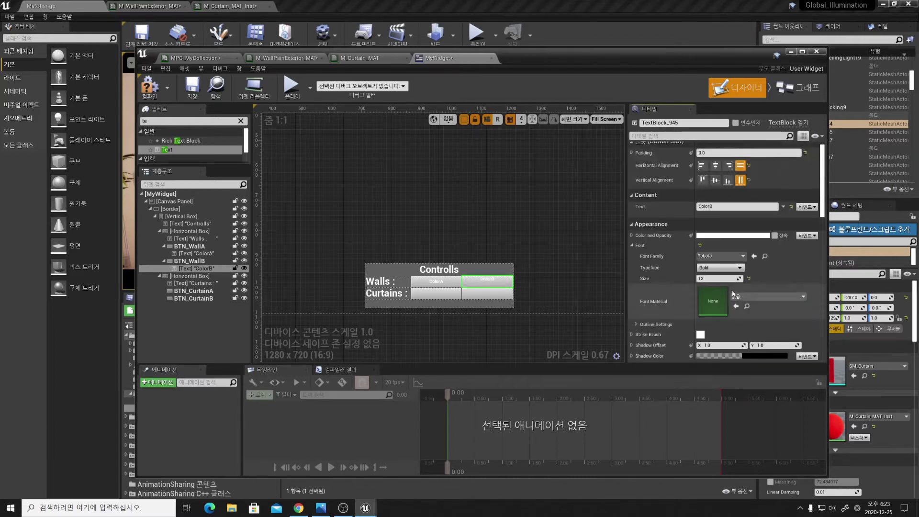
scroll(733, 293, "down", 1)
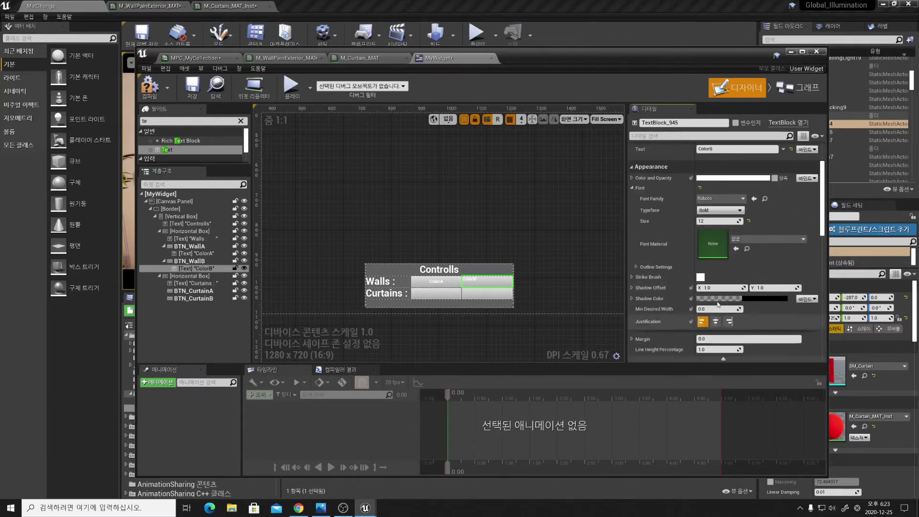
left_click(472, 280)
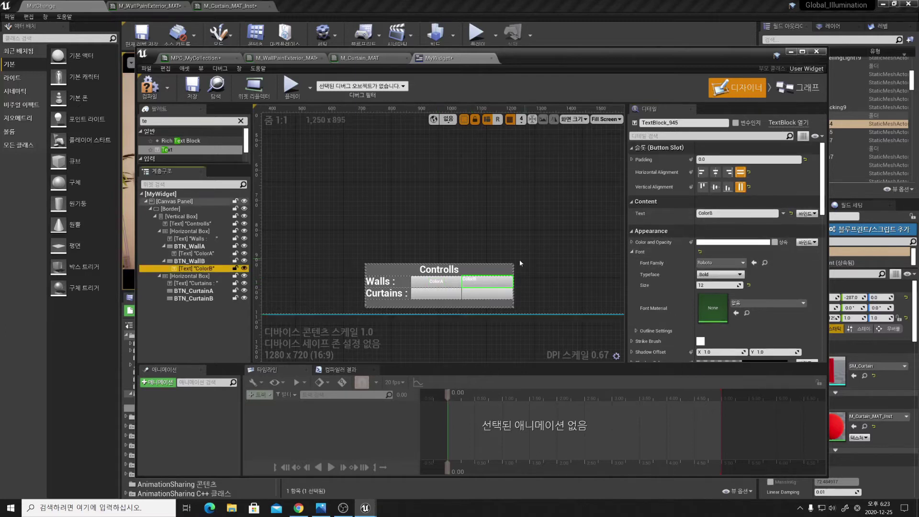
left_click(436, 281)
scroll(677, 273, "down", 5)
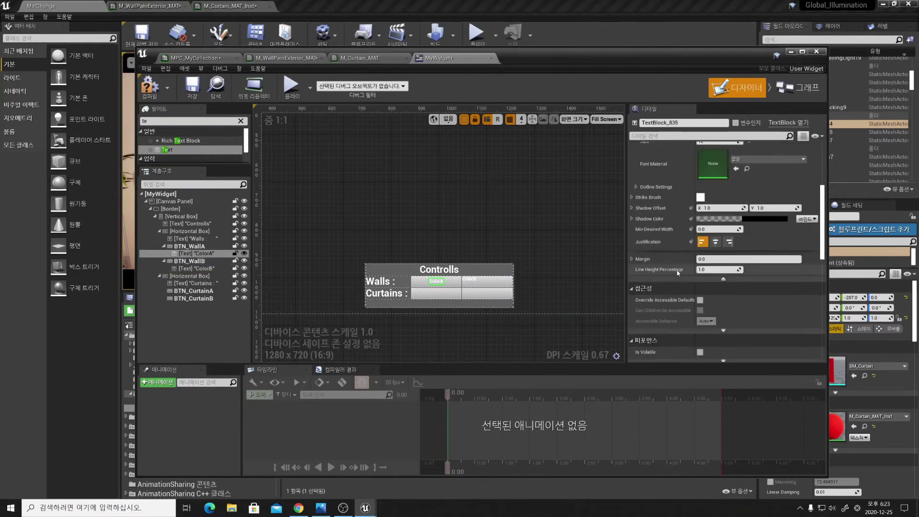
left_click(487, 281)
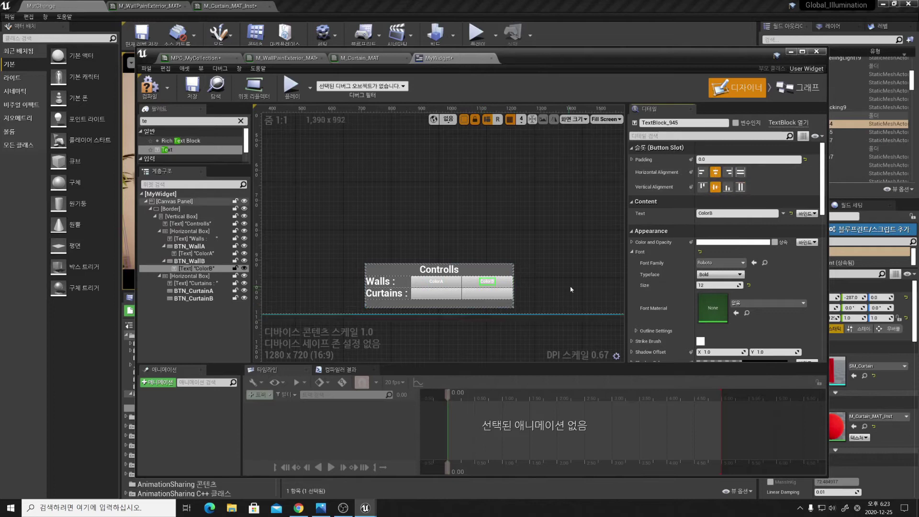
scroll(571, 289, "up", 1)
left_click(417, 269)
scroll(751, 308, "down", 5)
Paste the ColorA and ColorB text labels into BTN_CurtainA and BTN_CurtainB
scroll(750, 309, "down", 5)
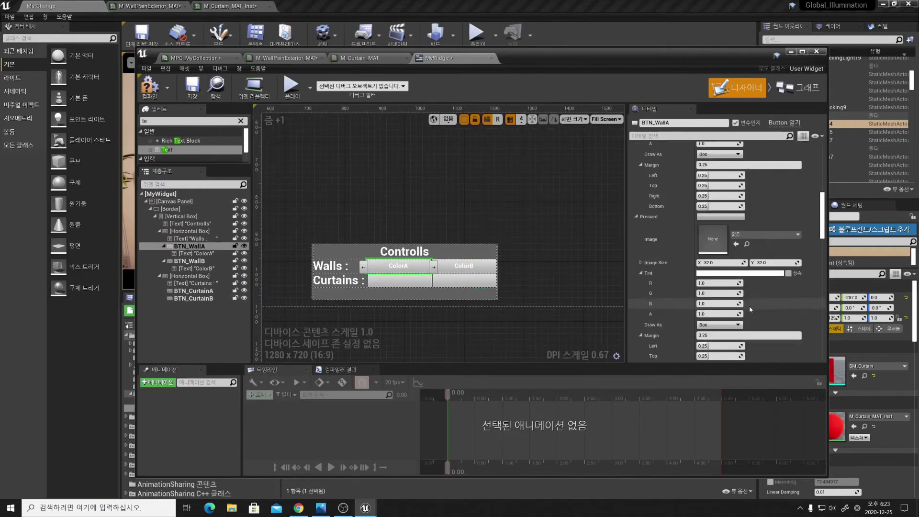
scroll(748, 306, "up", 10)
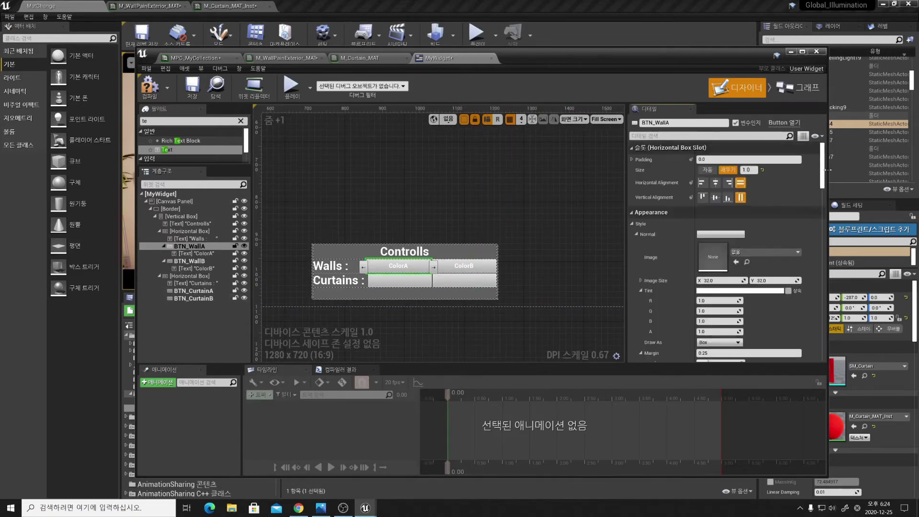
left_click(196, 253)
left_click(206, 269, "ctrl")
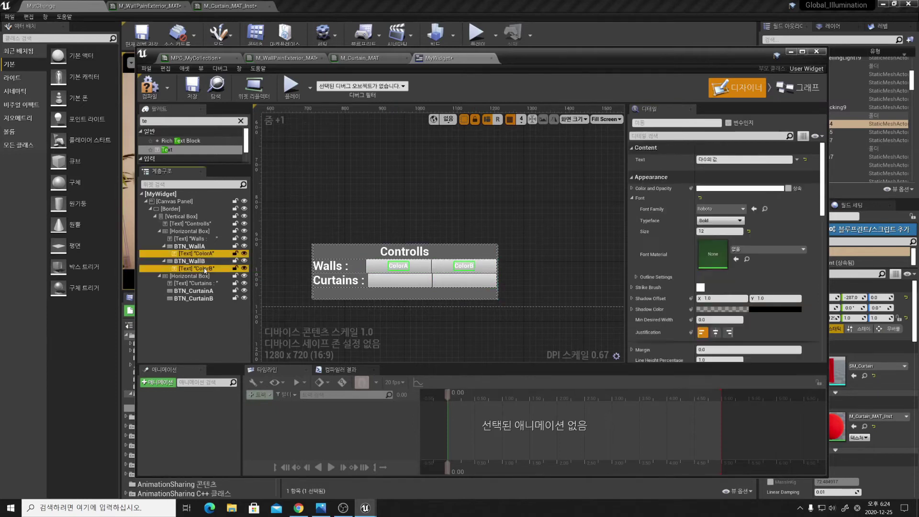
left_click(205, 269, "ctrl")
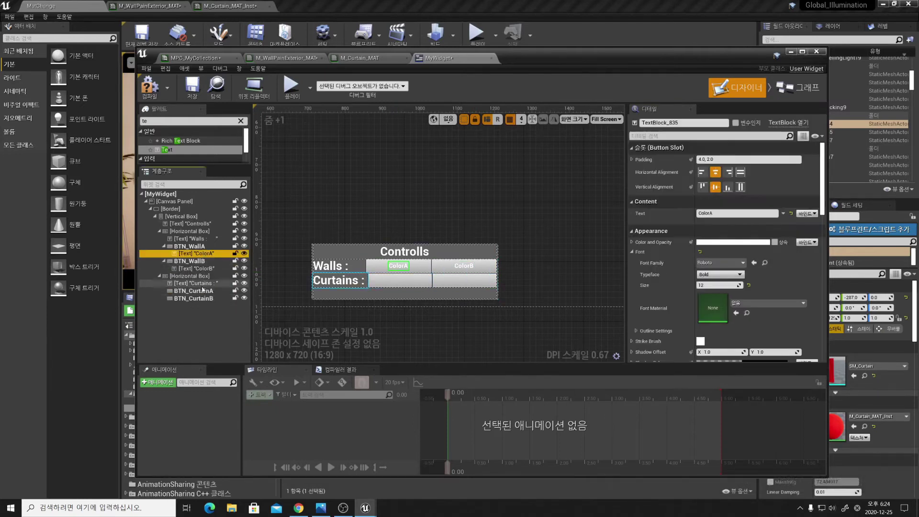
key("ctrl+v")
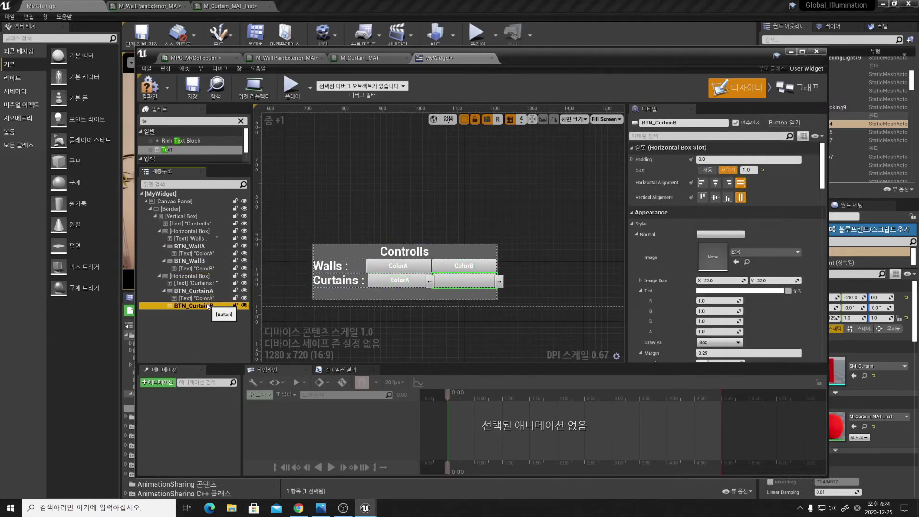
left_click(465, 281)
left_click(446, 325)
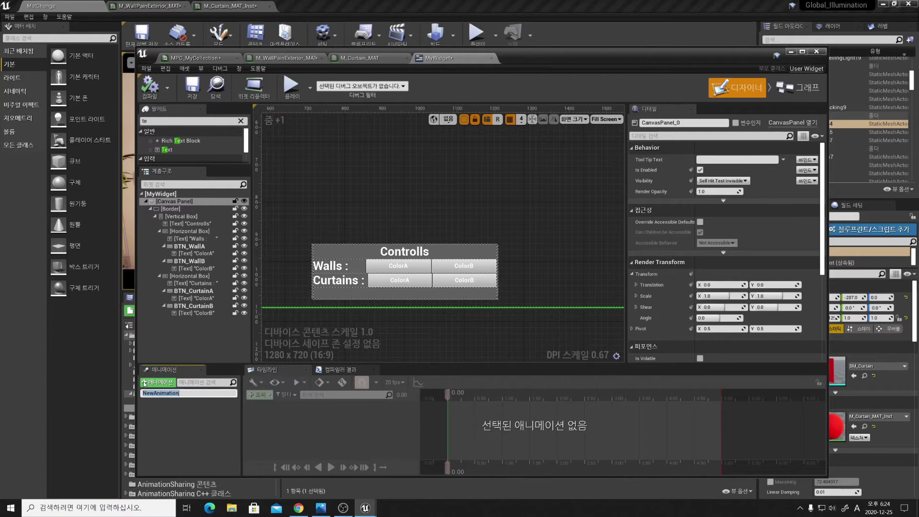
In the new animation, collapse the controls Border to vertical scale 0
left_click(194, 393)
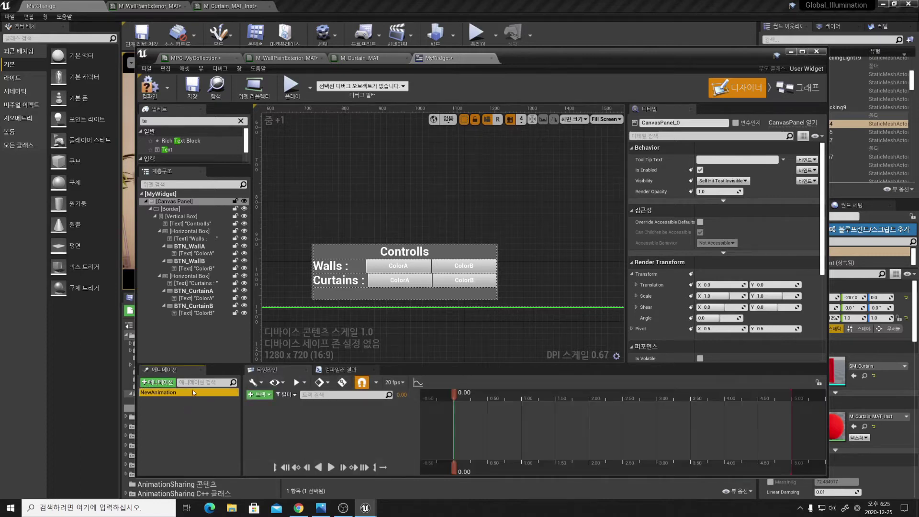
type("OpenClose")
left_click(352, 251)
left_click(762, 243)
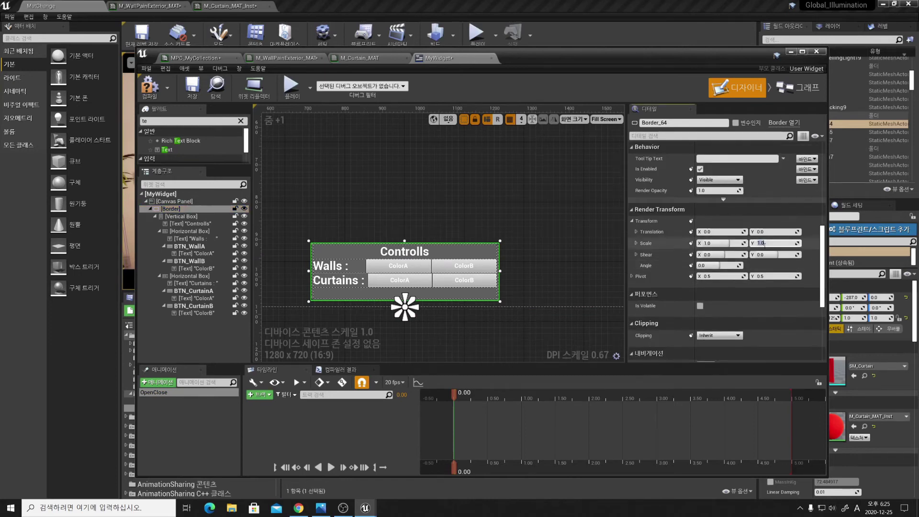
type("0")
key("Return")
At a later time, restore the Border's full vertical scale, key the Transform, and rewind
left_click_drag(453, 393, 487, 397)
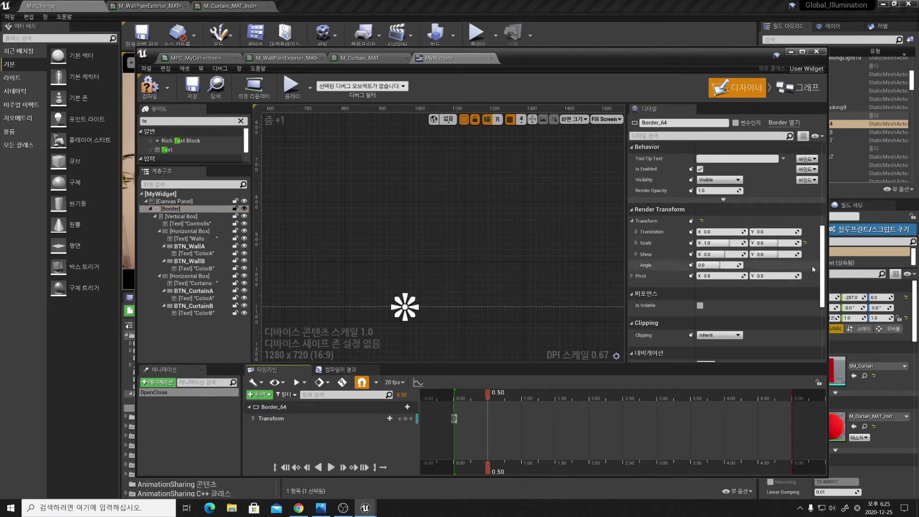
left_click(806, 243)
left_click(276, 467)
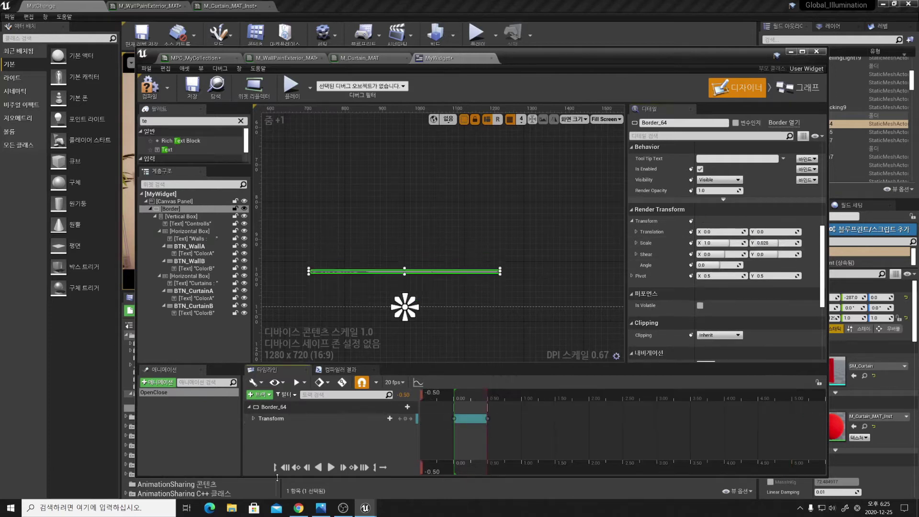
left_click(308, 468)
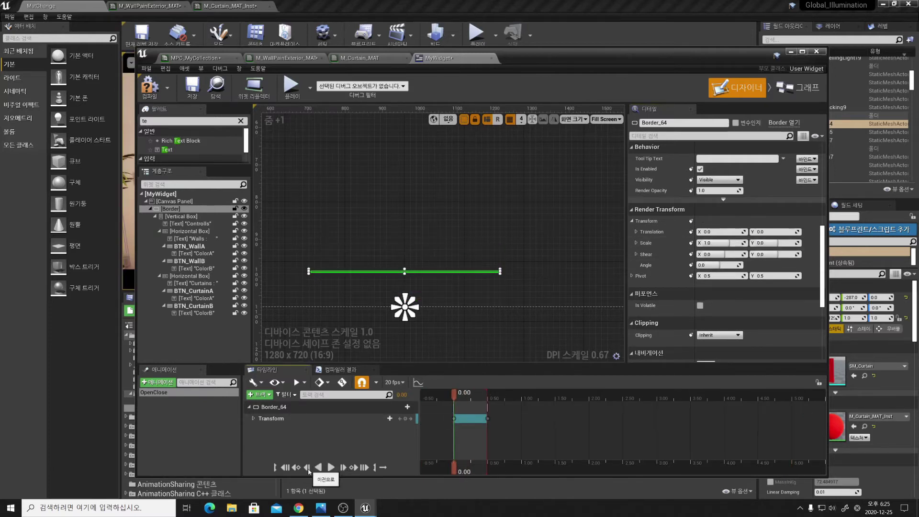
left_click(337, 442)
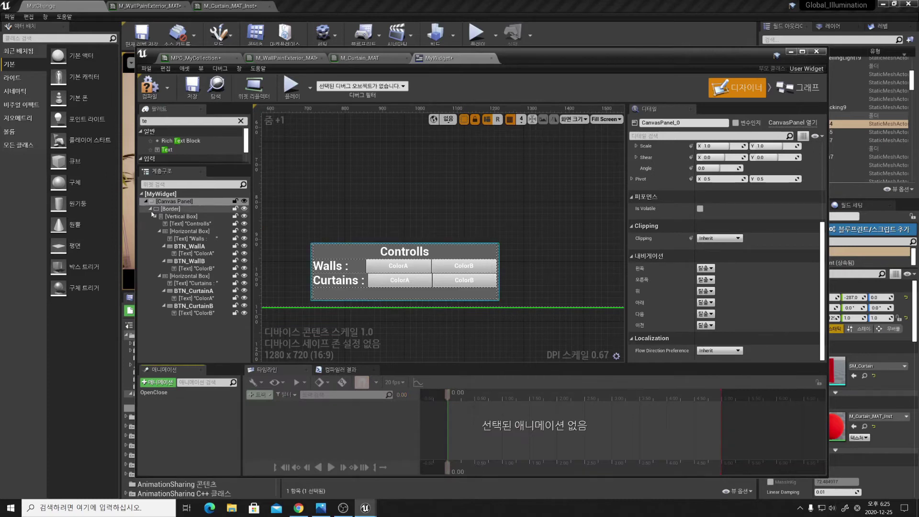
In the event graph, add On Clicked (BTN_CurtainA) and delete the unused default events
left_click(792, 91)
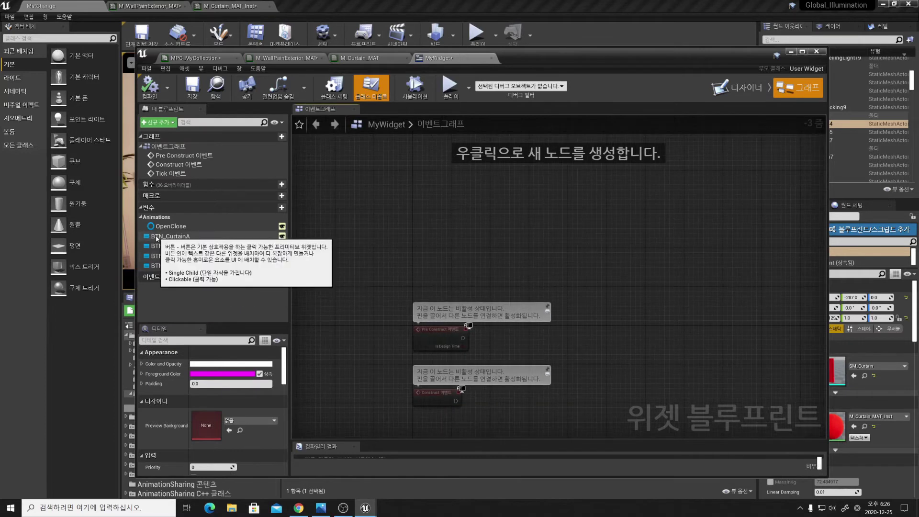
left_click_drag(157, 237, 452, 220, "ctrl")
key("Delete")
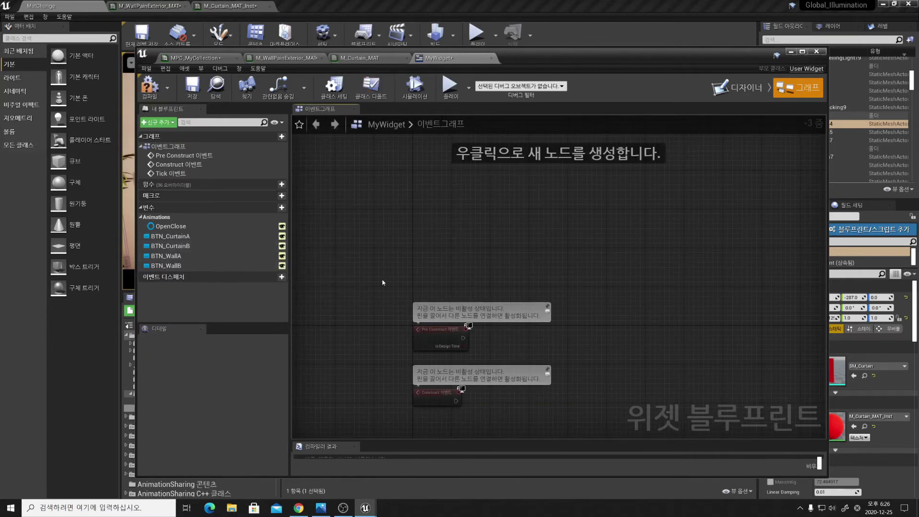
left_click(171, 236)
left_click(223, 427)
left_click_drag(606, 325, 396, 93)
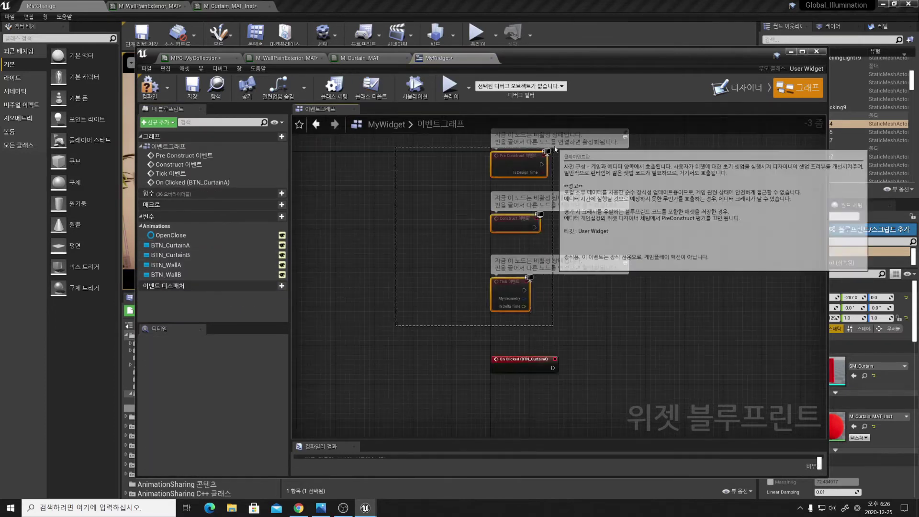
key("Delete")
key("Home")
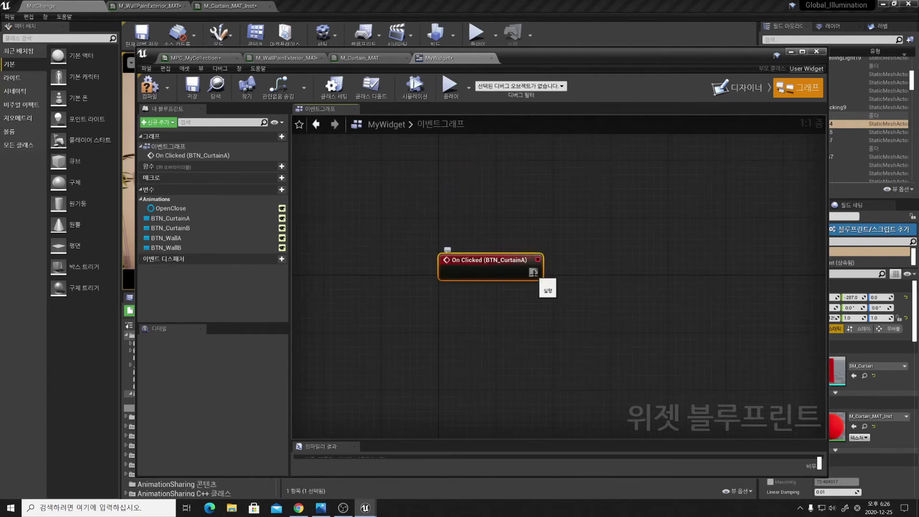
Connect a Set Vector Parameter Value node to On Clicked's execution output
left_click_drag(632, 274, 627, 272)
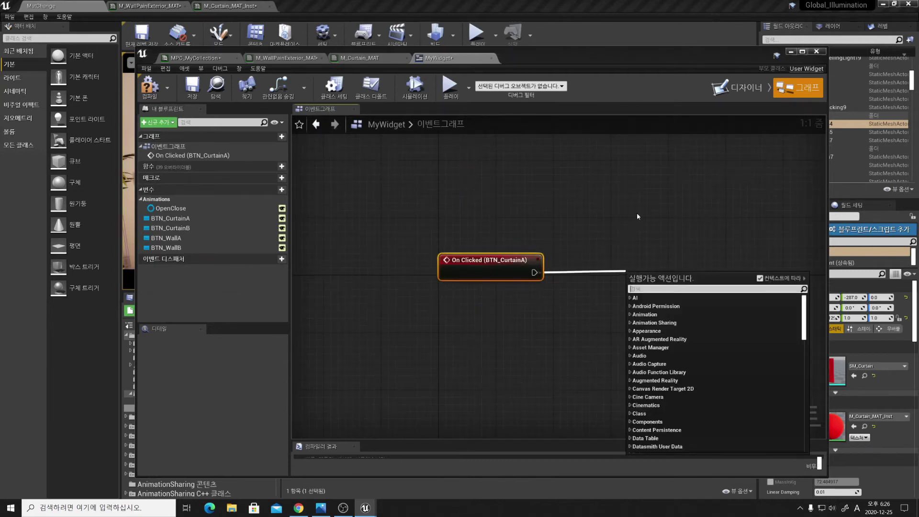
type("set vector parameter")
key("Return")
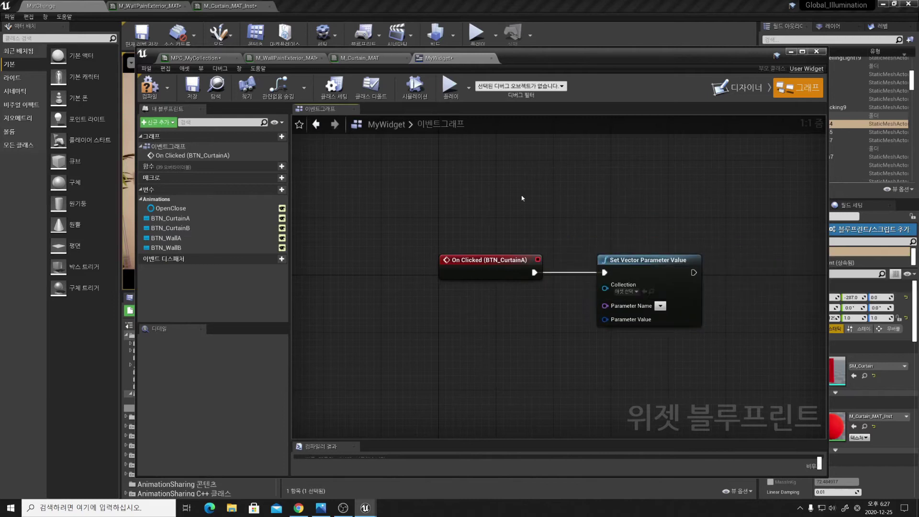
left_click_drag(526, 58, 718, 61)
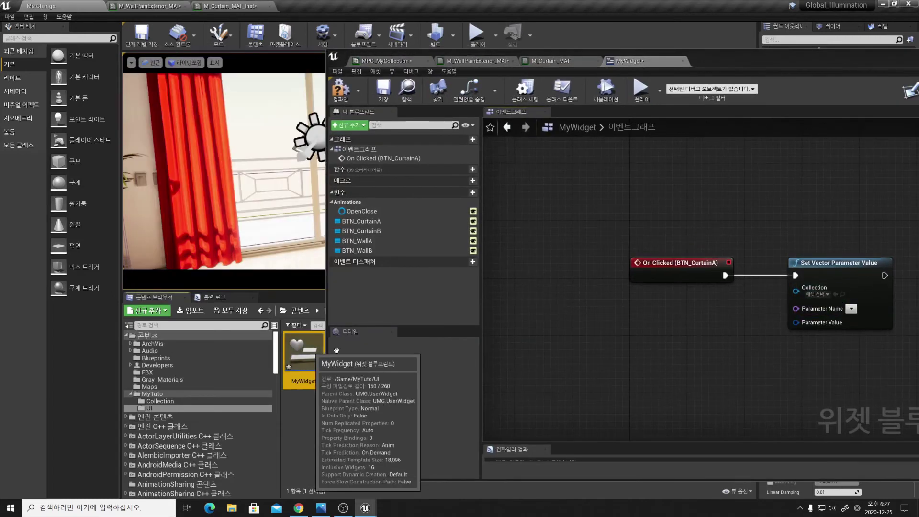
Set Collection to MPC_MyCollection, Parameter Name to WallColor, and promote Parameter Value to a variable
left_click(819, 294)
left_click(828, 334)
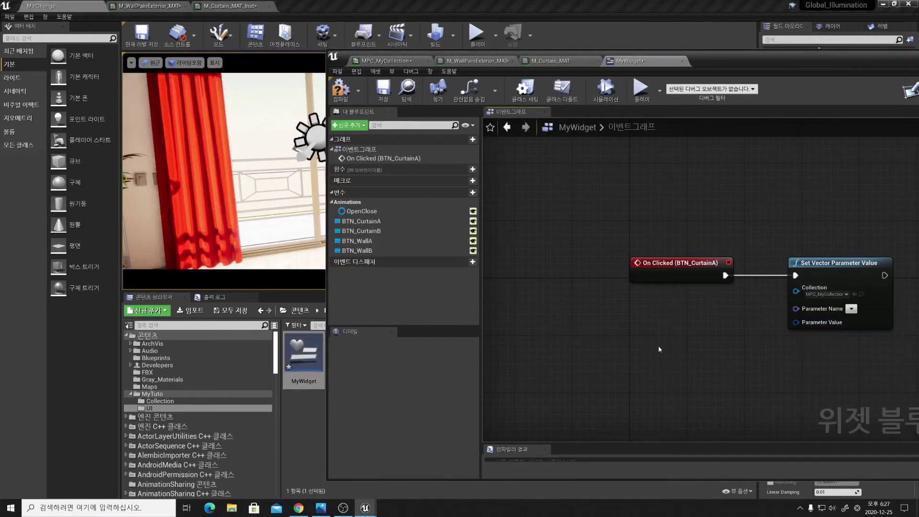
left_click(682, 299)
left_click_drag(621, 310, 507, 309)
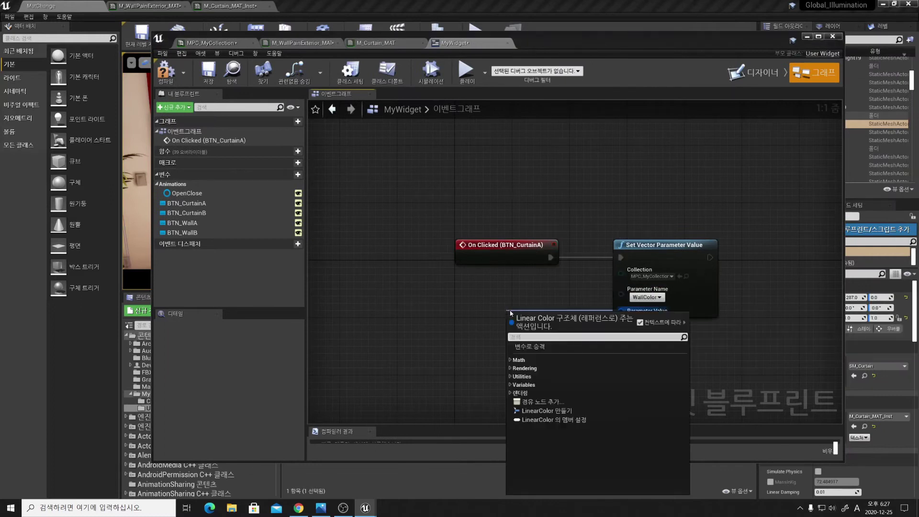
left_click(526, 346)
type("WColorA")
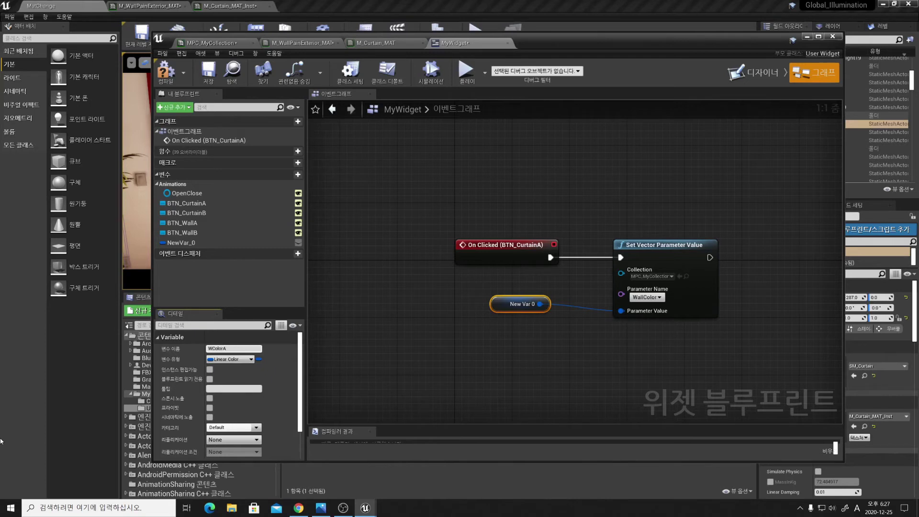
key("Return")
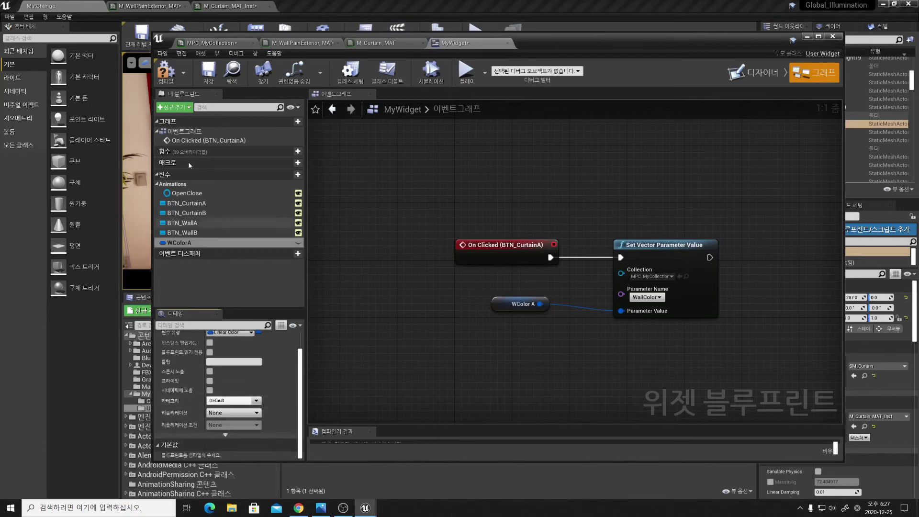
Give the colour variable a white default and wire it into Parameter Value
scroll(227, 421, "down", 2)
left_click(228, 449)
left_click_drag(387, 381, 389, 236)
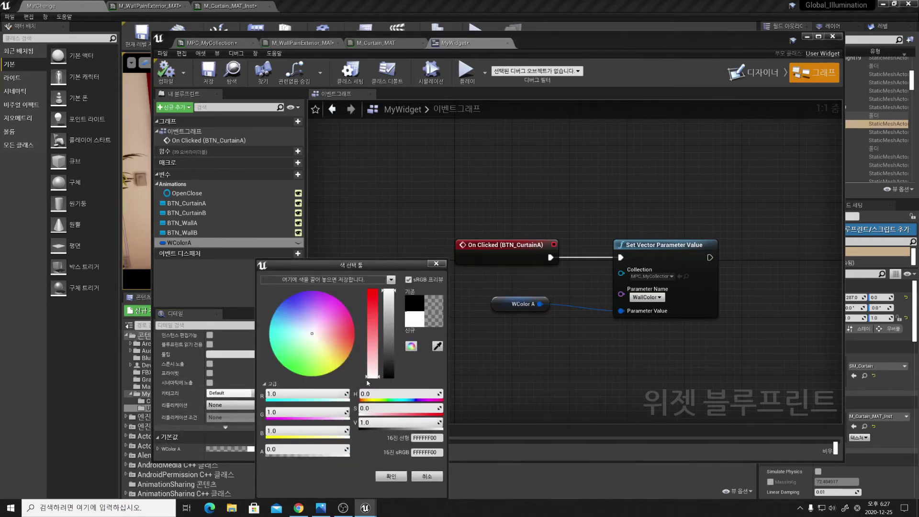
left_click(399, 478)
scroll(335, 287, "down", 1)
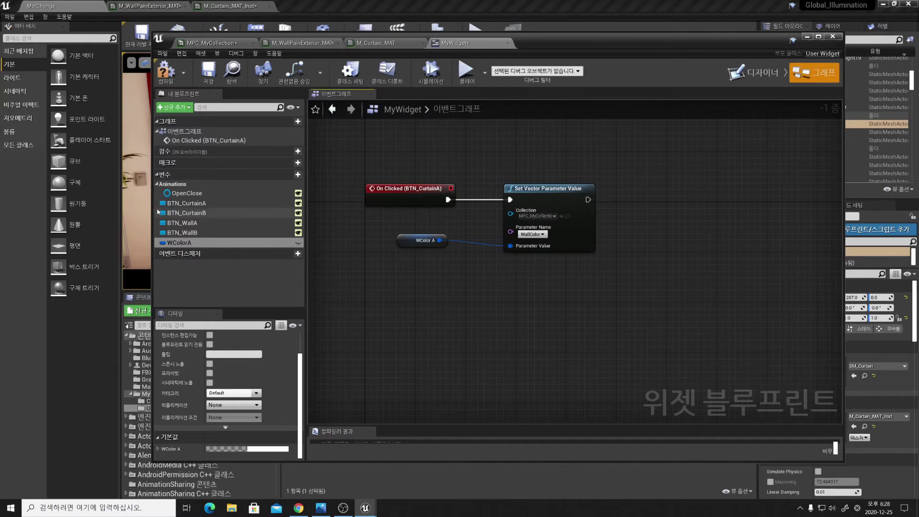
left_click_drag(423, 241, 511, 246)
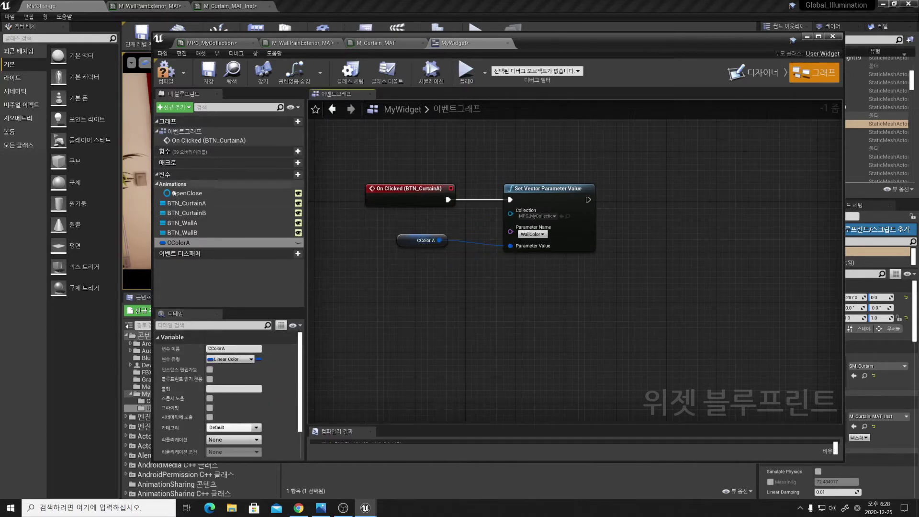
Add On Clicked (BTN_CurtainB) and wire it to a copy of the Set Vector Parameter Value node
left_click(182, 212)
left_click(249, 411)
left_click(592, 167)
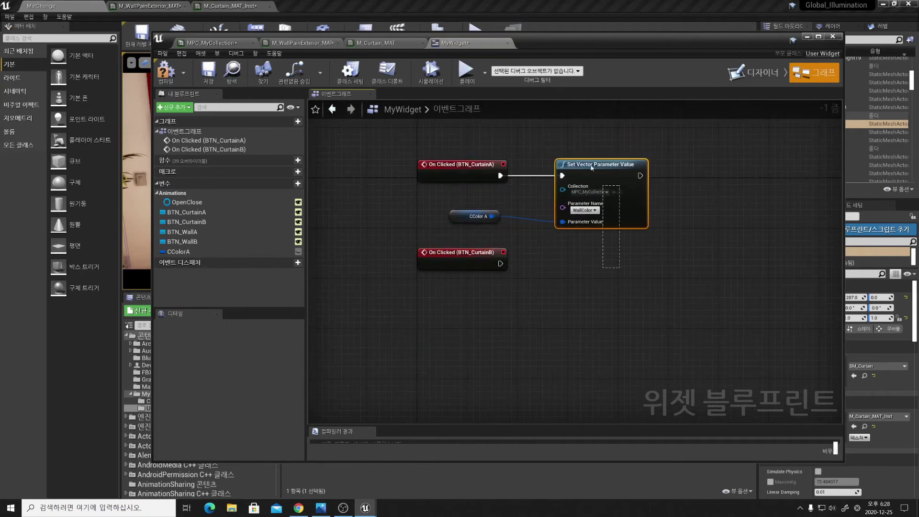
key("ctrl+c")
key("ctrl+v")
left_click_drag(623, 275, 584, 253)
left_click_drag(500, 263, 563, 264)
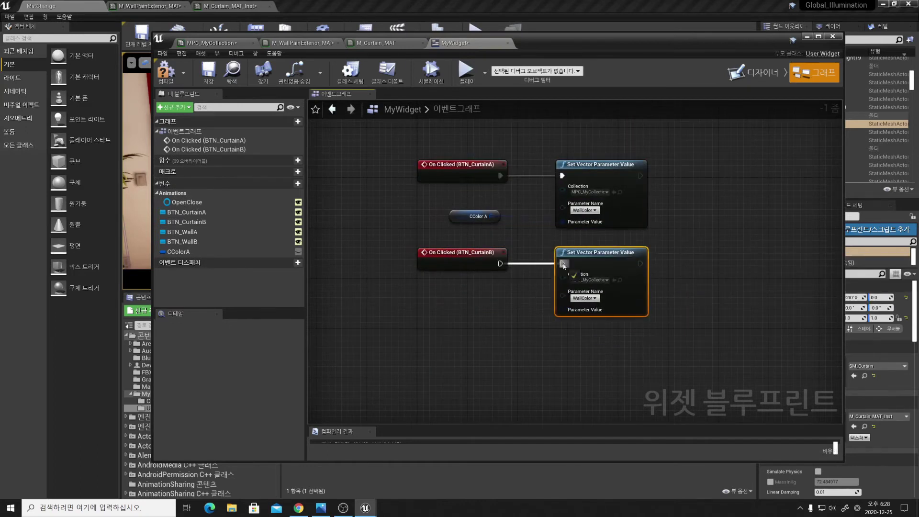
Duplicate CColorA as CColorB and feed it into the copied node's Parameter Value
left_click(182, 252)
key("ctrl+w")
type("B")
key("Return")
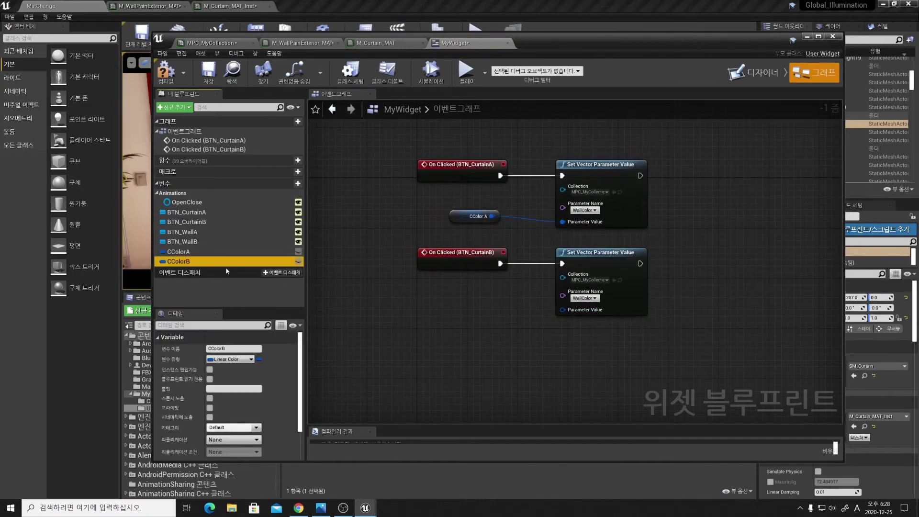
left_click_drag(536, 330, 562, 310)
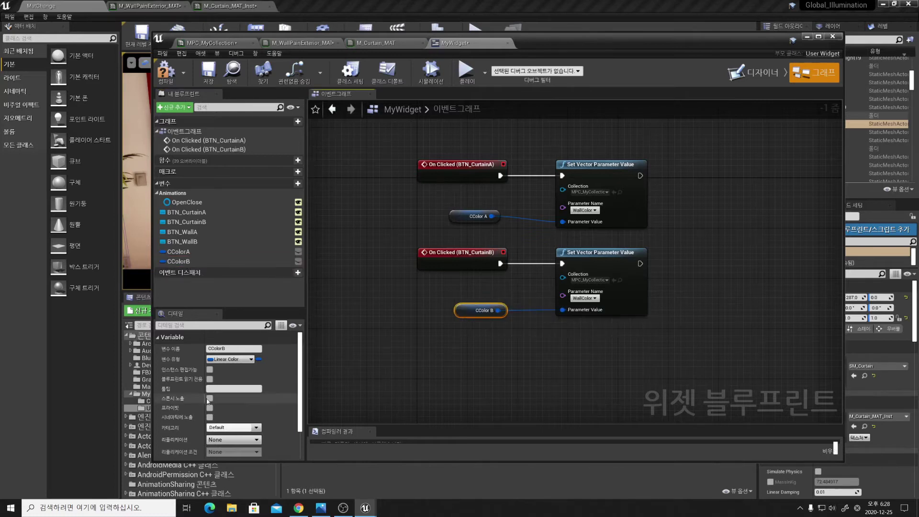
Set CColorB's default colour to blue and CColorA's to red
left_click(255, 457)
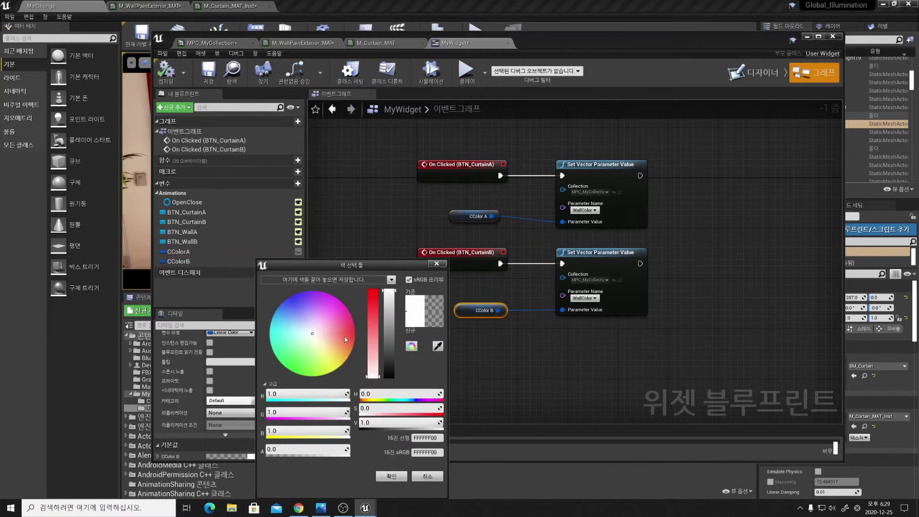
left_click(287, 300)
left_click(462, 234)
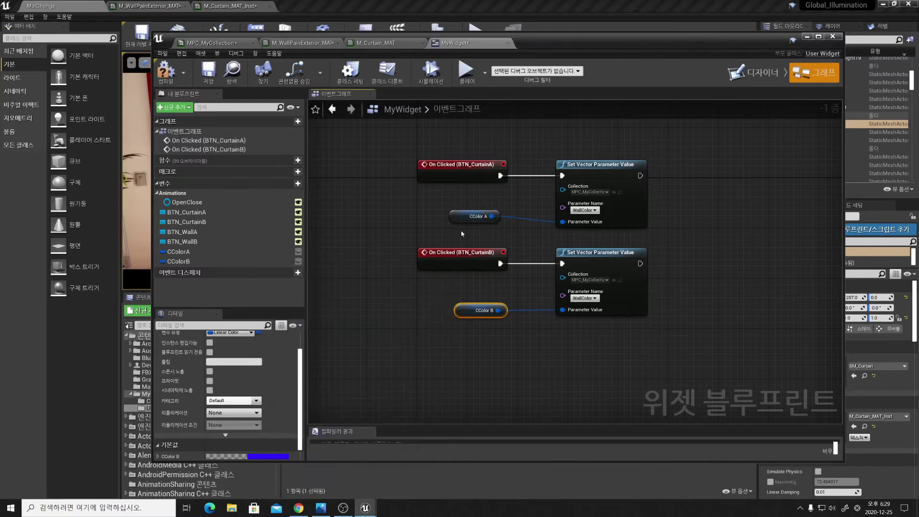
left_click(270, 457)
left_click(411, 292)
left_click(343, 182)
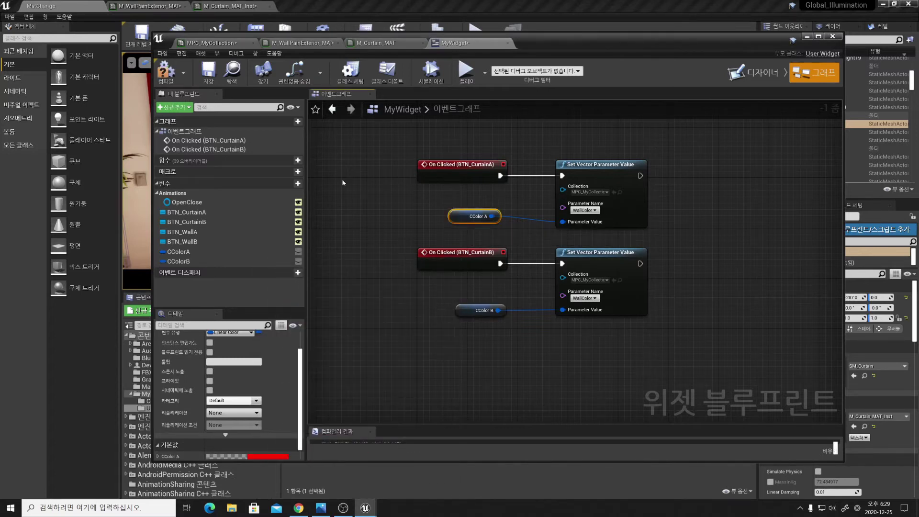
left_click(182, 232)
Add a BTN_WallA On Clicked with a pasted Set Vector Parameter node; set the curtain setters' parameter to CurtainColor
left_click(237, 404)
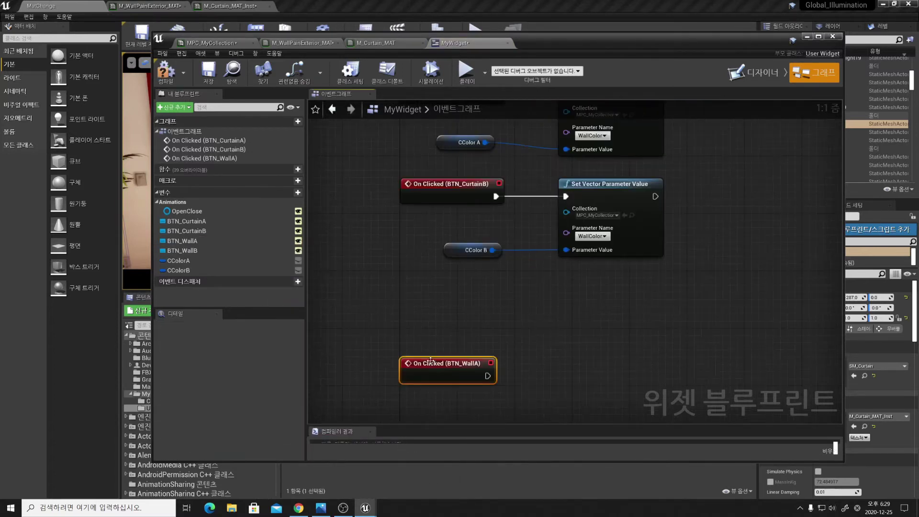
right_click_drag(506, 324, 459, 377)
left_click(561, 136)
key("ctrl+c")
key("ctrl+v")
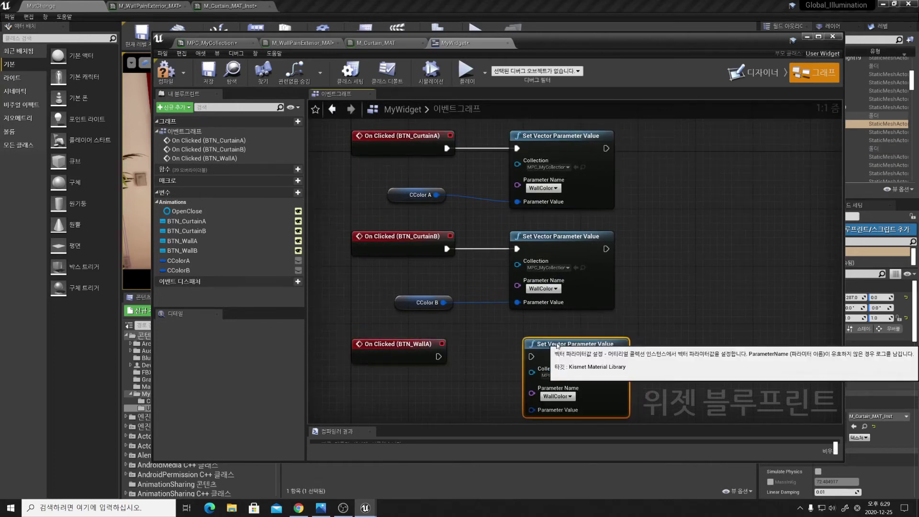
mouse_move(439, 356)
left_mouse_down()
mouse_move(502, 348)
mouse_move(518, 357)
left_mouse_up()
left_click_drag(437, 195, 517, 201)
left_click_drag(444, 302, 517, 302)
left_click(546, 289)
left_click(546, 299)
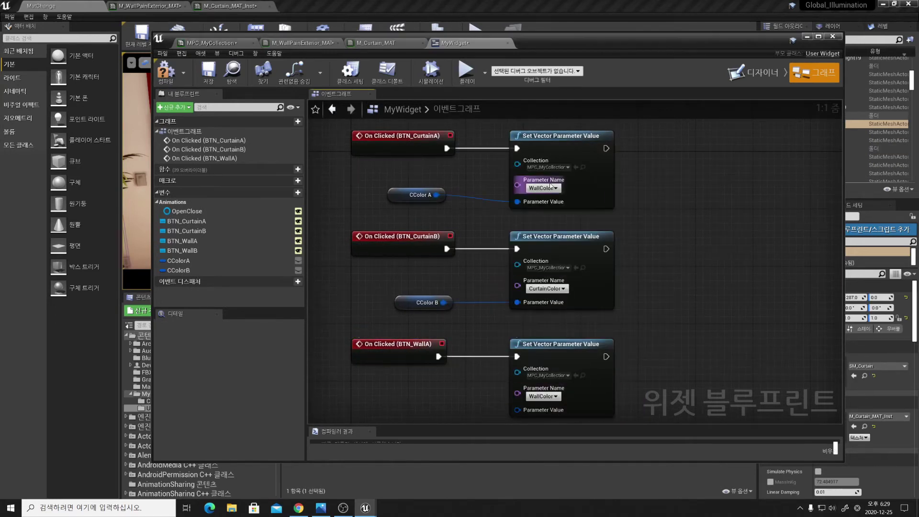
left_click(547, 188)
right_click_drag(612, 377, 618, 308)
Duplicate CColorB into WColorA and WColorB, and feed WColorA into the WallA color setter
left_click(179, 270)
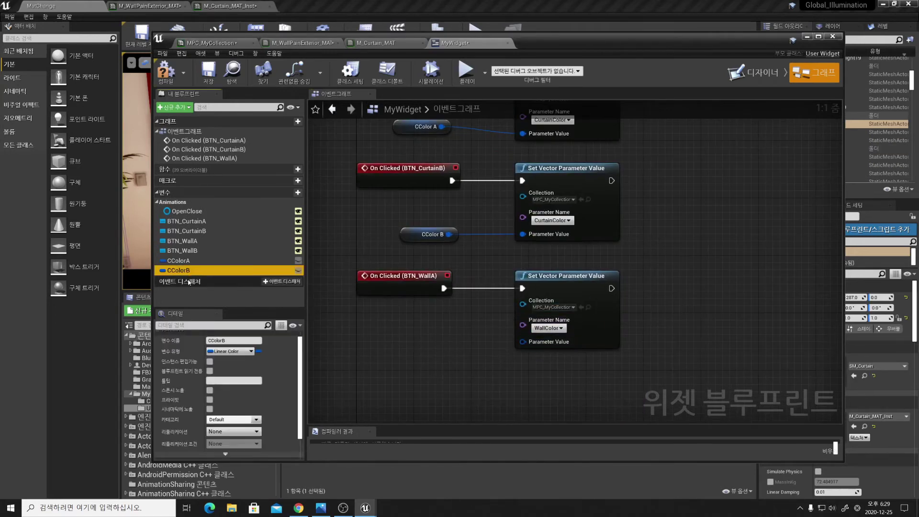
key("ctrl+w")
key("ctrl+w")
left_click(182, 281)
key("F2")
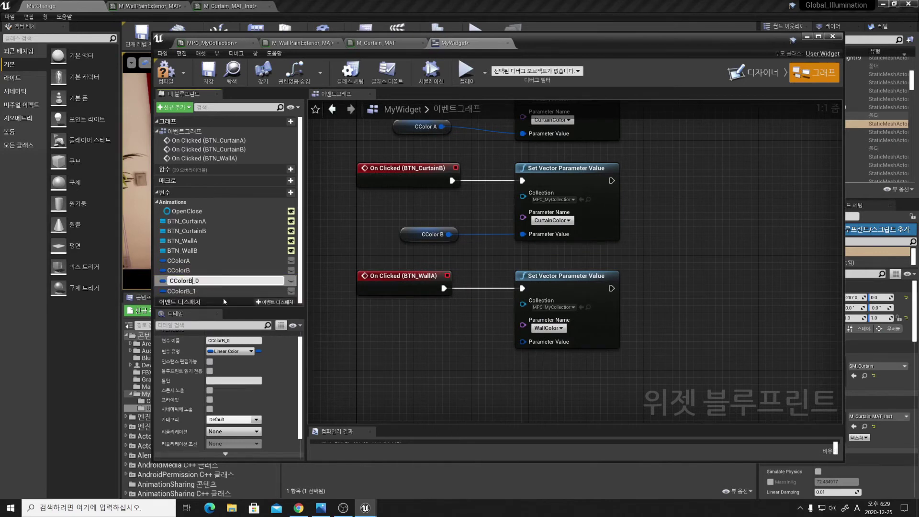
type("orA")
key("Return")
key("Down")
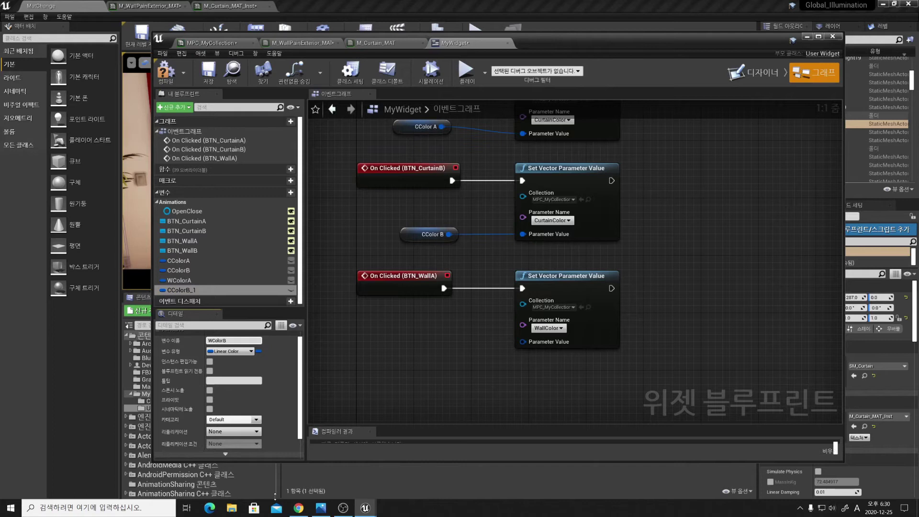
left_click_drag(179, 280, 522, 342)
Add an On Clicked event for BTN_WallB driving a copied setter fed by WColorB
right_click(182, 250)
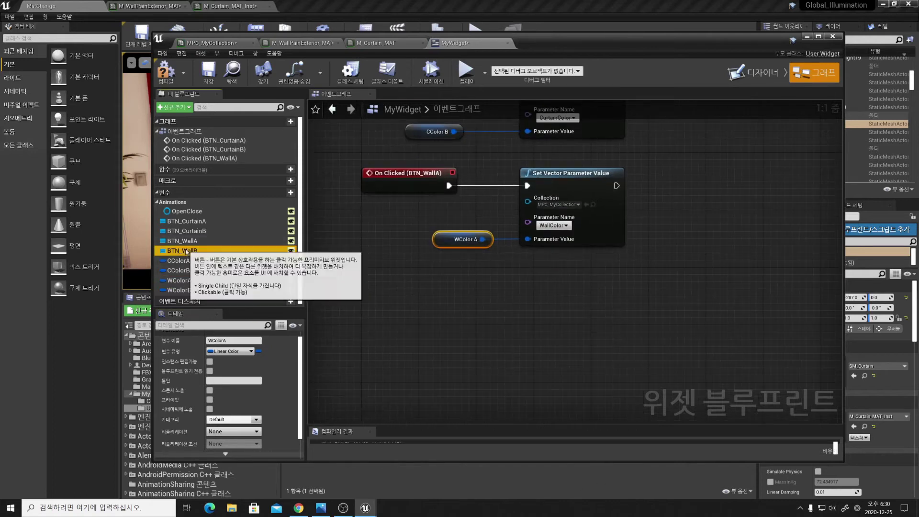
left_click(345, 268)
right_click_drag(665, 214, 565, 234)
left_click(554, 206)
key("ctrl+c")
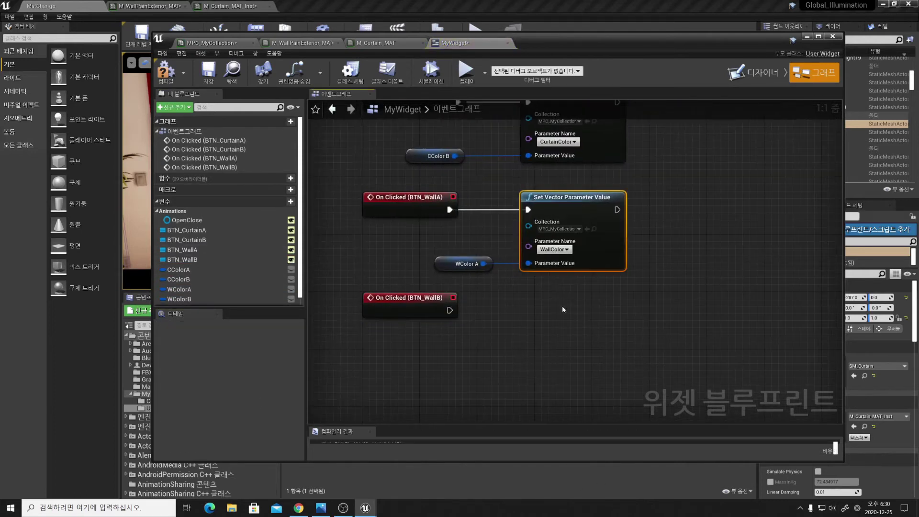
key("ctrl+v")
left_click_drag(449, 310, 528, 310)
left_click_drag(179, 299, 528, 364)
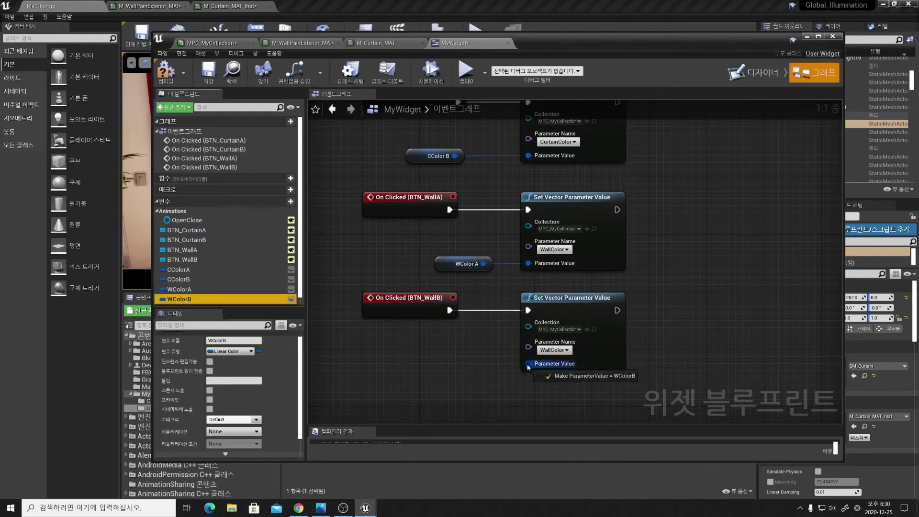
Set WColorA's default color to white and WColorB's default to pure red
left_click(462, 263)
scroll(258, 443, "down", 1)
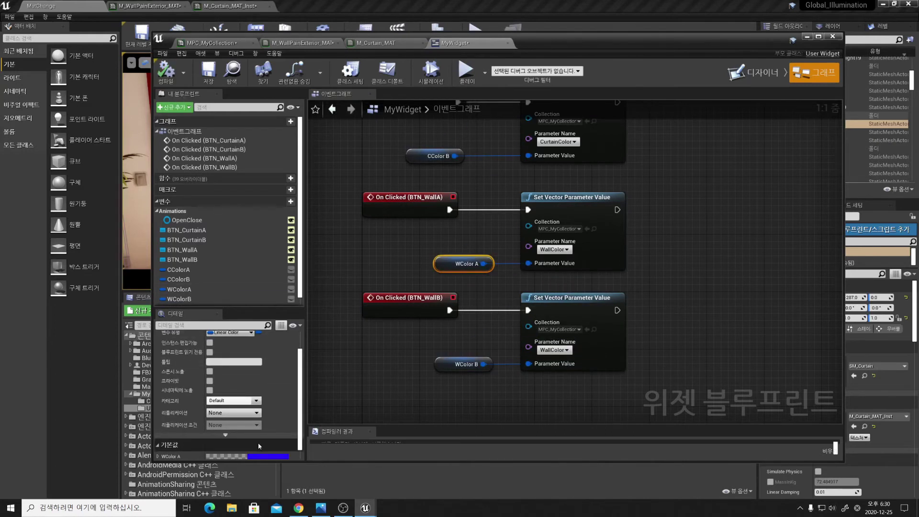
left_click(256, 455)
left_click_drag(373, 293, 353, 424)
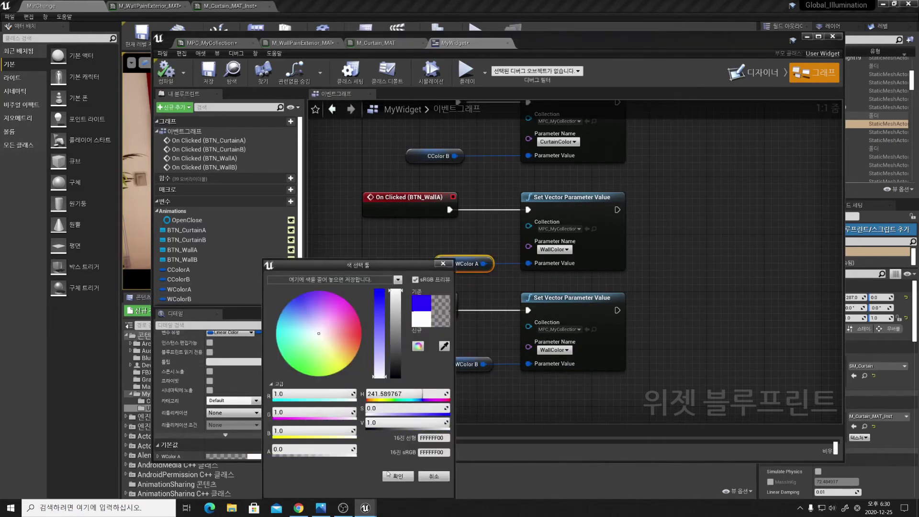
left_click(393, 476)
left_click(467, 365)
left_click(244, 448)
left_click(362, 335)
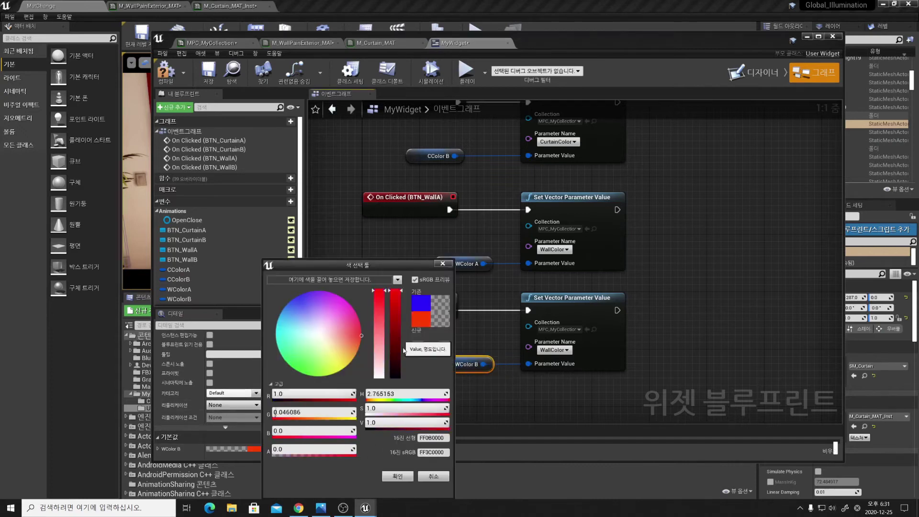
left_click(397, 476)
Compile and save the widget blueprint, then center the four event chains
left_click(166, 72)
left_click(209, 72)
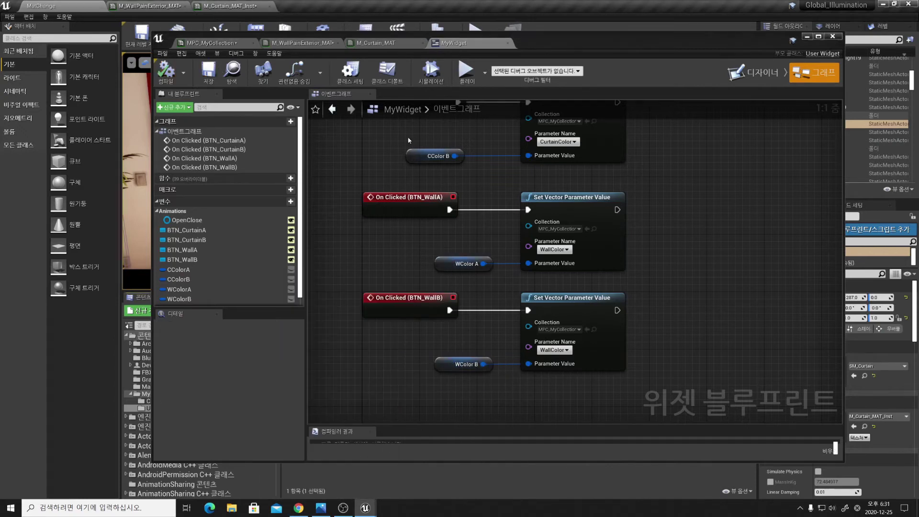
scroll(625, 270, "down", 2)
right_click_drag(322, 246, 372, 248)
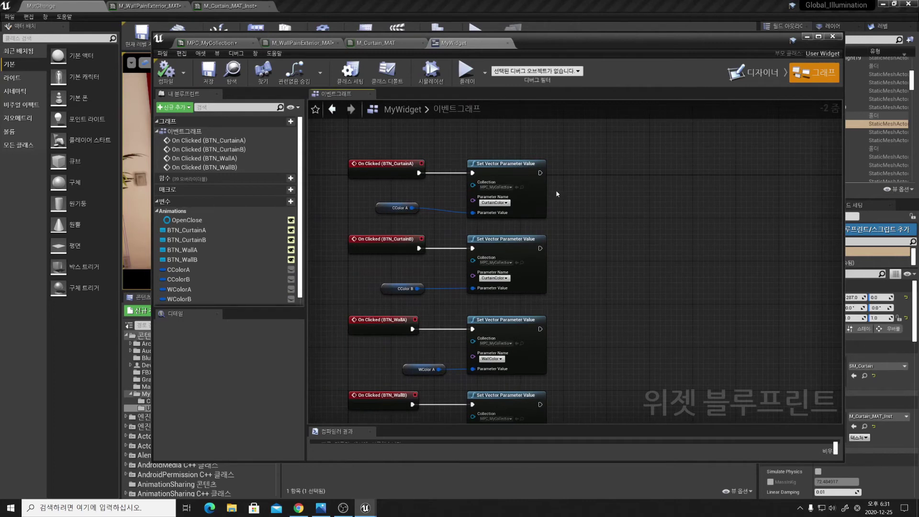
Add a Set Is Enabled node after CurtainA's setter, targeting BTN_CurtainA
left_click_drag(540, 173, 608, 172)
type("set")
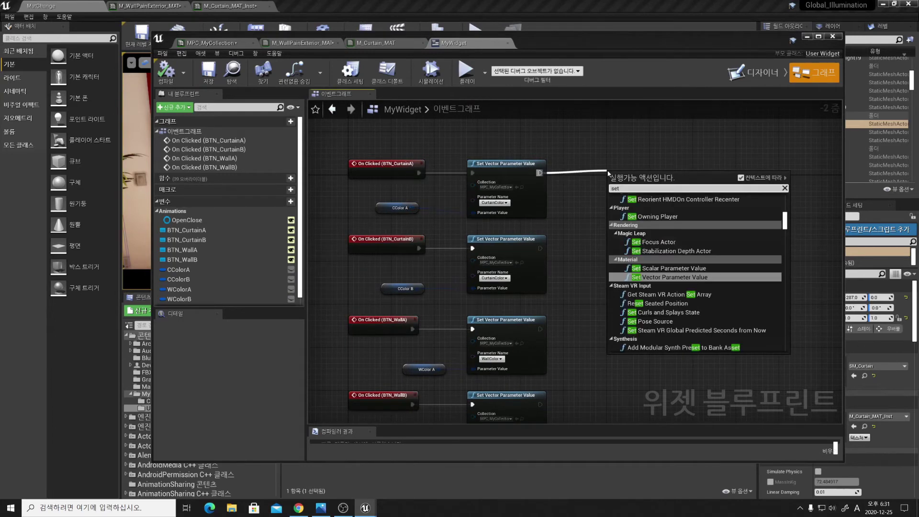
type(" is enabled")
key("Return")
right_click_drag(660, 230, 599, 290)
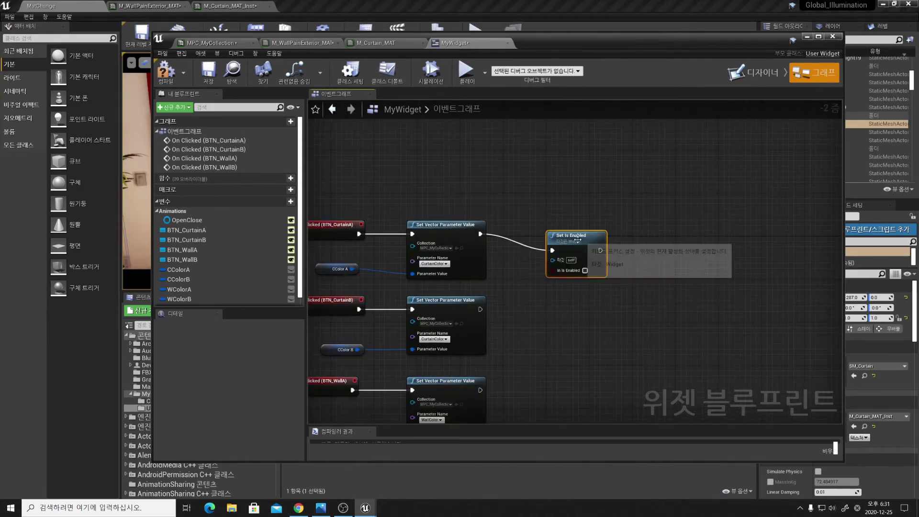
right_click_drag(687, 277, 692, 235)
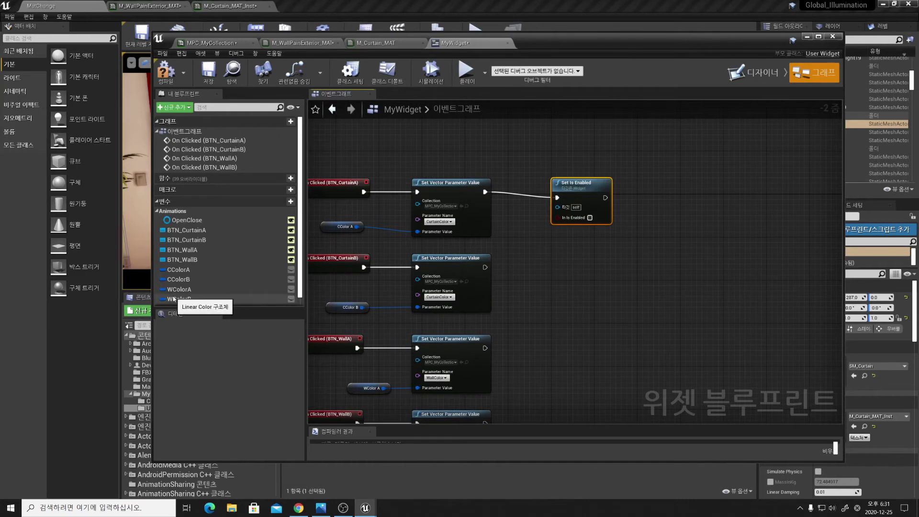
mouse_move(186, 230)
left_mouse_down()
mouse_move(519, 234)
mouse_move(507, 239)
left_mouse_up()
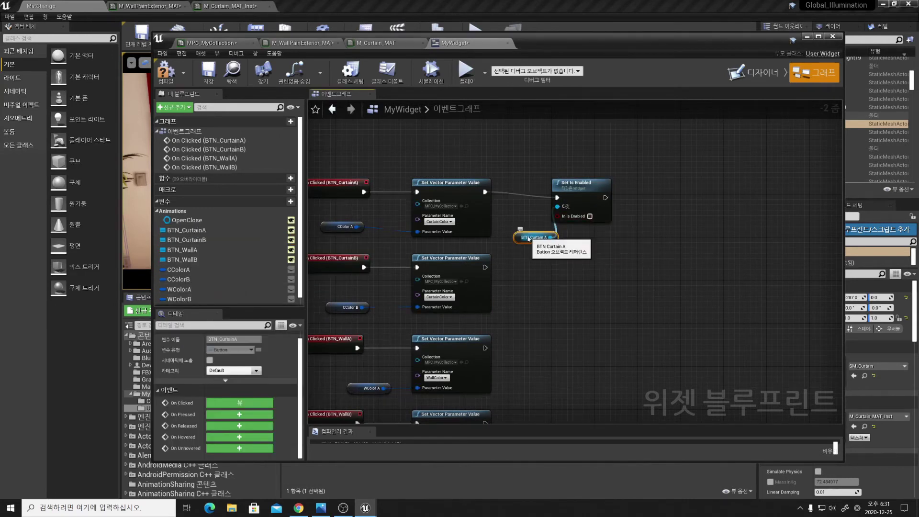
left_click_drag(558, 207, 511, 243)
Chain a second Set Is Enabled node targeting BTN_CurtainB after the first
right_click_drag(511, 243, 463, 200)
left_click(532, 139)
key("ctrl+c")
key("ctrl+v")
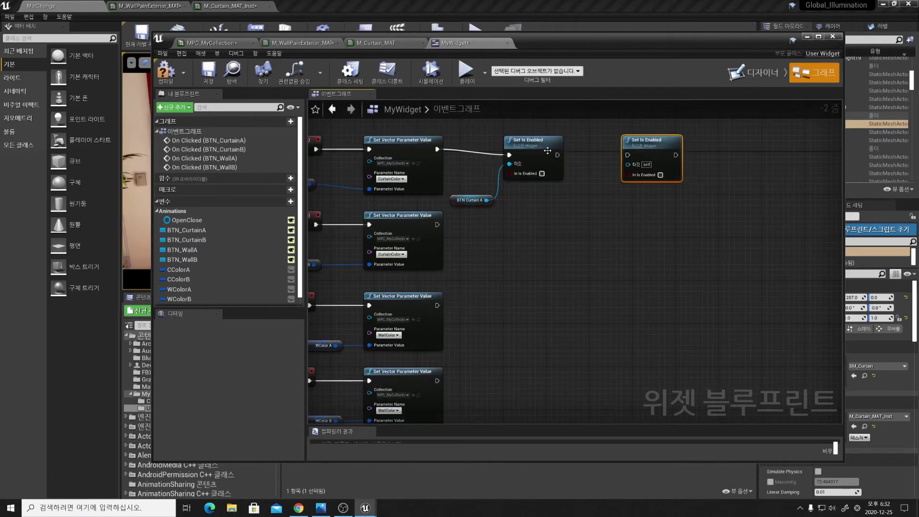
left_click_drag(557, 154, 627, 155)
left_click_drag(186, 240, 578, 160)
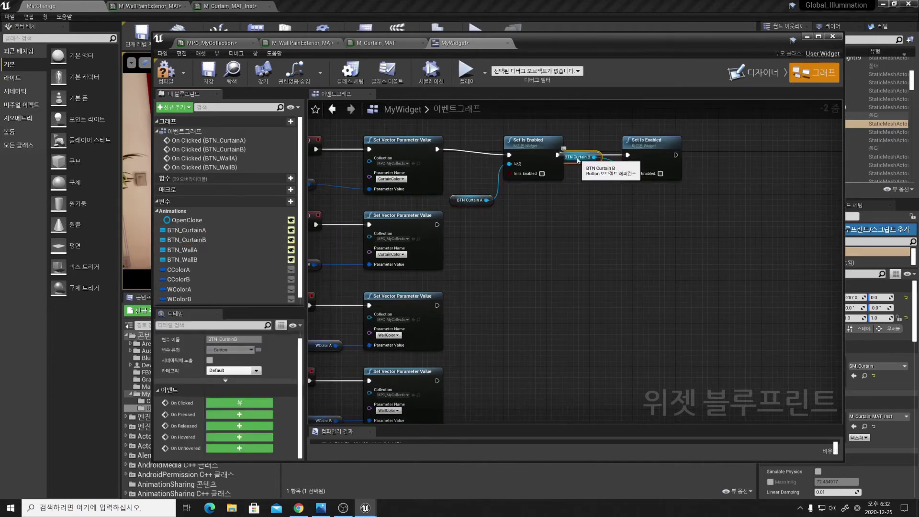
left_click_drag(554, 209, 587, 209)
Copy both Set Is Enabled nodes to CurtainB's click so it enables CurtainA and disables itself
right_click_drag(619, 302, 706, 216)
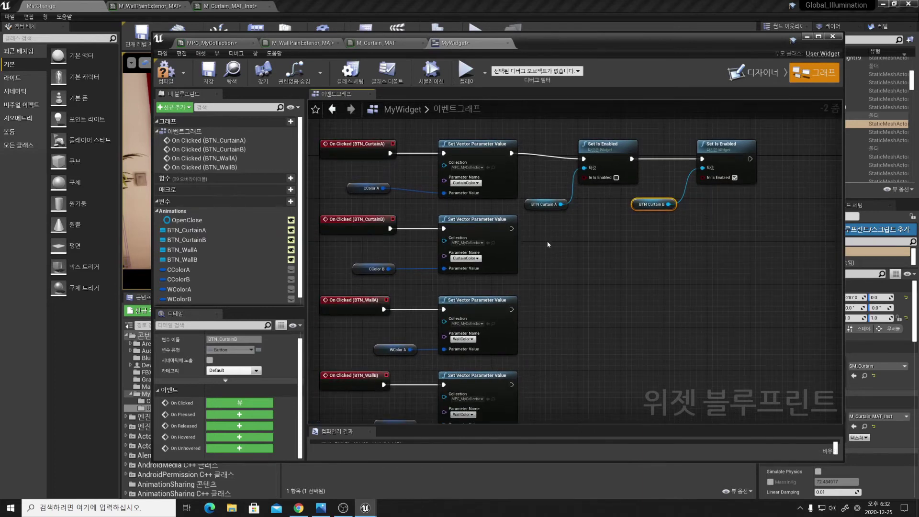
right_click_drag(548, 244, 503, 242)
left_click_drag(554, 219, 665, 143)
key("ctrl+c")
key("ctrl+v")
left_click_drag(605, 282, 553, 220)
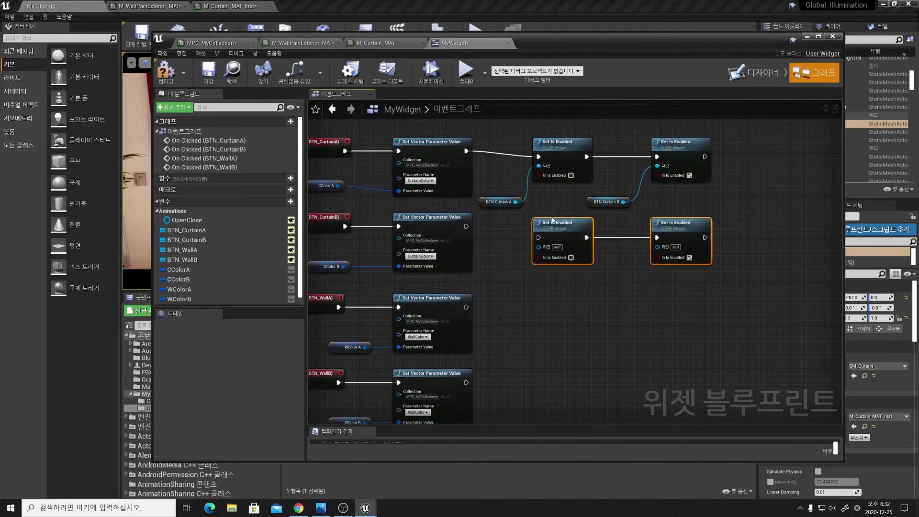
left_click_drag(431, 217, 539, 237)
left_click_drag(515, 201, 538, 246)
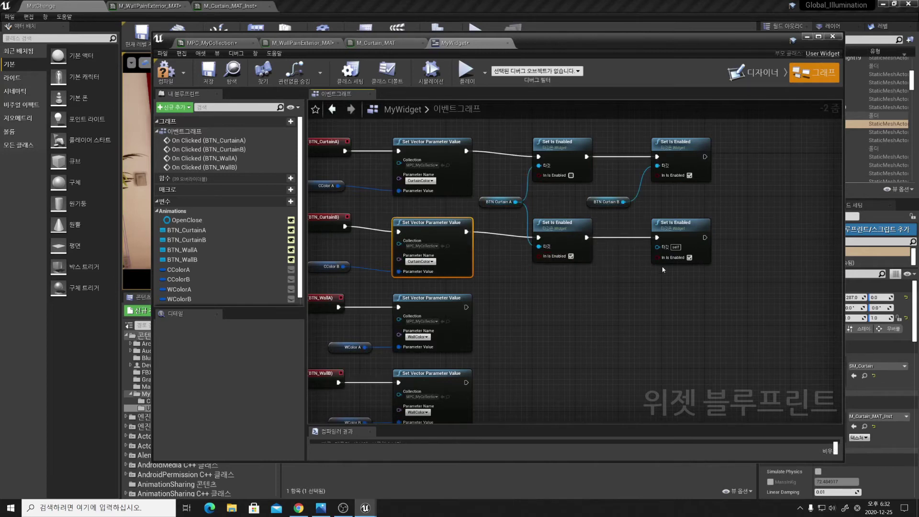
left_click_drag(624, 202, 657, 247)
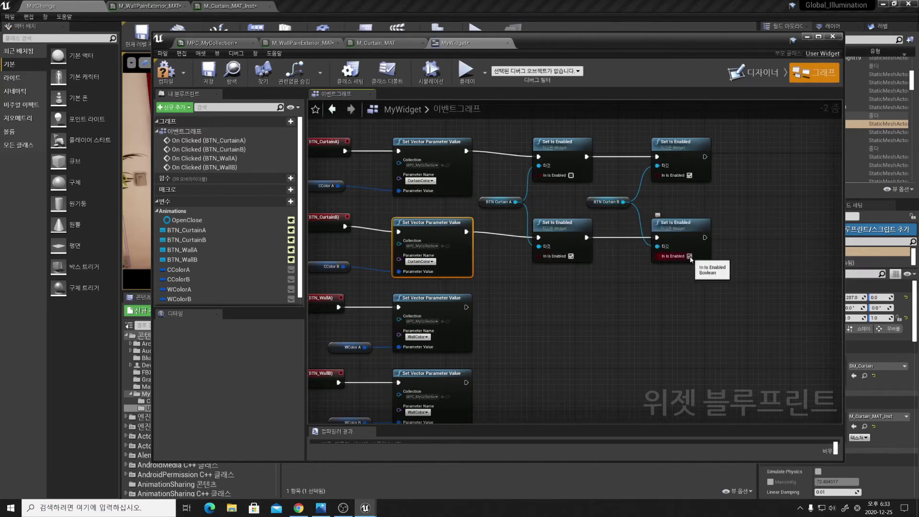
left_click(690, 257)
left_click(762, 72)
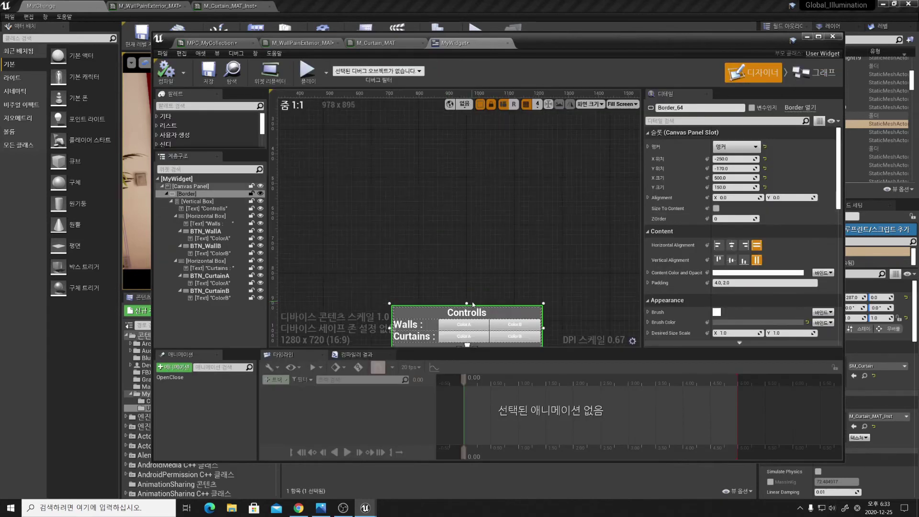
Filter Details by 'ena' and inspect BTN_CurtainA, the Canvas Panel and the Border
left_click(700, 121)
type("ena")
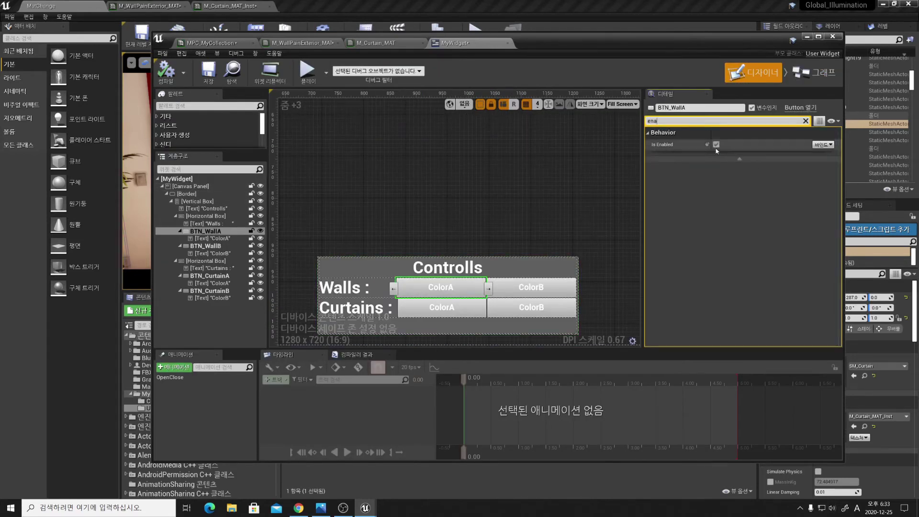
left_click(210, 275)
left_click(187, 193)
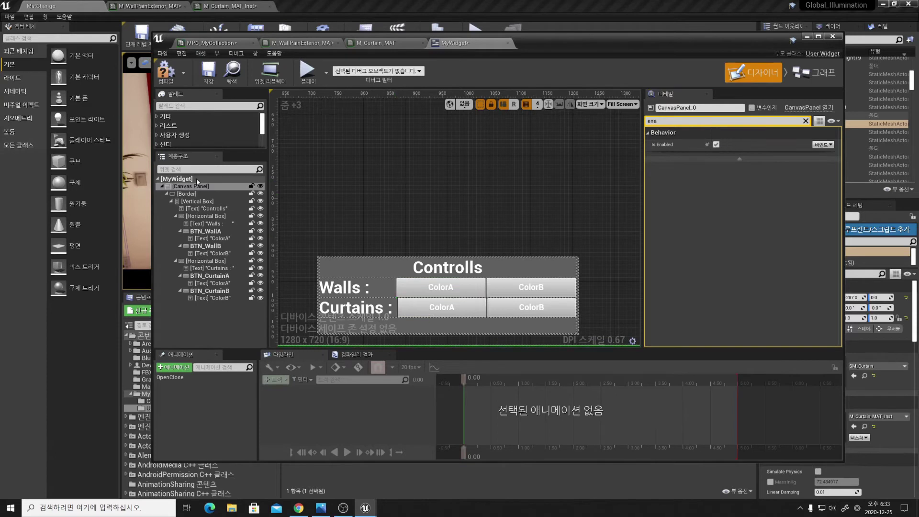
left_click(170, 377)
scroll(534, 253, "down", 3)
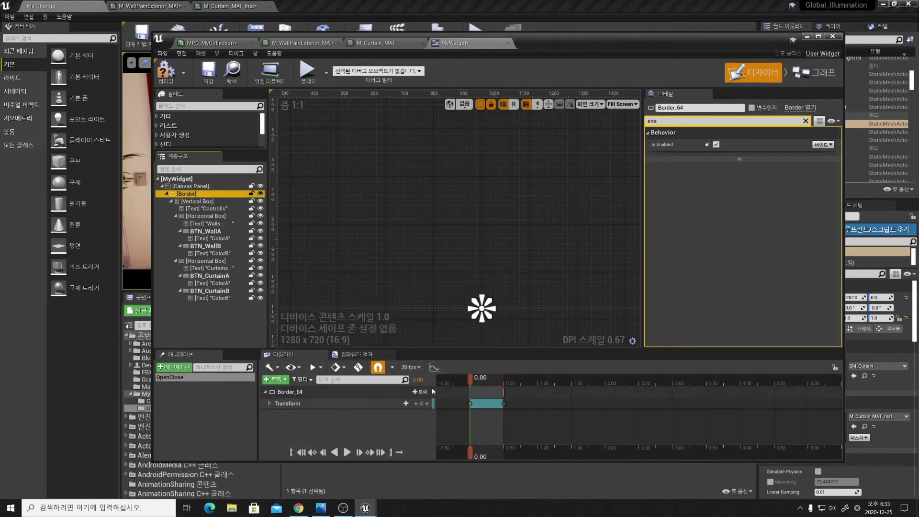
left_click(192, 195)
Set the Border's Render Transform Scale Y to 0, save, and return to the Graph
left_click(806, 121)
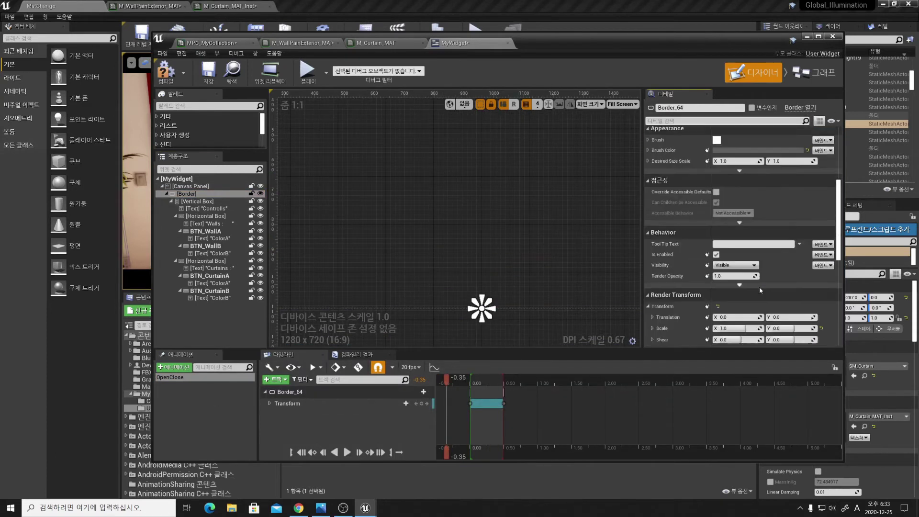
scroll(760, 286, "down", 3)
left_click(793, 242)
type("0")
key("Return")
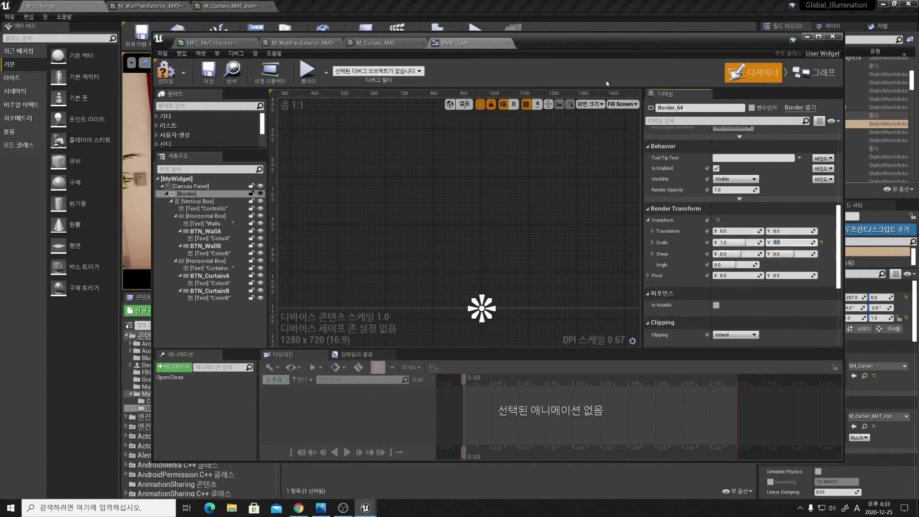
key("ctrl+s")
left_click(814, 72)
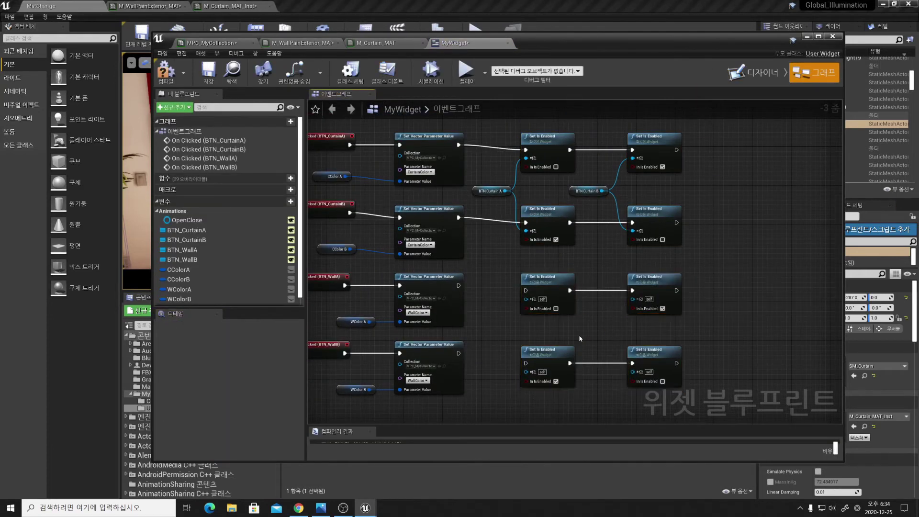
Target BTN_WallA and BTN_WallB from the wall-click Set Is Enabled nodes, then save
left_click_drag(189, 249, 482, 296, "ctrl")
mouse_move(189, 260)
left_mouse_down("ctrl")
mouse_move(608, 306)
mouse_move(600, 294)
left_mouse_up("ctrl")
mouse_move(499, 295)
left_mouse_down()
mouse_move(526, 253)
mouse_move(526, 348)
left_mouse_up()
left_click_drag(440, 236, 526, 243)
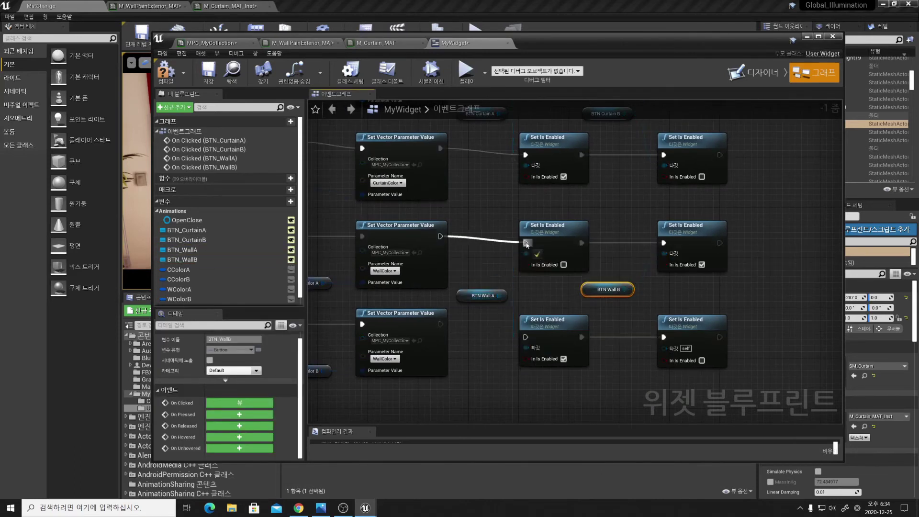
left_click_drag(440, 325, 526, 337)
left_click_drag(625, 289, 665, 348)
right_click_drag(785, 307, 730, 298)
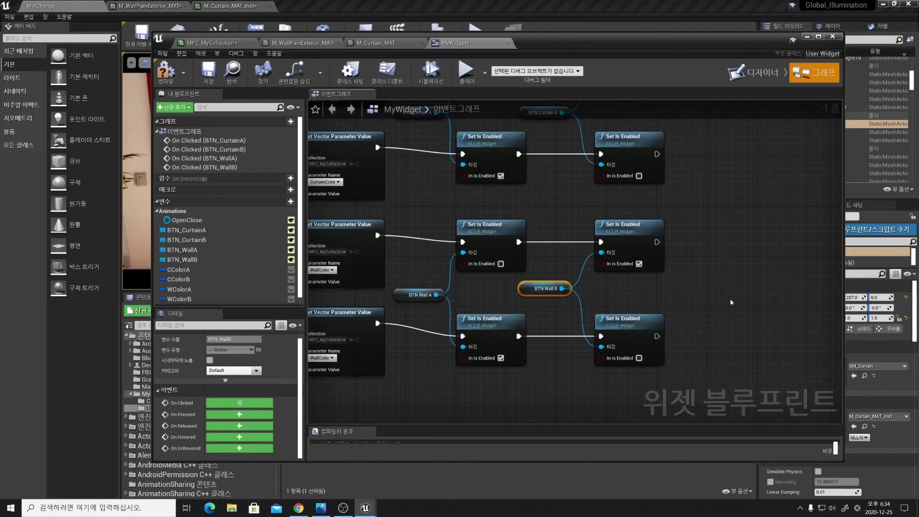
scroll(731, 298, "down", 1)
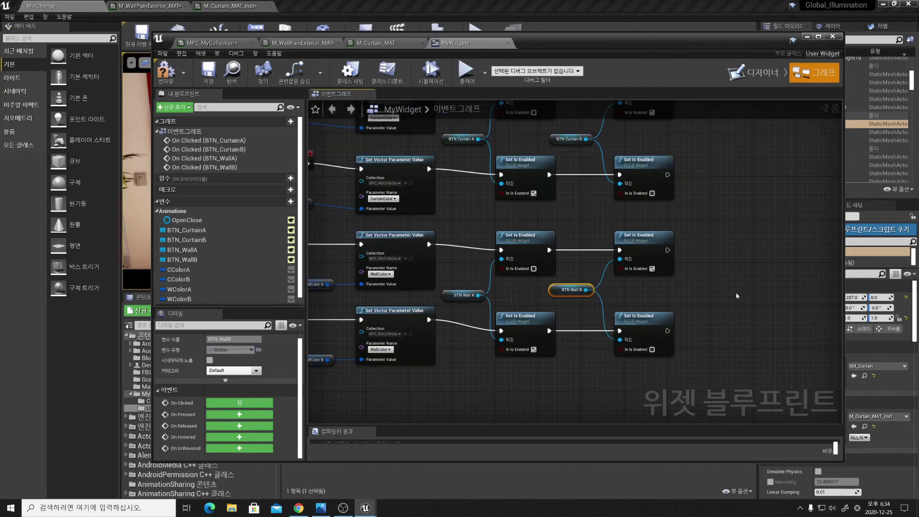
key("ctrl+s")
Check the parameter collection and curtain material tabs, then go to the character blueprint's folder
scroll(668, 256, "down", 2)
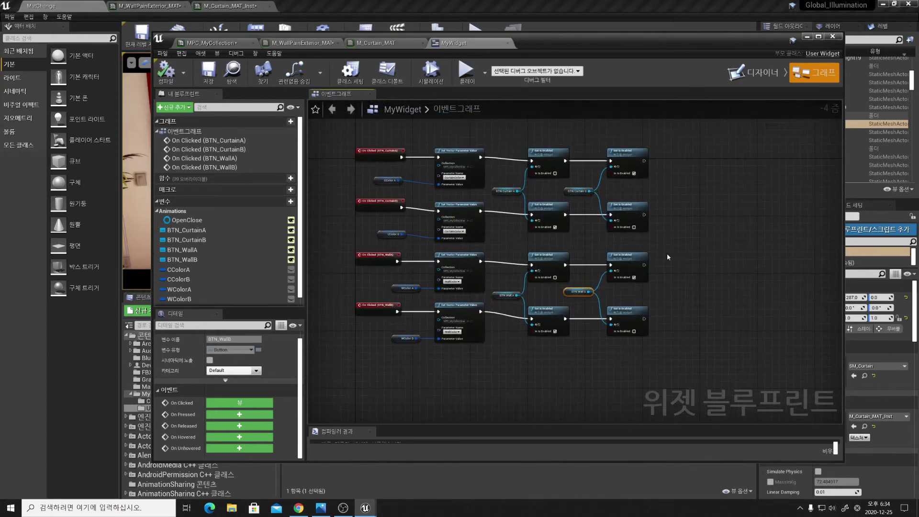
left_click(206, 43)
left_click(376, 43)
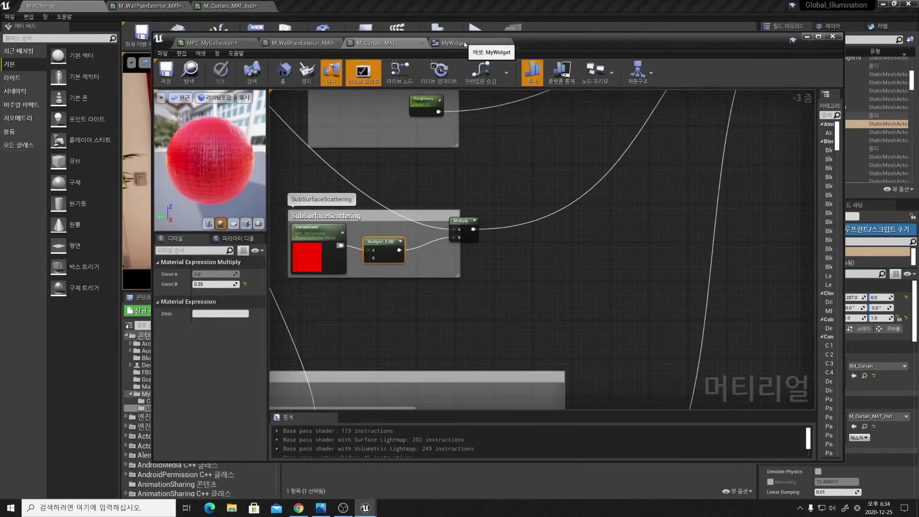
left_click(454, 43)
left_click(807, 37)
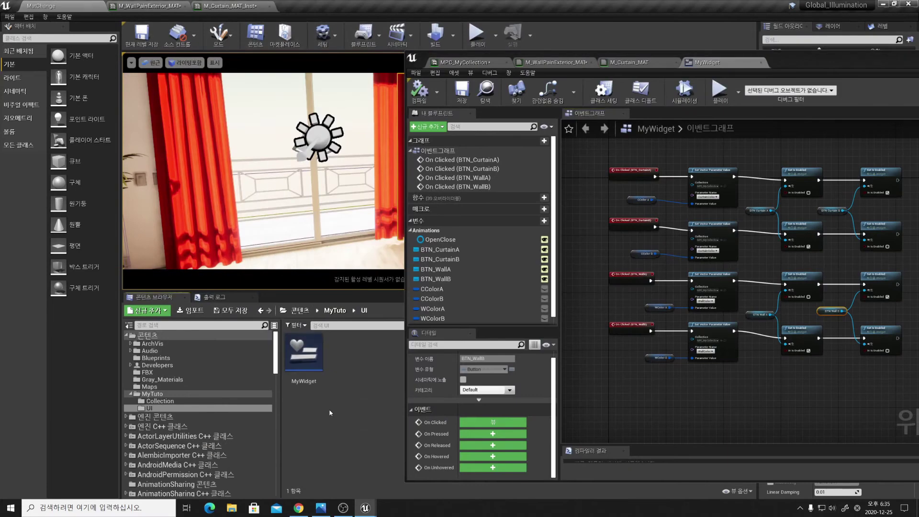
left_click(148, 335)
Open FPS_Character and add a Space Bar key event feeding a Flip Flop node
double_click(304, 356)
scroll(296, 214, "up", 1)
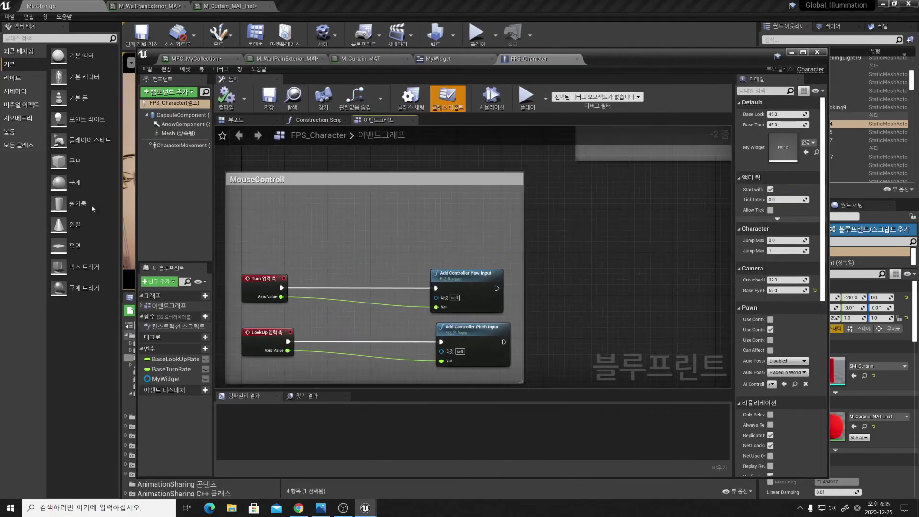
right_click(295, 213)
type("space")
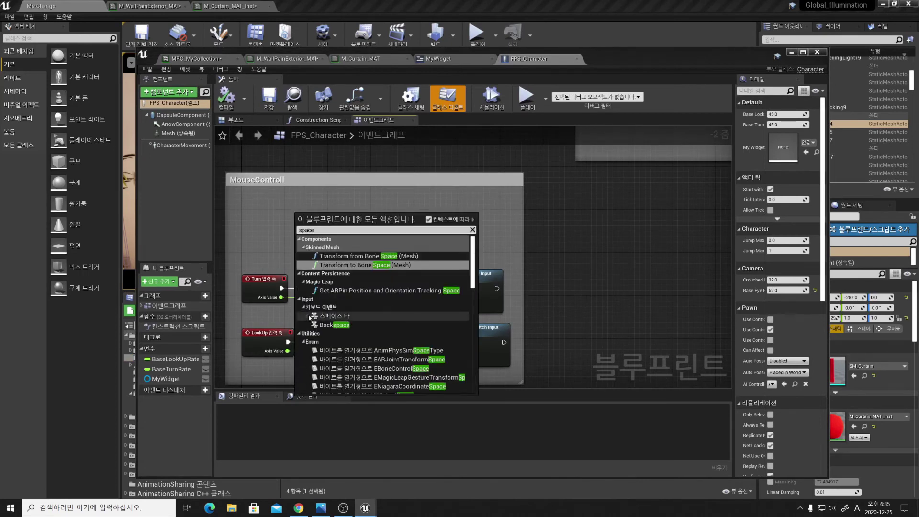
left_click(306, 317)
left_click_drag(280, 207, 323, 207)
type("flip")
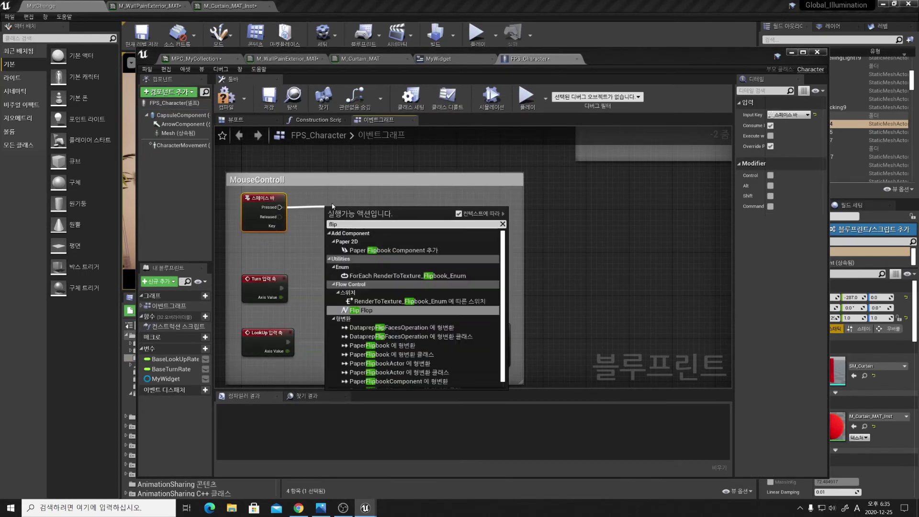
key("Return")
Insert a Branch node after both the Turn and LookUp input events
scroll(504, 196, "up", 1)
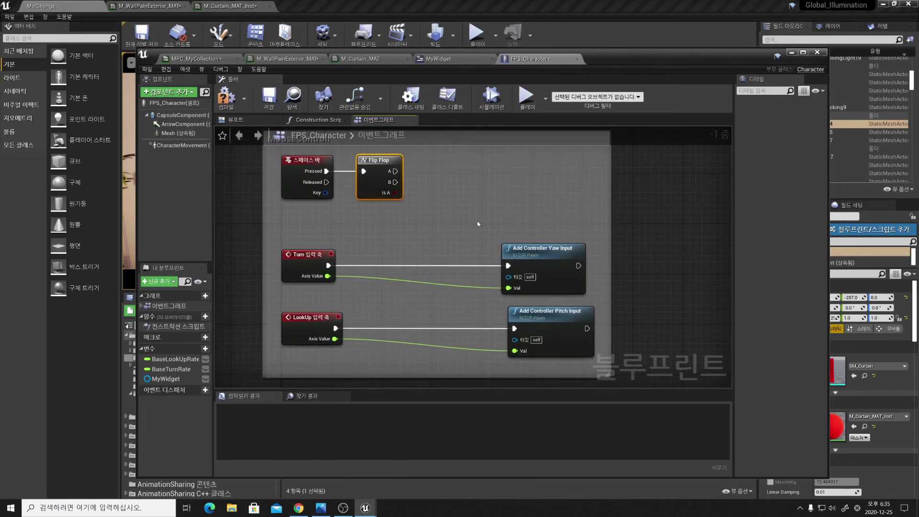
left_click_drag(329, 265, 442, 253)
type("branch")
key("Return")
left_click_drag(336, 329, 411, 319)
type("branch")
key("Return")
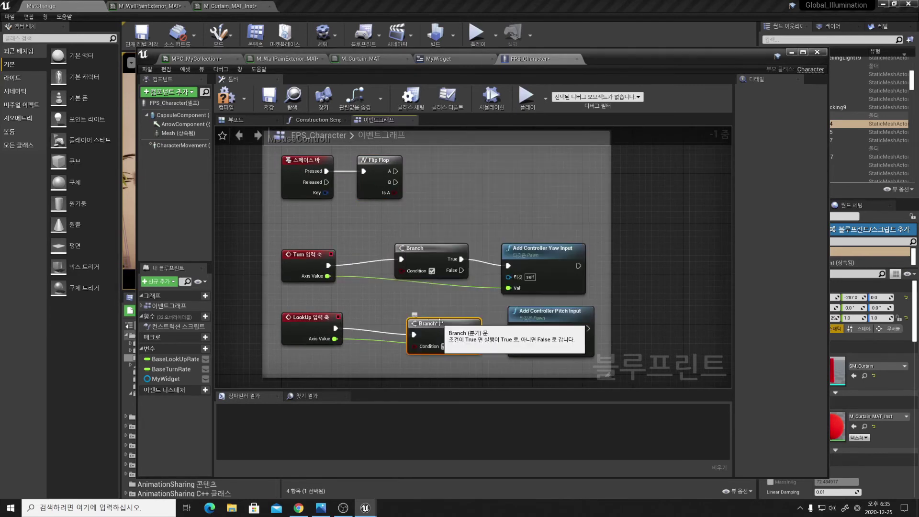
Create a new Boolean variable and delete the Flip Flop from the Space Bar event
left_click(205, 337)
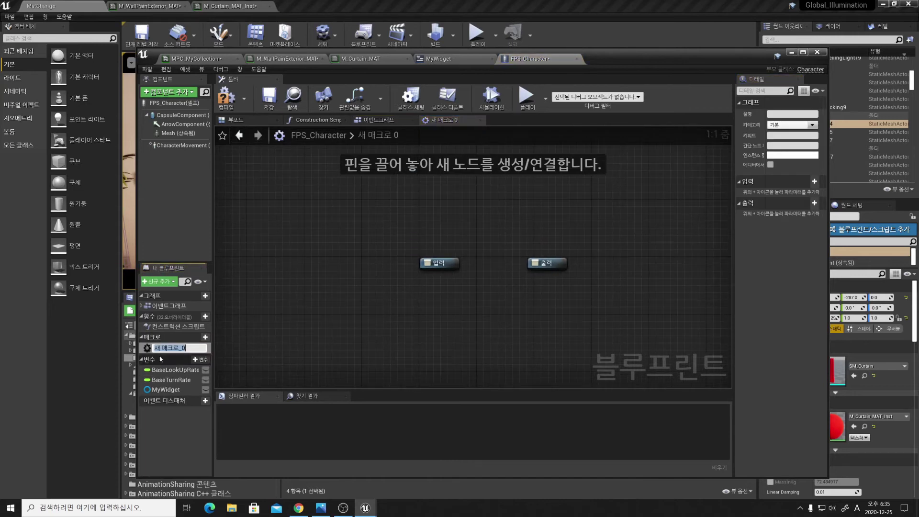
key("ctrl+z")
right_click(161, 348)
left_click(195, 402)
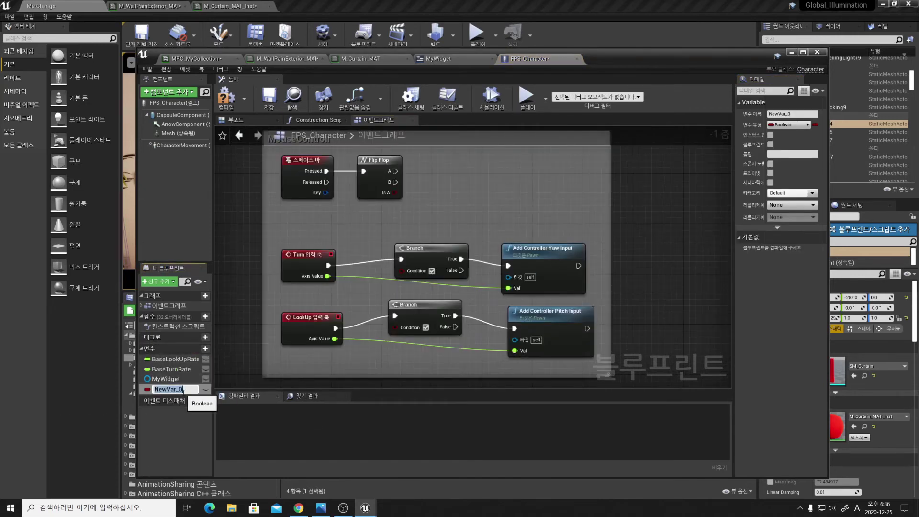
left_click(376, 162)
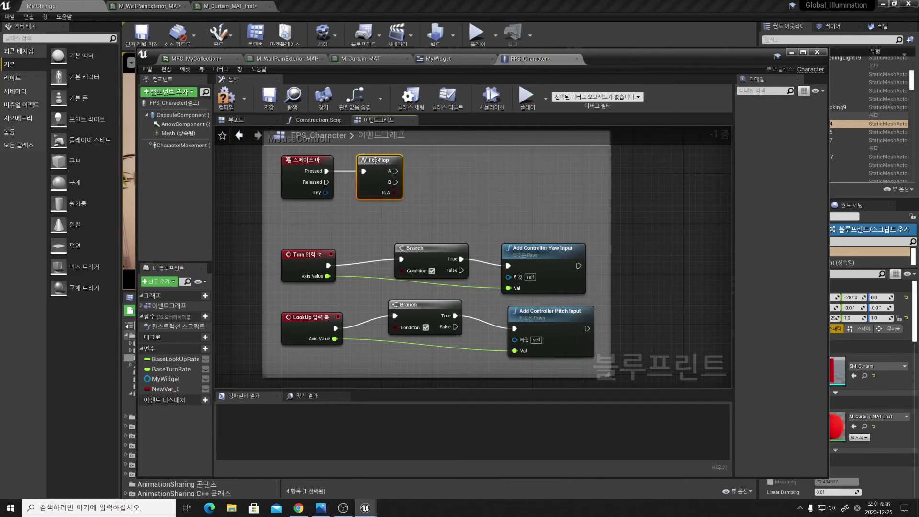
key("Delete")
left_click_drag(326, 171, 325, 174)
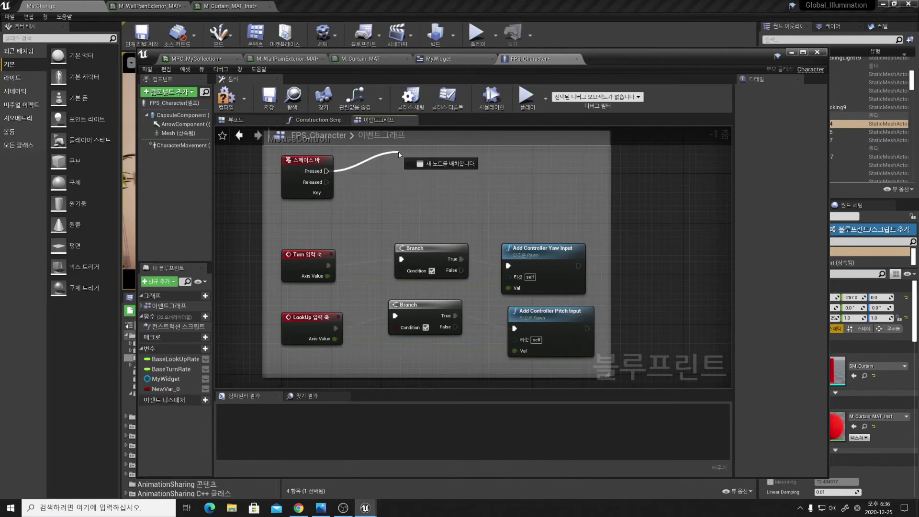
left_click_drag(399, 154, 399, 154)
key("Escape")
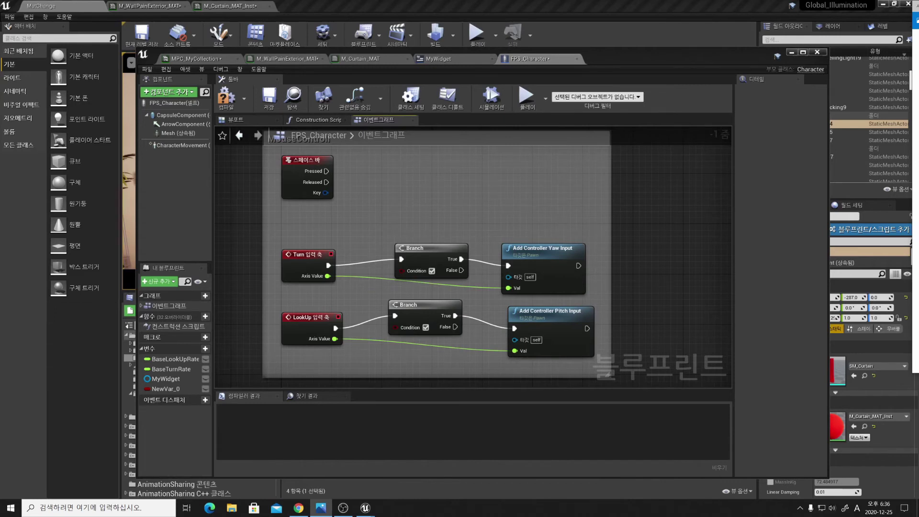
left_click_drag(328, 182, 383, 158)
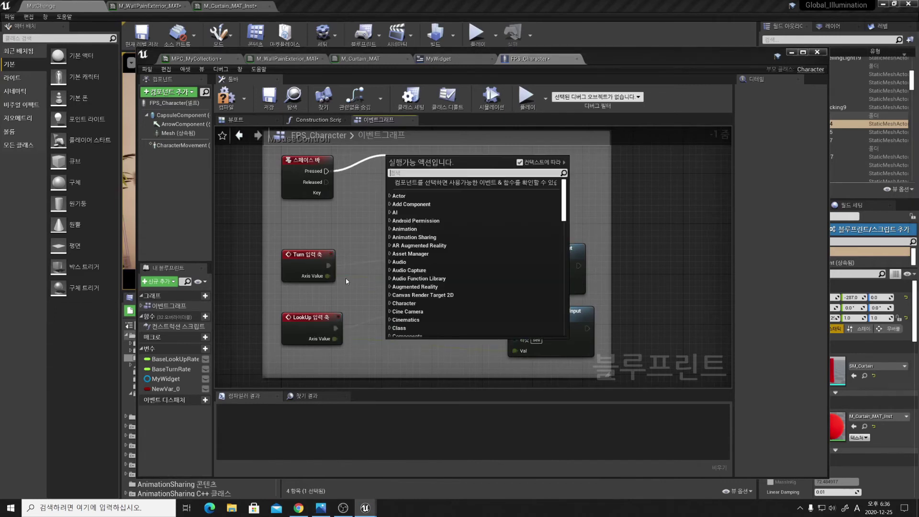
left_click(218, 344)
Set Camera Move from Space press/release and feed it into both Branch conditions
left_click(173, 389)
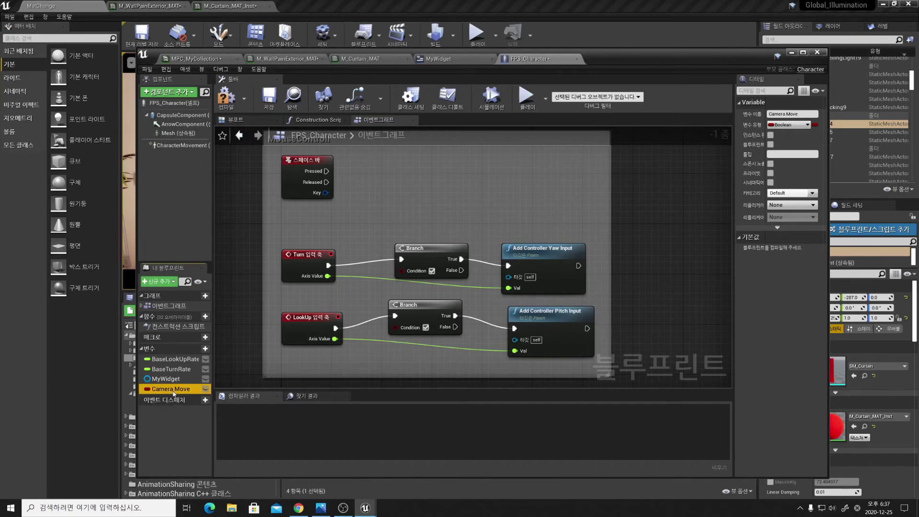
mouse_move(173, 389)
left_mouse_down("alt")
mouse_move(431, 180)
mouse_move(412, 214)
left_mouse_up("alt")
left_click_drag(431, 169, 431, 149)
mouse_move(327, 171)
left_mouse_down()
mouse_move(401, 152)
mouse_move(433, 193)
left_mouse_up()
right_click_drag(235, 358, 251, 311)
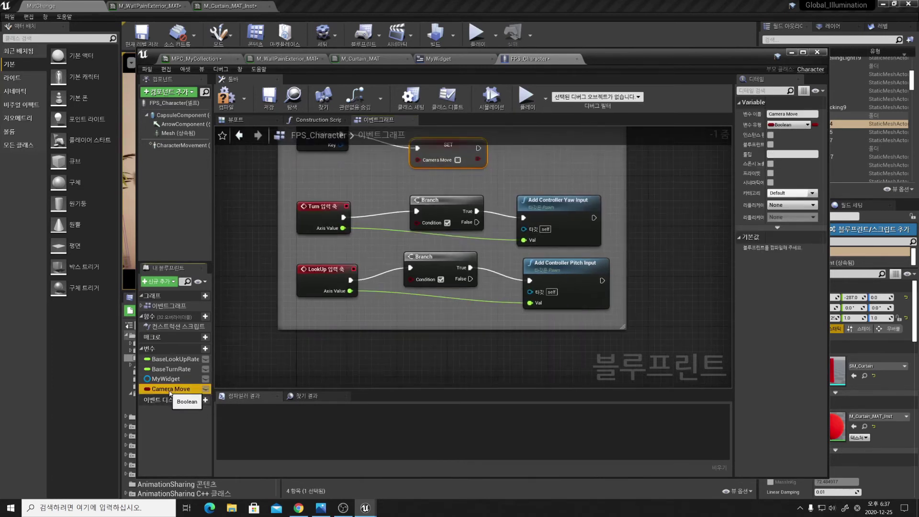
left_click_drag(170, 389, 365, 221)
mouse_move(173, 389)
left_mouse_down()
mouse_move(410, 278)
mouse_move(369, 311)
left_mouse_up()
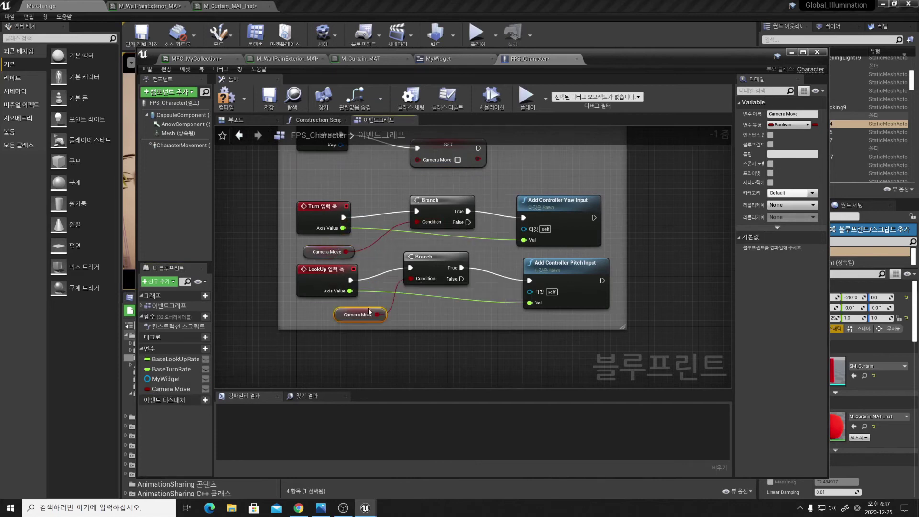
left_click_drag(315, 252, 353, 239)
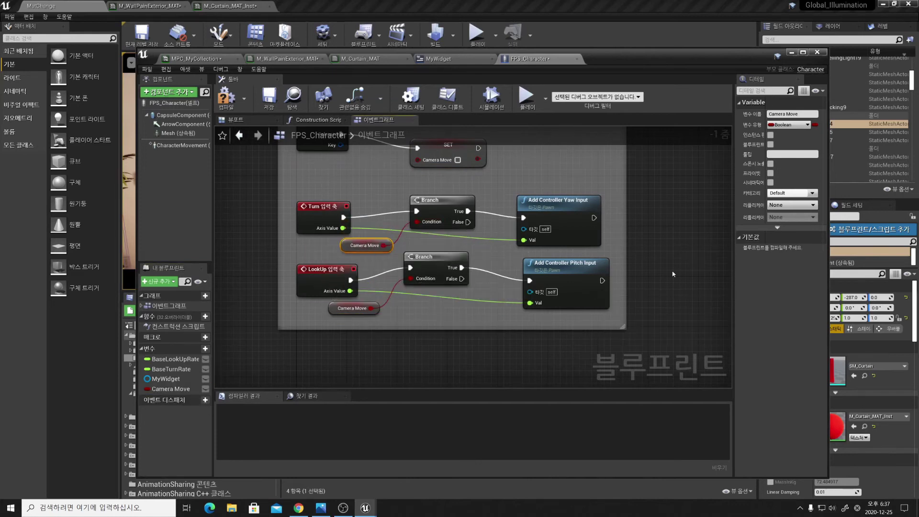
scroll(672, 274, "down", 1)
right_click_drag(672, 274, 564, 331)
Compile FPS_Character and play-test the Space Bar camera-move toggle
left_click(227, 96)
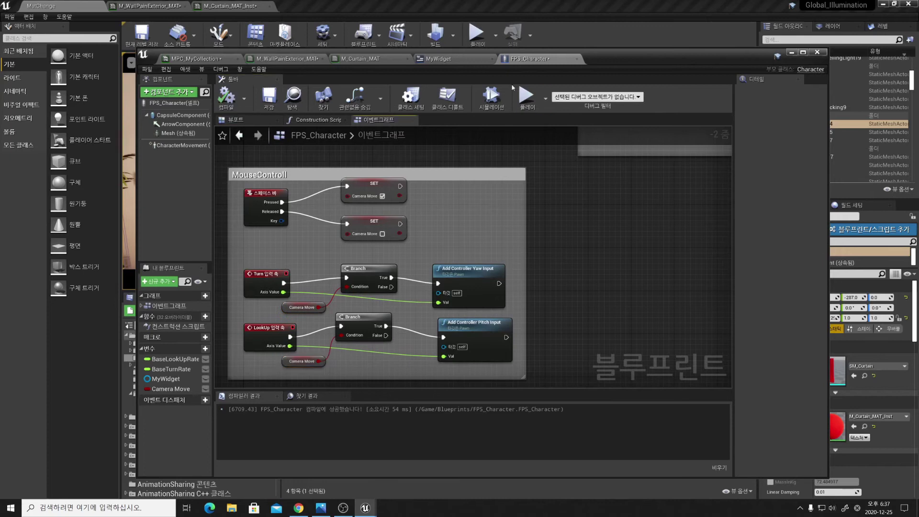
left_click(525, 89)
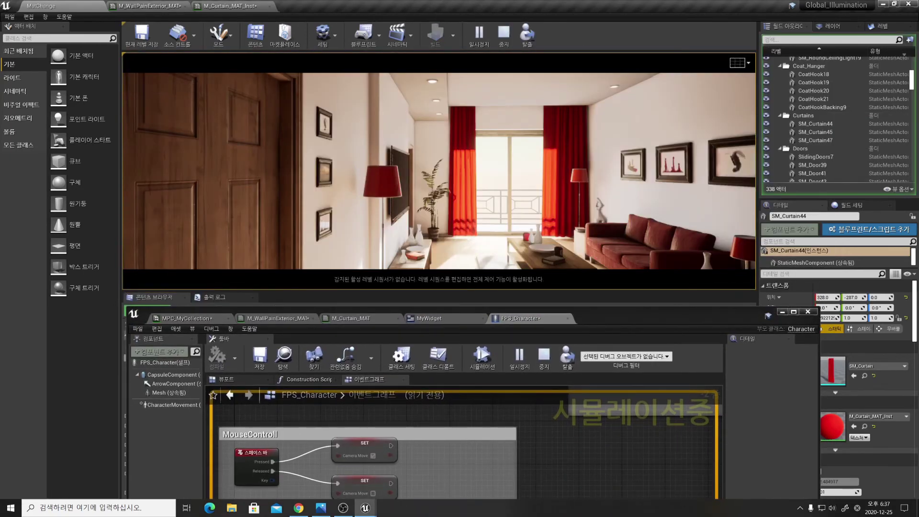
key("F8")
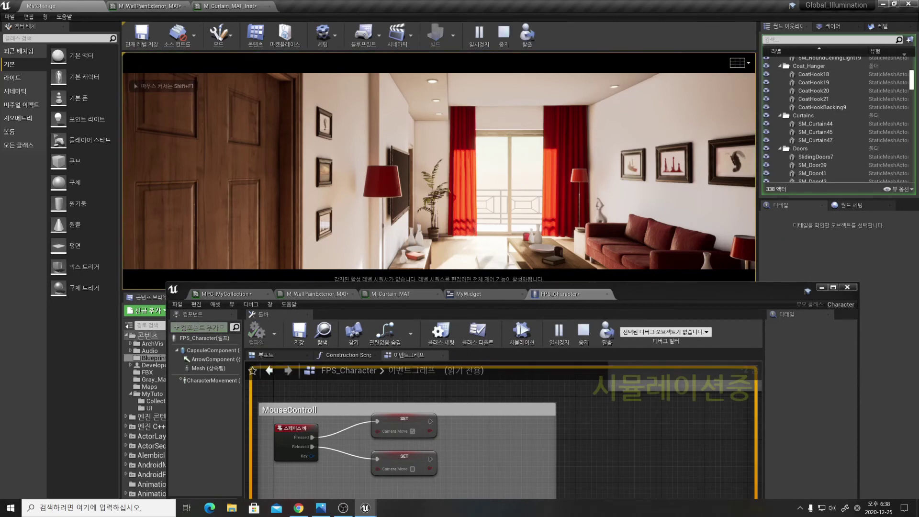
key("Escape")
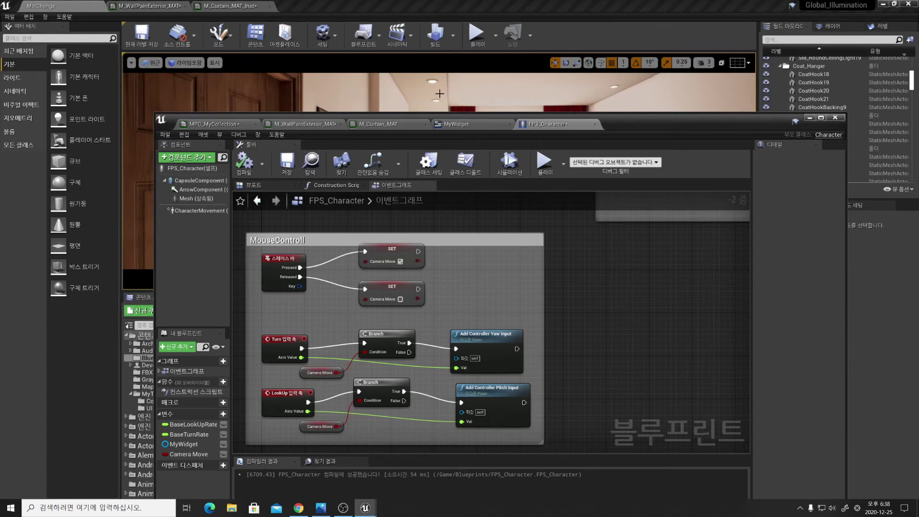
Replace the Space Bar event with a Right Mouse Button event wired to the Camera Move setters, then play-test it
left_click(282, 268)
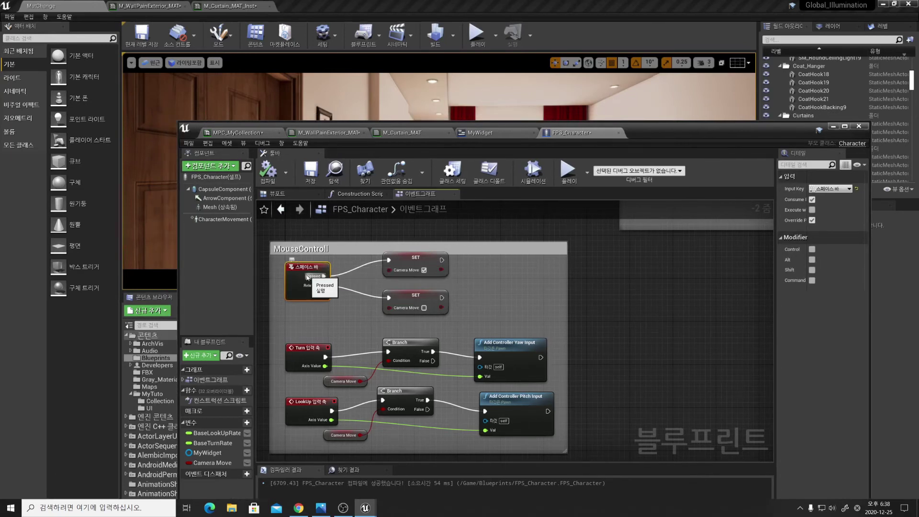
key("Delete")
right_click(309, 287)
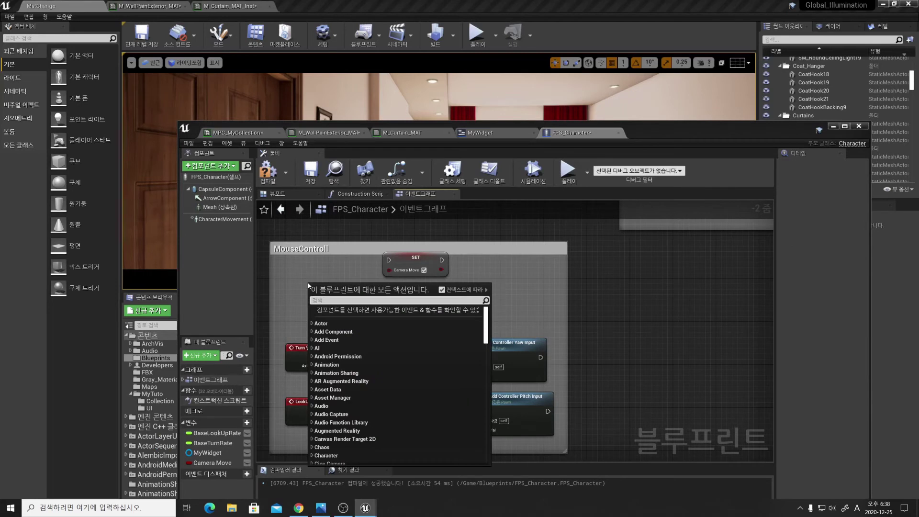
type("마우스")
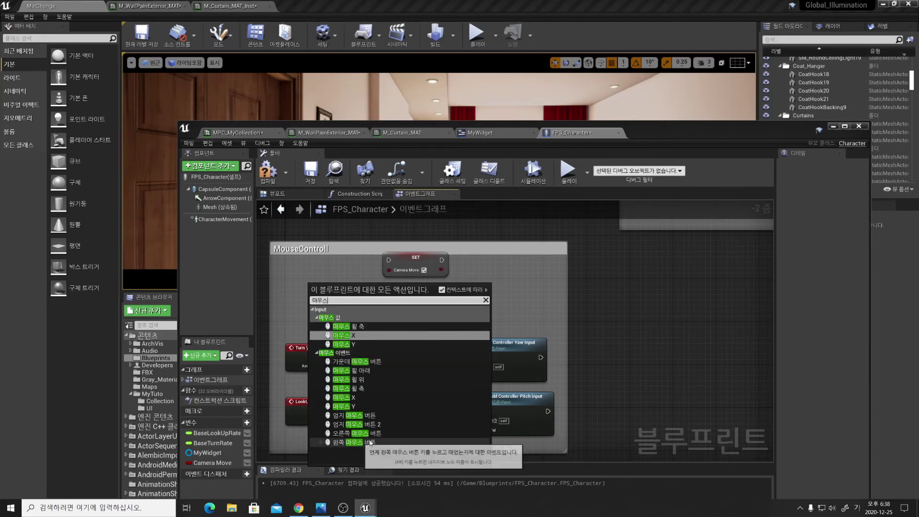
left_click(357, 433)
mouse_move(343, 265)
left_mouse_down()
mouse_move(388, 260)
mouse_move(377, 297)
left_mouse_up()
left_click(568, 169)
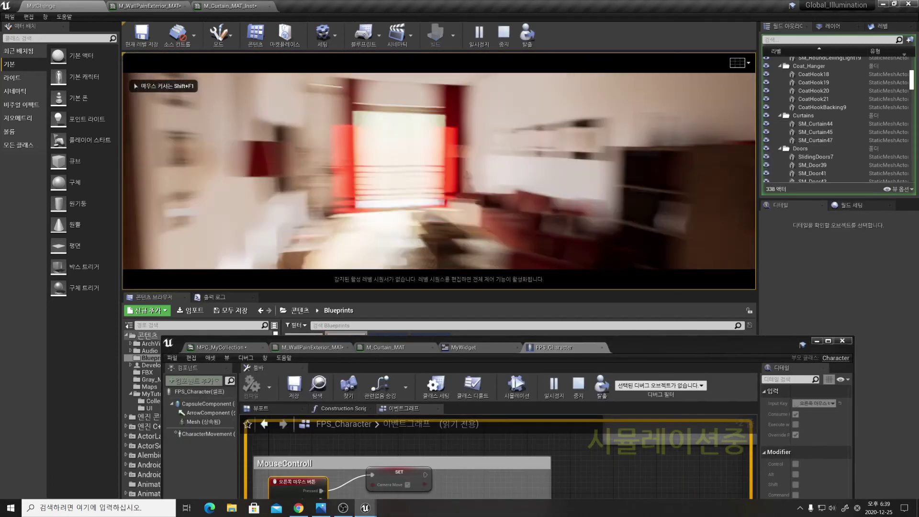
key("Escape")
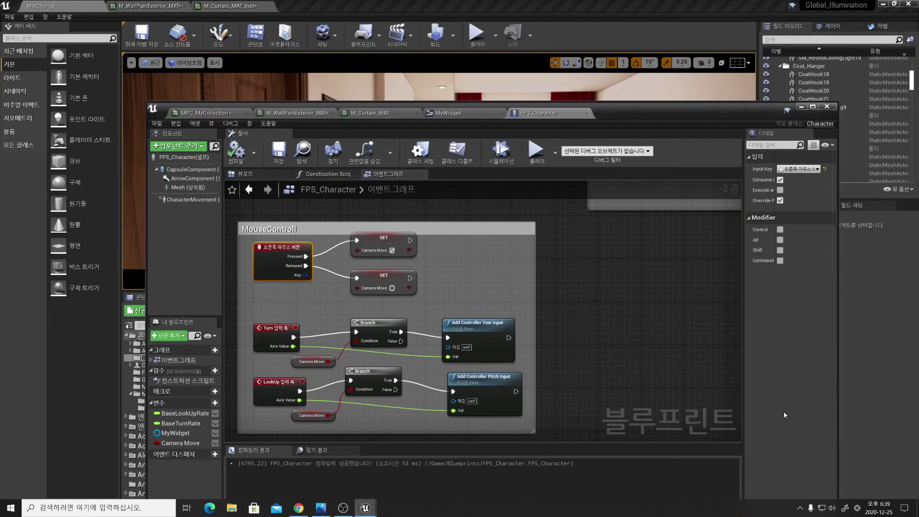
Add an Event BeginPlay node to the FPS_Character graph, discarding a stray custom event
right_click(502, 255)
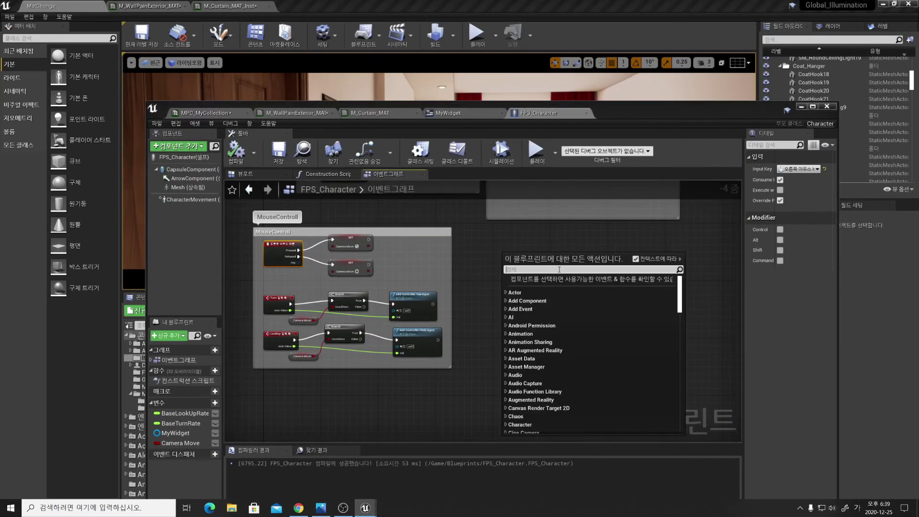
left_click(520, 309)
scroll(589, 359, "down", 3)
left_click(537, 406)
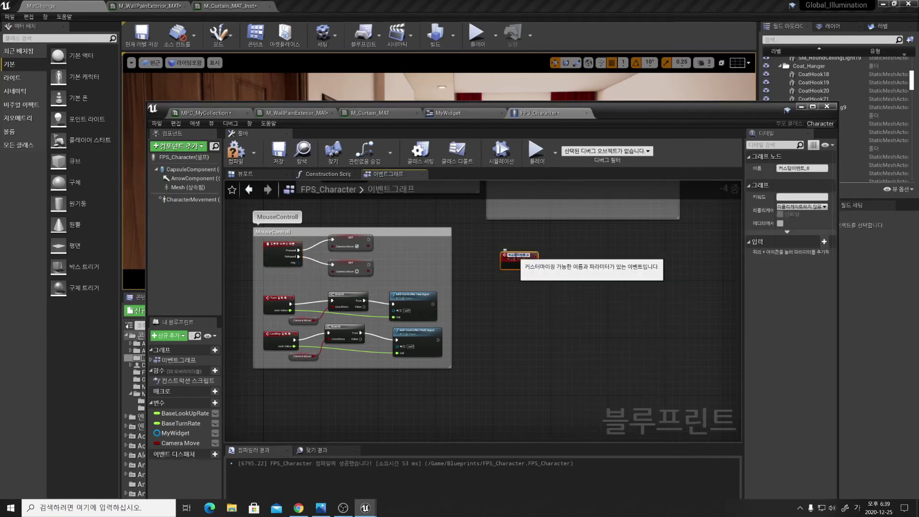
key("Delete")
right_click(511, 257)
left_click(531, 370)
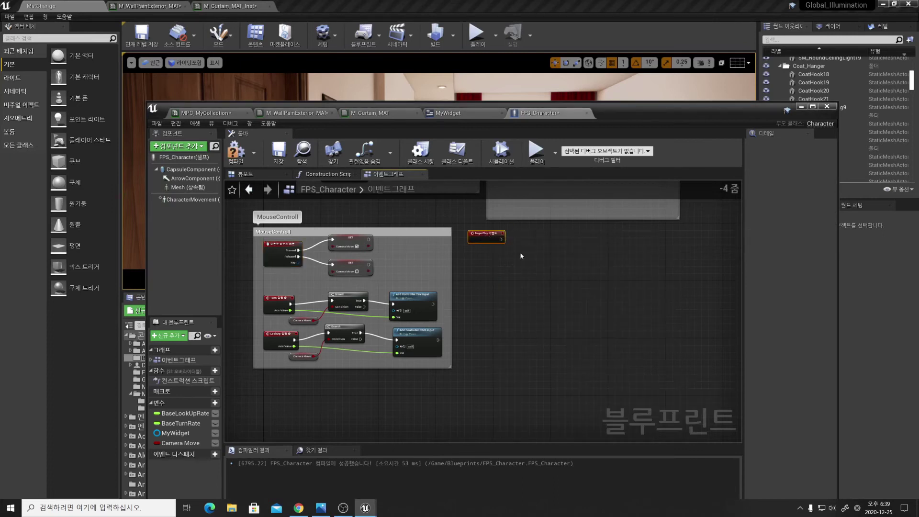
scroll(521, 256, "up", 4)
Add a Create Widget node after BeginPlay and promote its Return Value to a My Widget variable
left_click_drag(455, 249, 532, 239)
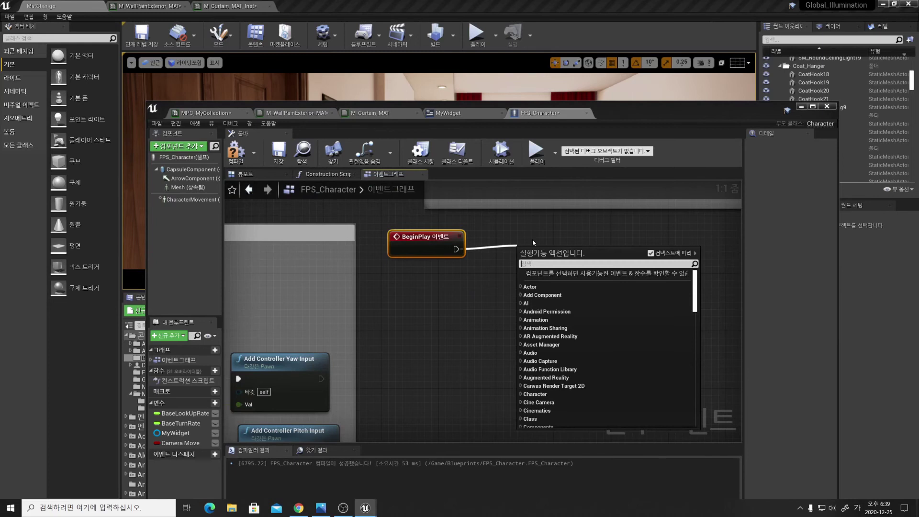
type("widget")
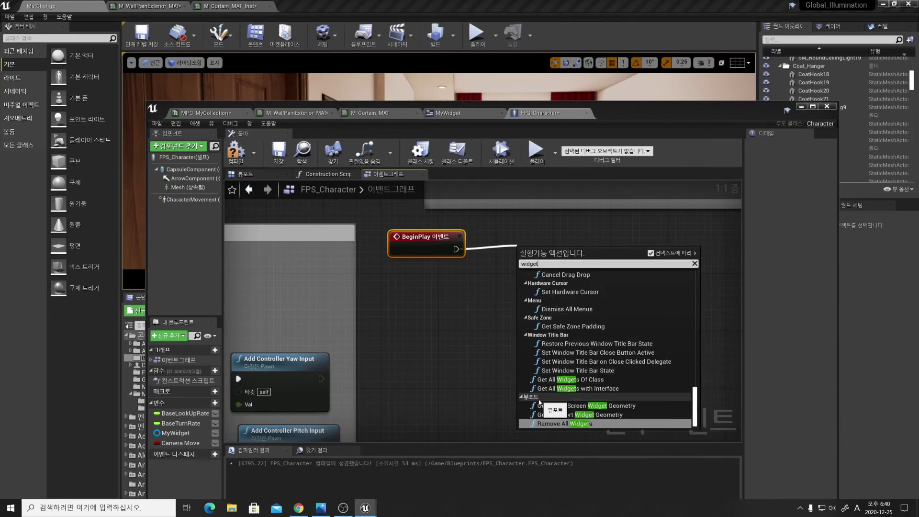
type(" 생성")
left_click(544, 311)
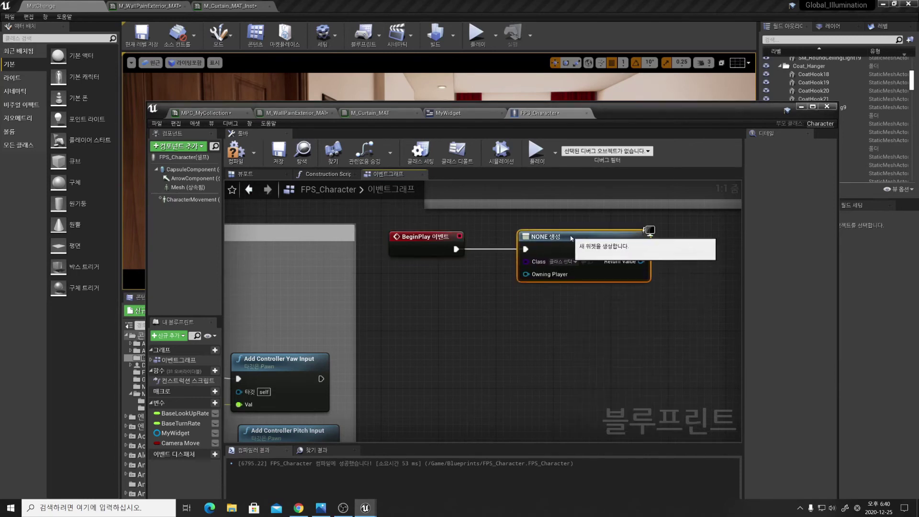
scroll(618, 415, "down", 2)
left_click_drag(590, 276, 592, 271)
left_click(622, 299)
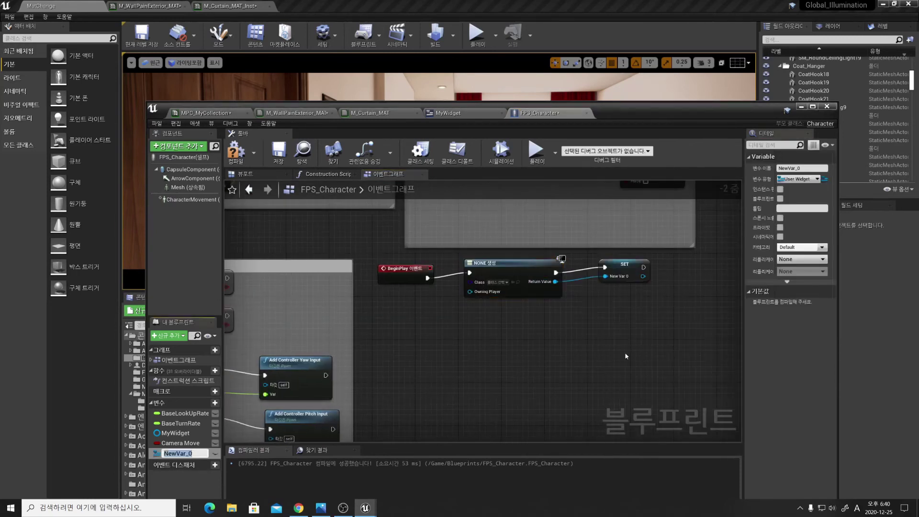
right_click_drag(618, 280, 547, 256)
type("My")
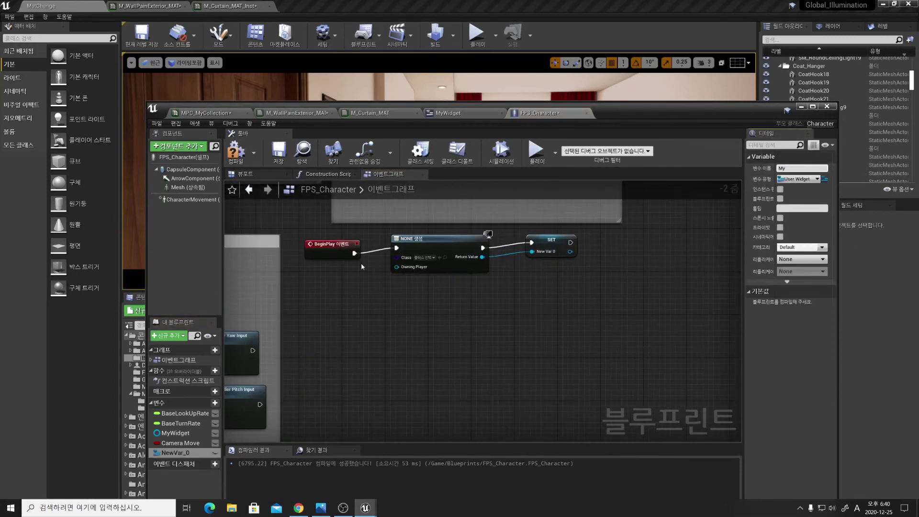
type("Widget")
key("Return")
Add an Add to Viewport node for My Widget beside the SET node, removing the leftover getter
scroll(600, 367, "down", 1)
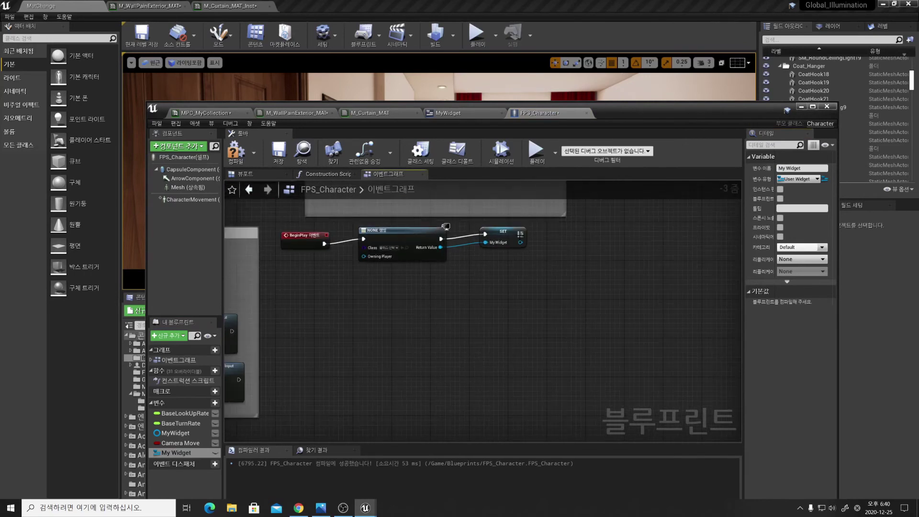
left_click_drag(520, 242, 535, 248)
type("add vi")
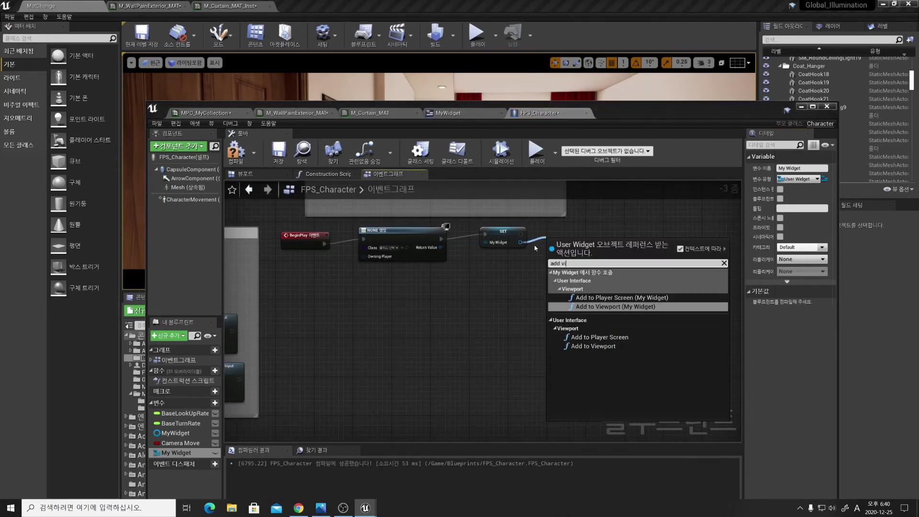
left_click(615, 307)
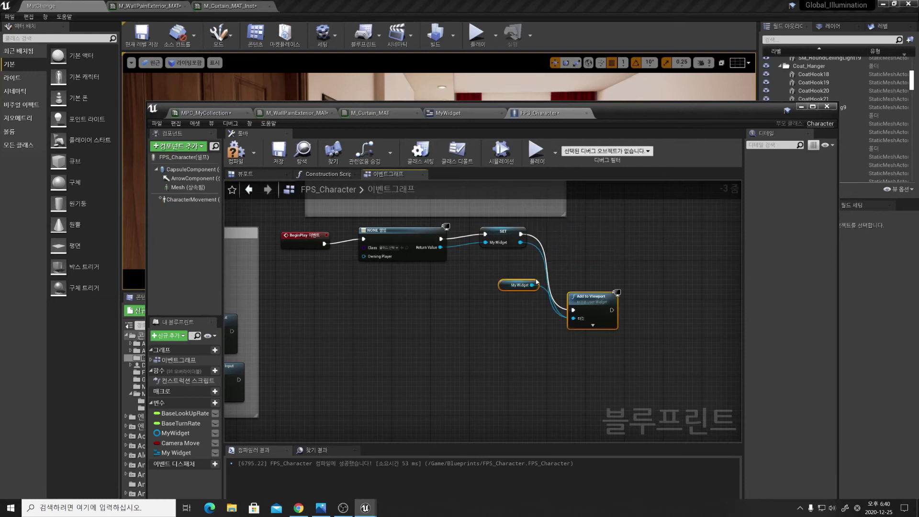
left_click_drag(591, 297, 581, 231)
left_click(520, 285)
key("Delete")
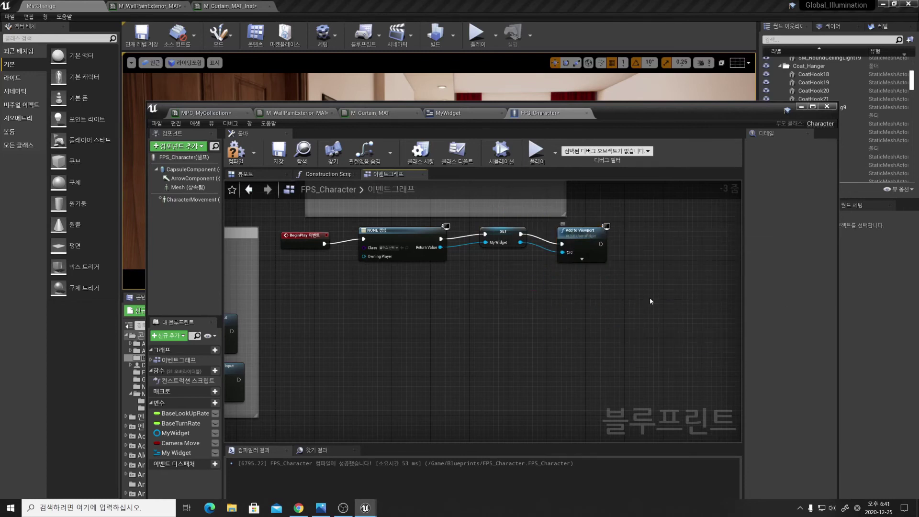
right_click_drag(623, 292, 599, 287)
Add Get Player Controller feeding a Set Show Mouse Cursor node
right_click(531, 277)
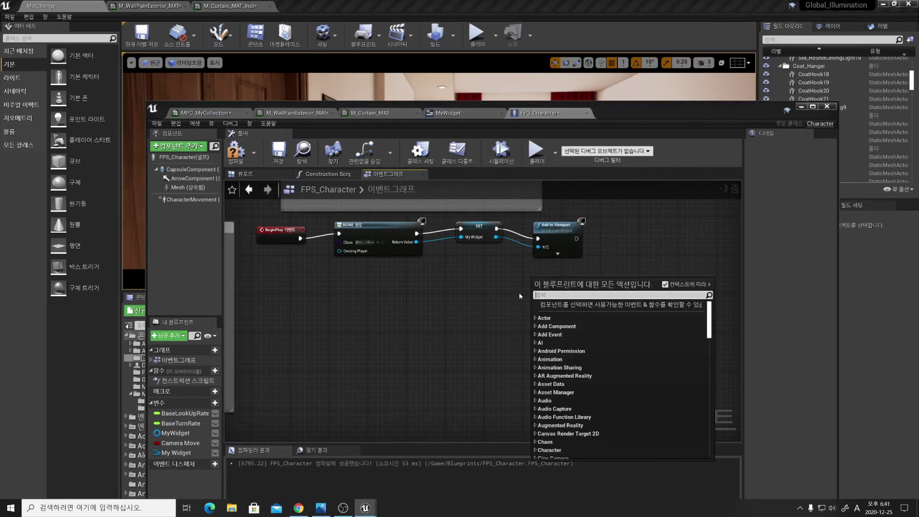
type("get player controller")
key("Return")
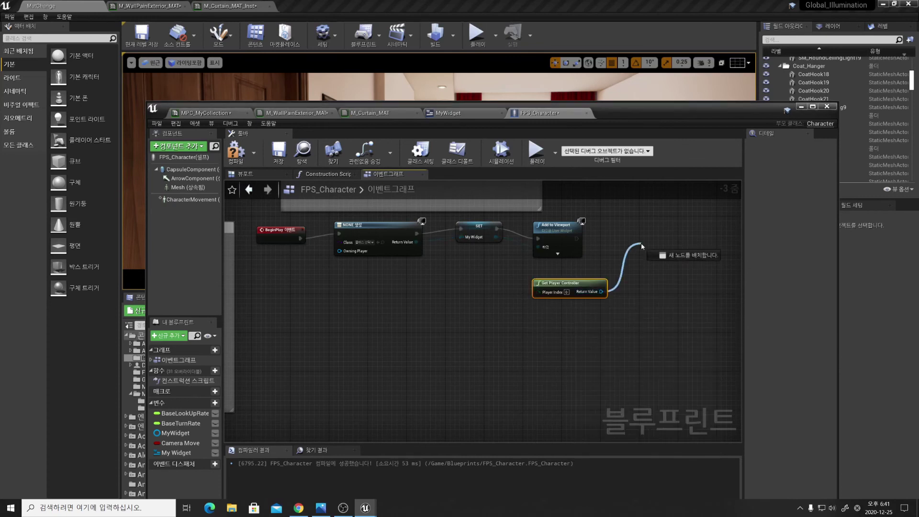
left_click_drag(601, 291, 641, 240)
type("show mouse cursor")
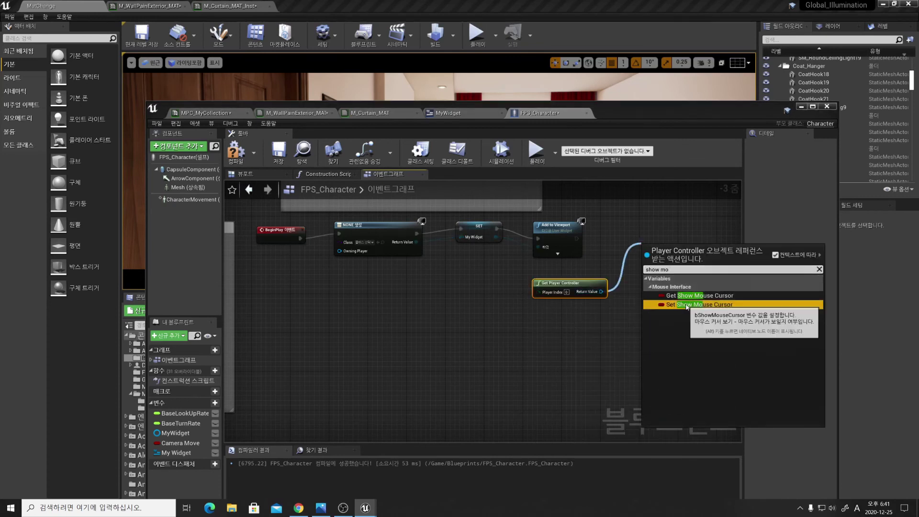
left_click(685, 304)
left_click(498, 349)
Play-test the level despite the Create Widget compile error, then stop
left_click(537, 151)
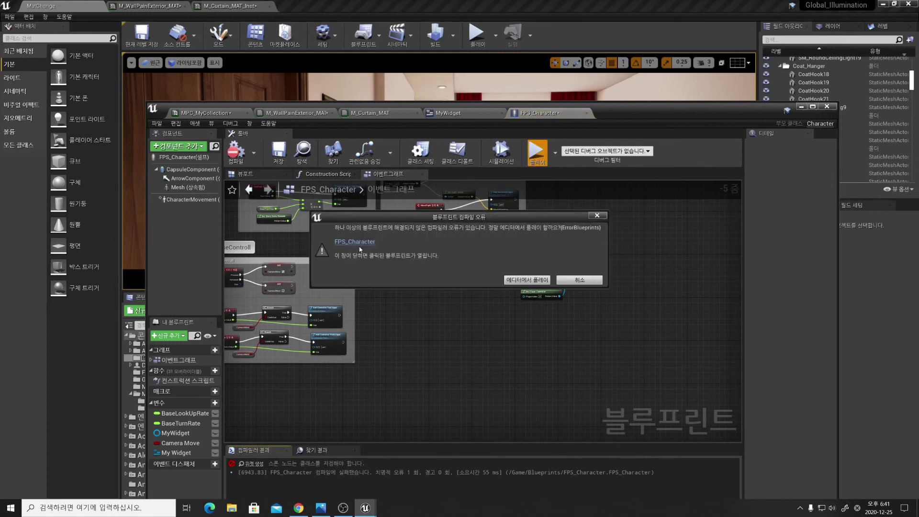
left_click(529, 280)
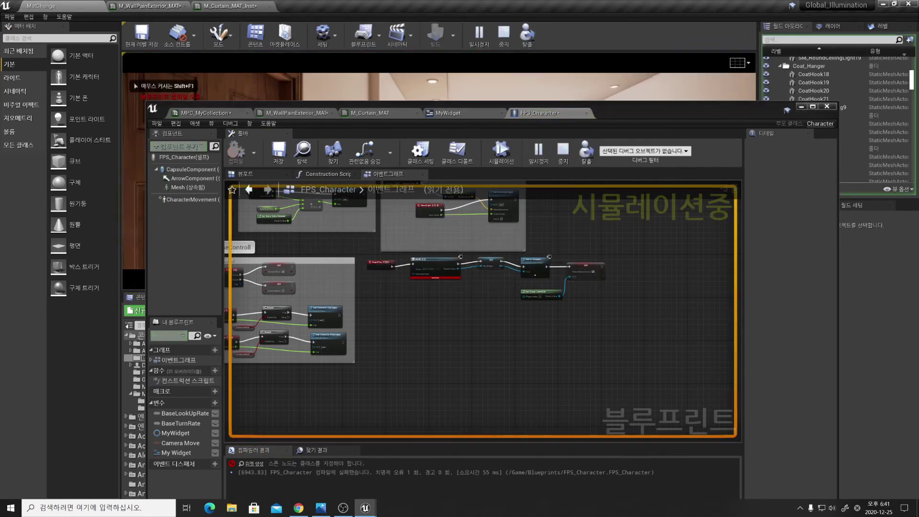
key("Escape")
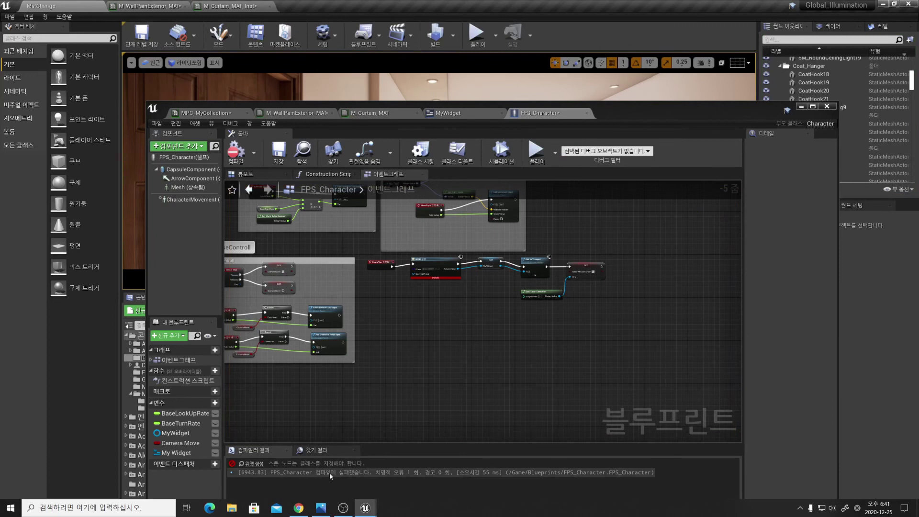
Set the Create Widget node's class to MyWidget and play-test again
left_click(253, 464)
left_click(461, 313)
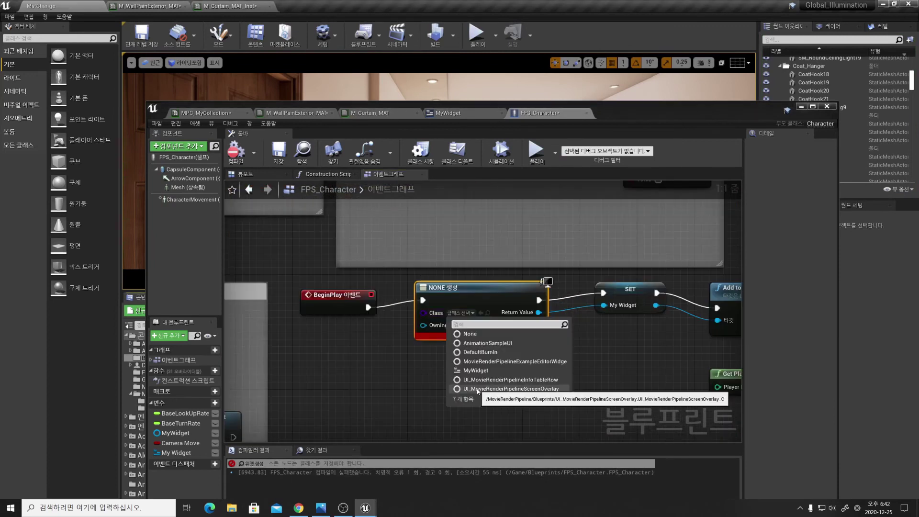
left_click(476, 371)
left_click(536, 151)
left_click_drag(634, 115, 635, 367)
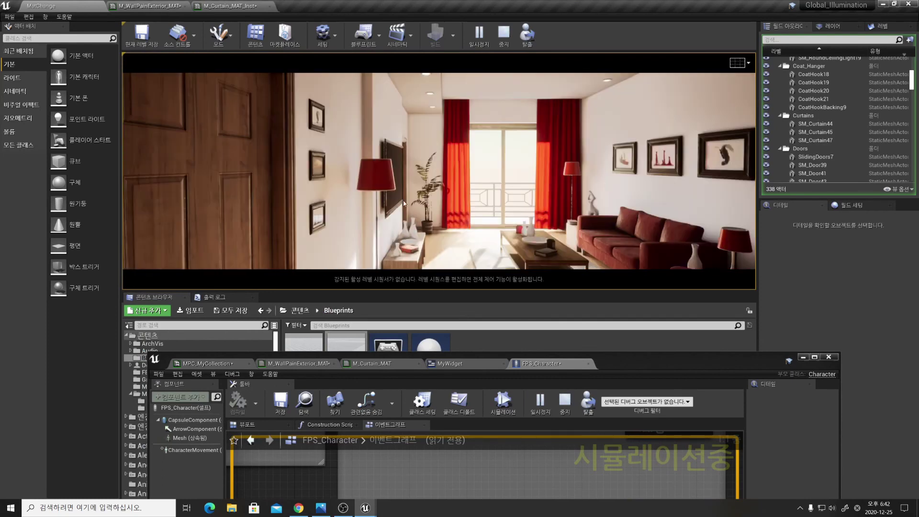
key("Escape")
scroll(404, 330, "down", 4)
right_click(404, 329)
Add a Space Bar input event whose Pressed output feeds a Flip Flop
type("spa")
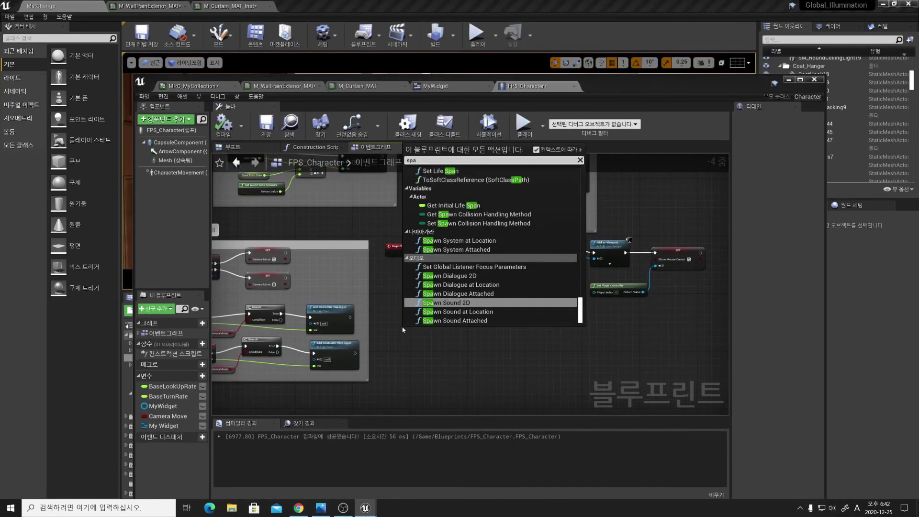
type("ce")
key("Return")
scroll(368, 251, "up", 1)
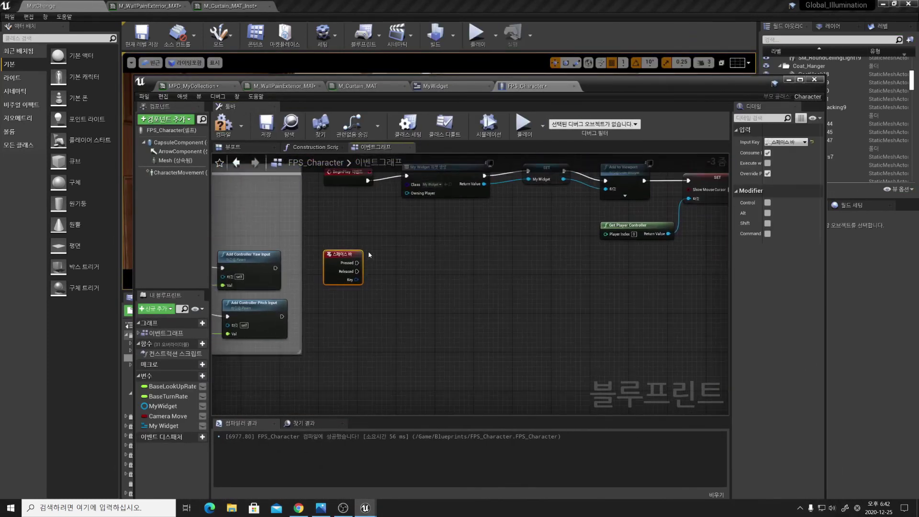
left_click_drag(357, 263, 421, 263)
type("flip")
key("Return")
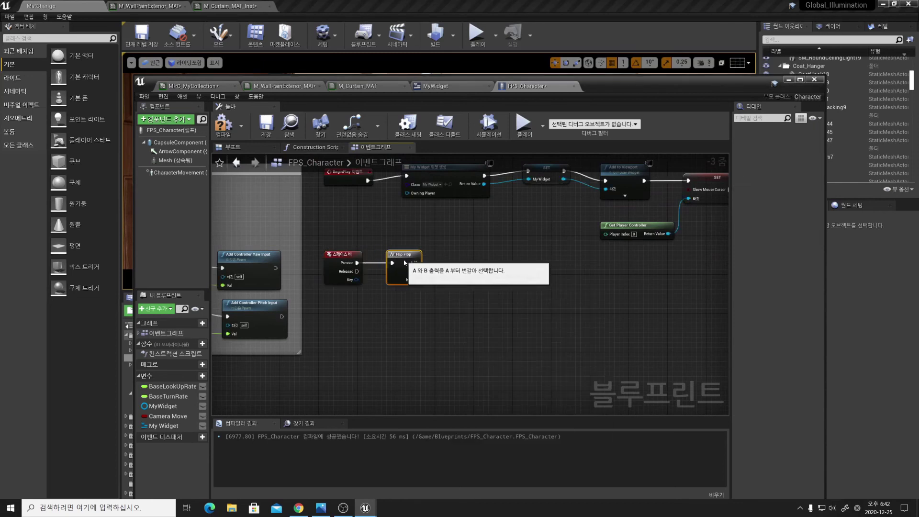
right_click_drag(405, 263, 377, 294)
Connect the Flip Flop's A output to a Play Animation node targeting My Widget
left_click_drag(457, 235, 455, 236)
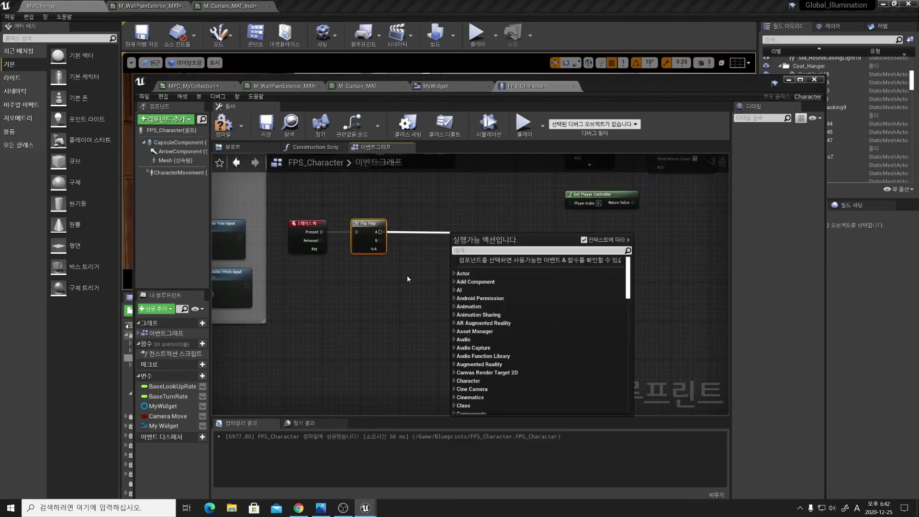
type("playan")
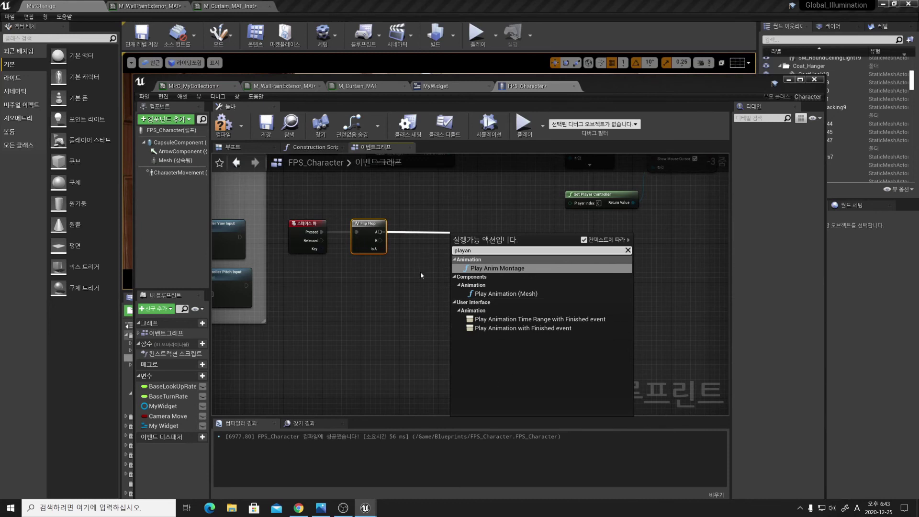
key("Left")
key("Left")
scroll(570, 344, "down", 3)
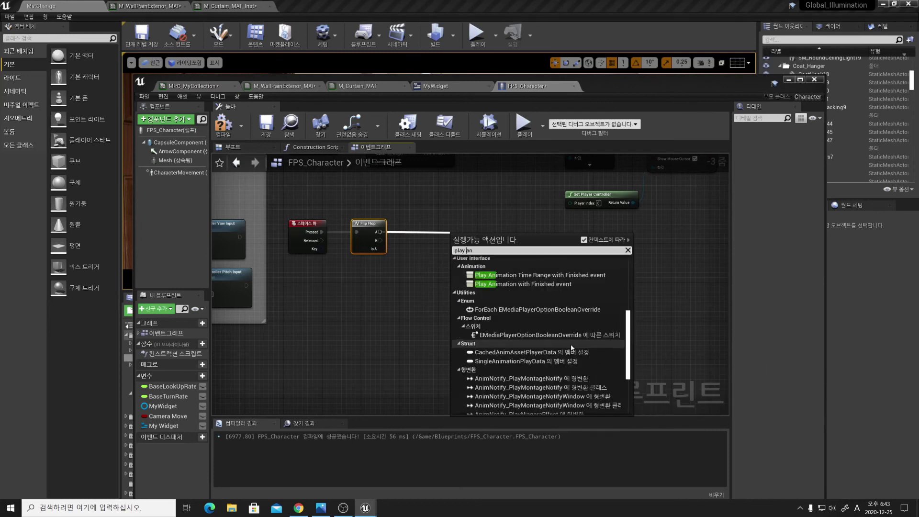
scroll(570, 344, "down", 3)
mouse_move(162, 425)
left_mouse_down("ctrl")
mouse_move(379, 275)
mouse_move(502, 234)
left_mouse_up("ctrl")
left_click(526, 305)
Search My Widget's actions for the Open Close animation
left_click_drag(376, 273, 384, 314)
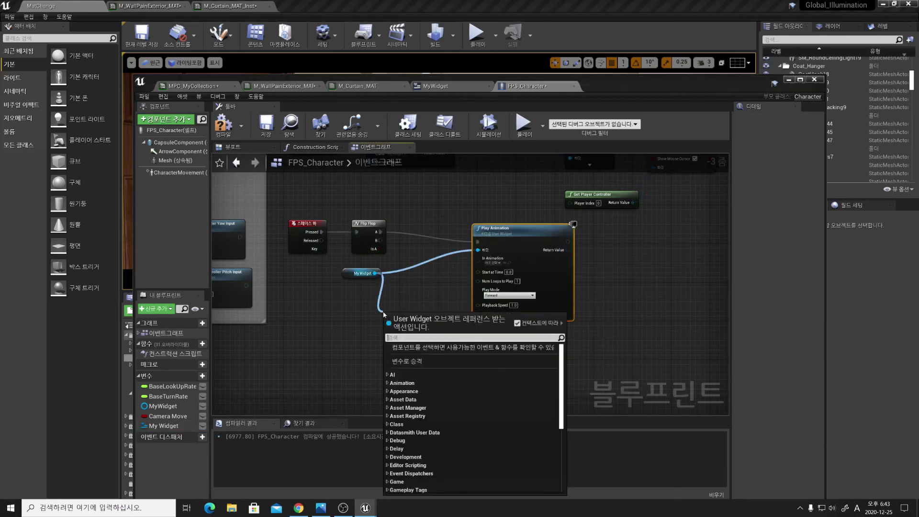
type("get")
key("BackSpace")
key("BackSpace")
key("BackSpace")
type("openclose")
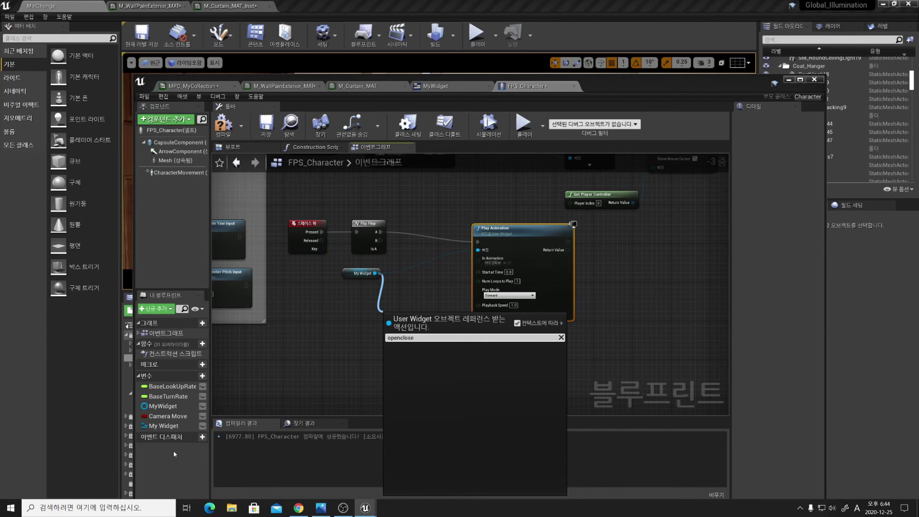
Try an Open Close getter in Play Animation's animation input, then delete it
left_click(408, 348)
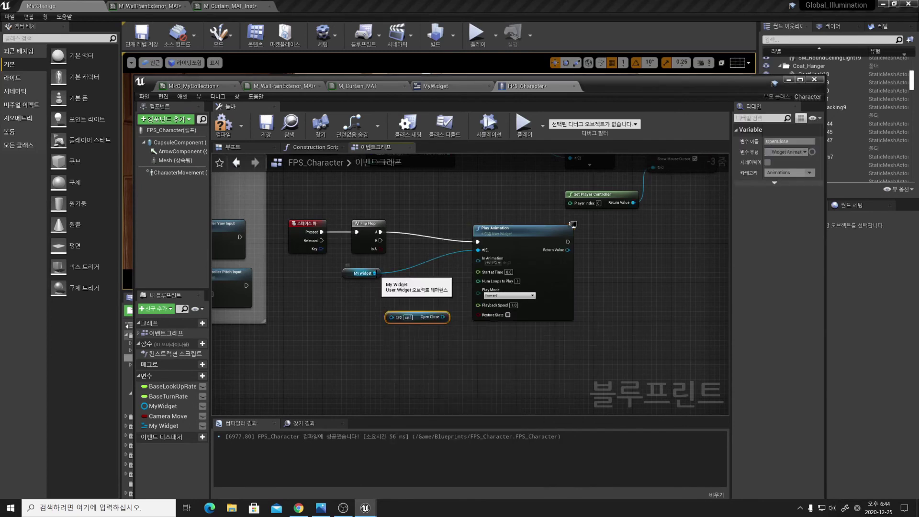
left_click(437, 328)
left_click_drag(481, 262, 479, 260)
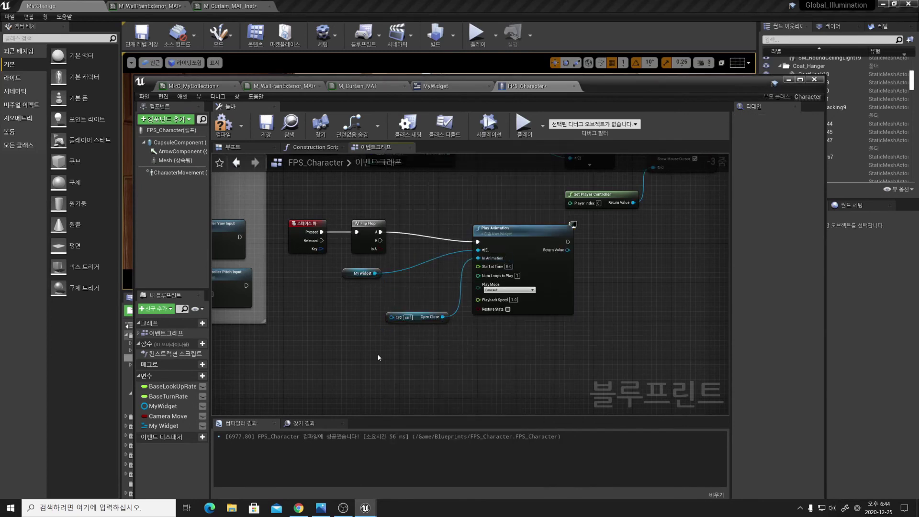
left_click(417, 316)
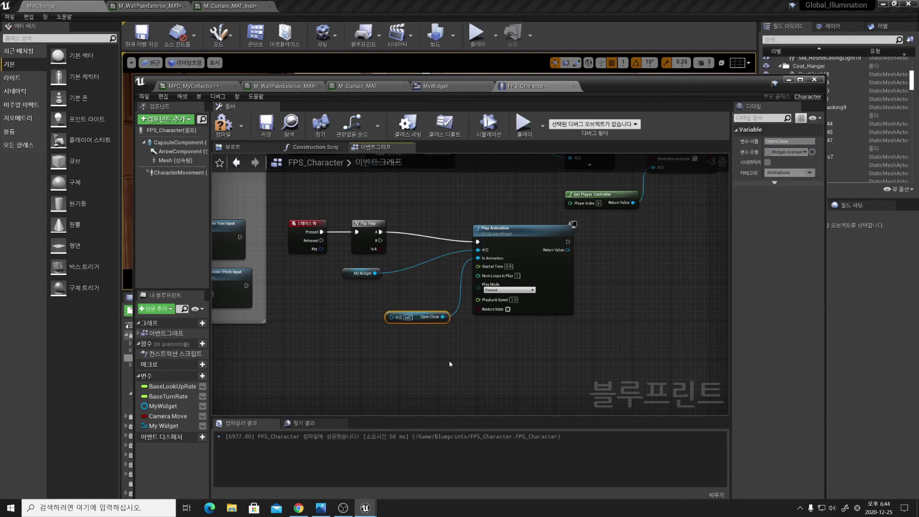
key("Delete")
Swap in the widget-typed MyWidget variable and wire its OpenClose getter into In Animation
left_click(360, 273)
left_click_drag(375, 273, 392, 346)
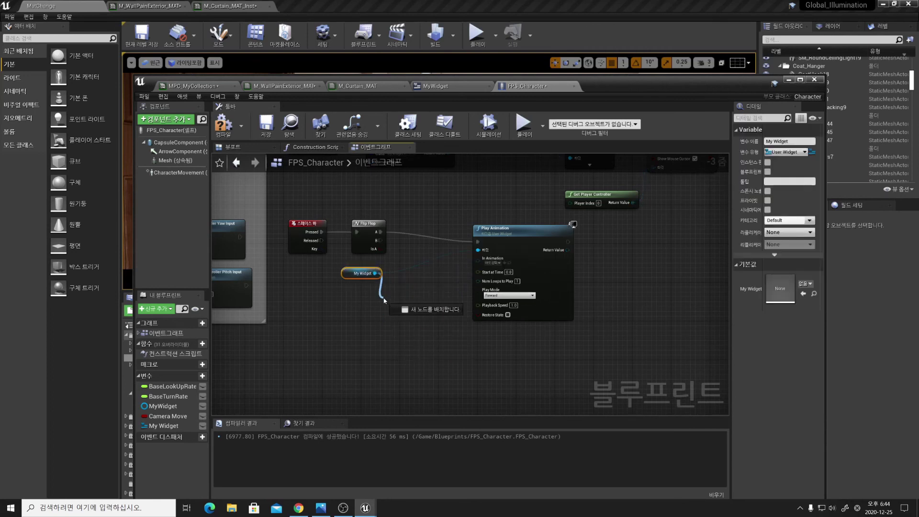
left_click_drag(384, 301, 384, 300)
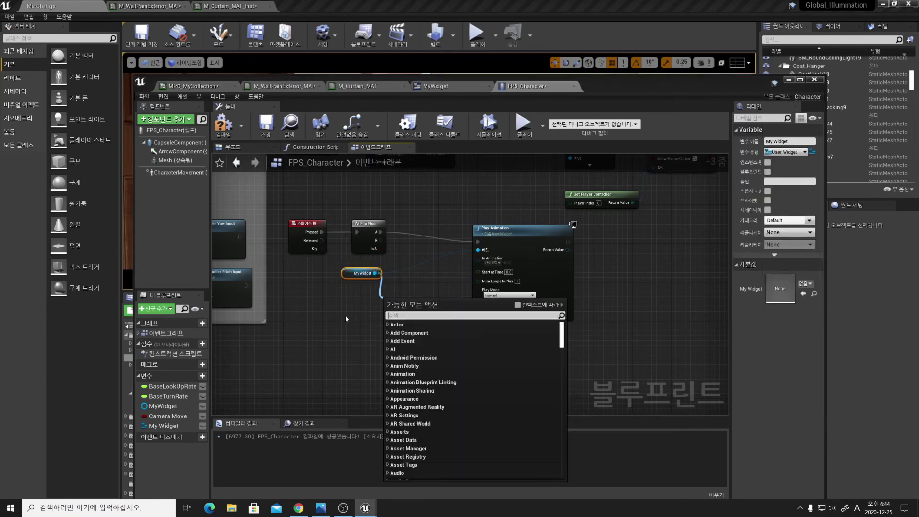
left_click(172, 407)
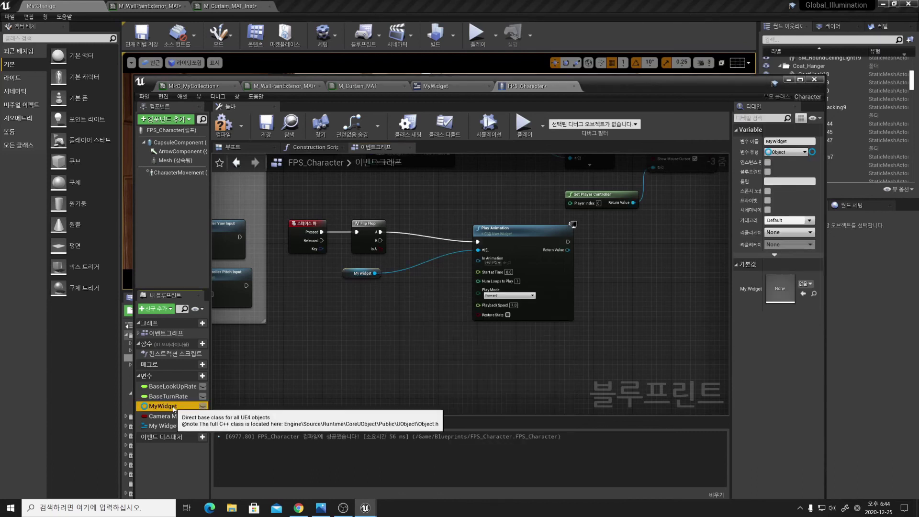
mouse_move(163, 416)
left_mouse_down()
mouse_move(377, 279)
mouse_move(385, 302)
left_mouse_up()
type("Open cl")
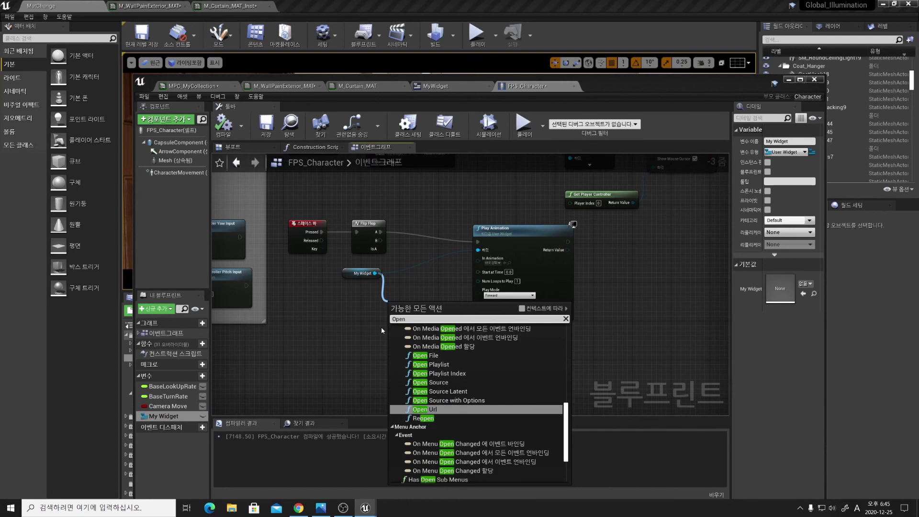
left_click(415, 371)
left_click_drag(457, 305, 478, 260)
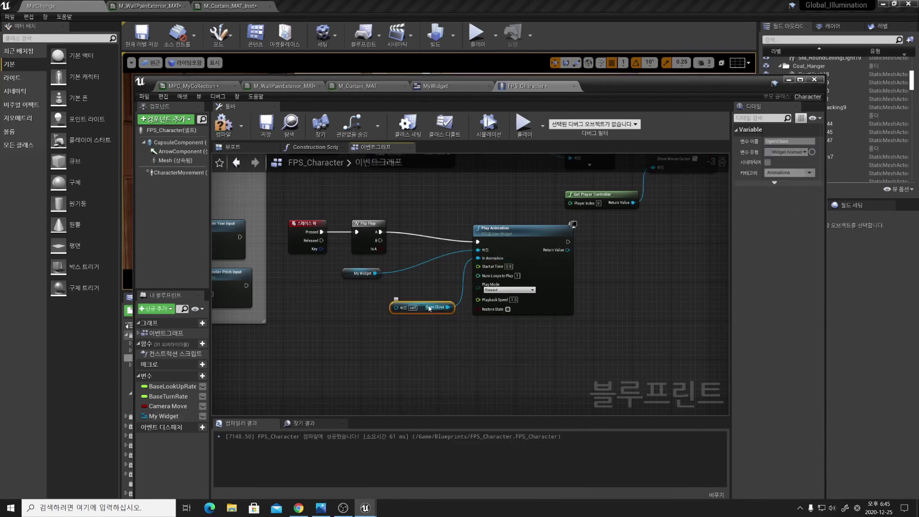
Replace the old My Widget getter with a new one and add its Open Close animation getter
scroll(314, 233, "up", 2)
left_click(326, 250)
key("Delete")
mouse_move(163, 417)
left_mouse_down("ctrl")
mouse_move(303, 253)
mouse_move(477, 220)
left_mouse_up("ctrl")
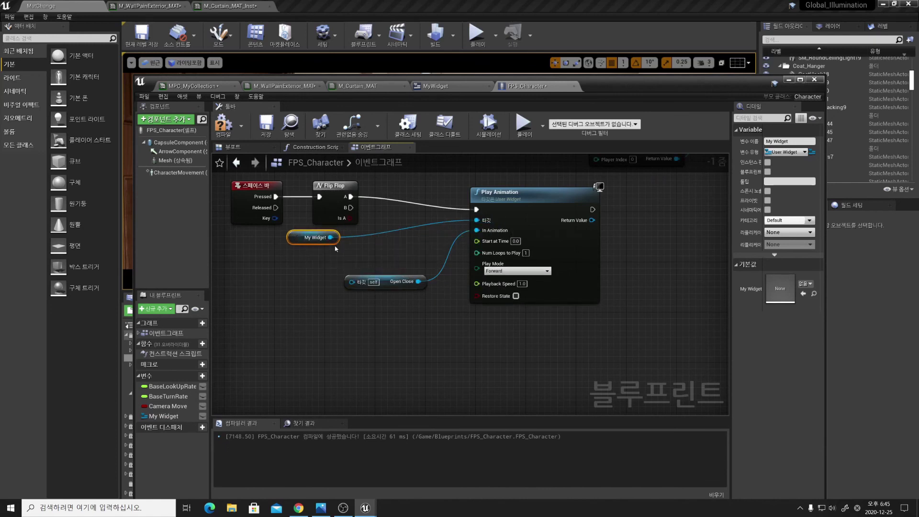
left_click_drag(330, 237, 356, 329)
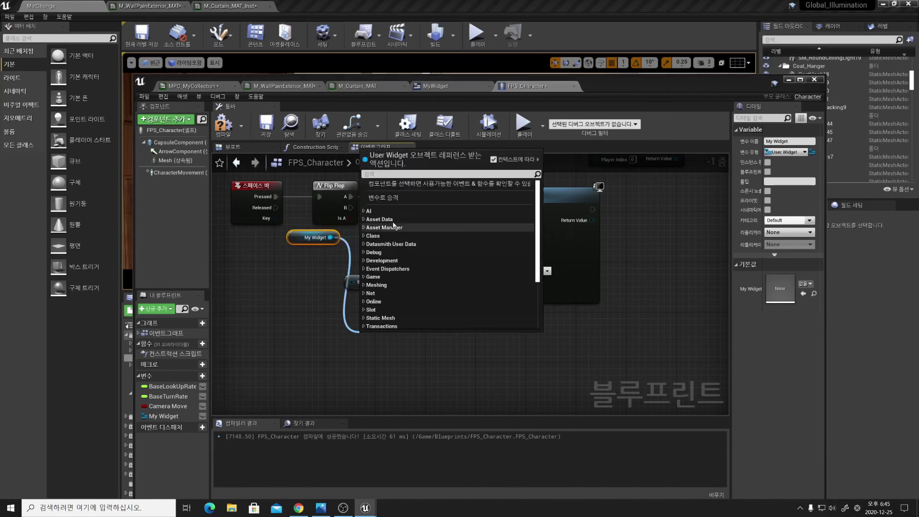
type("Open close")
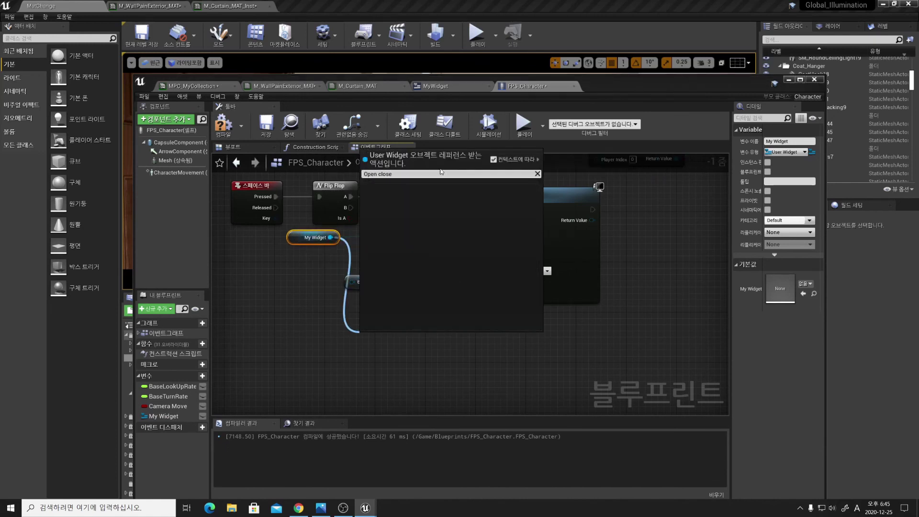
key("Return")
left_click_drag(381, 265, 331, 265)
Add a Select node driving Play Animation's Play Mode input
scroll(539, 261, "down", 2)
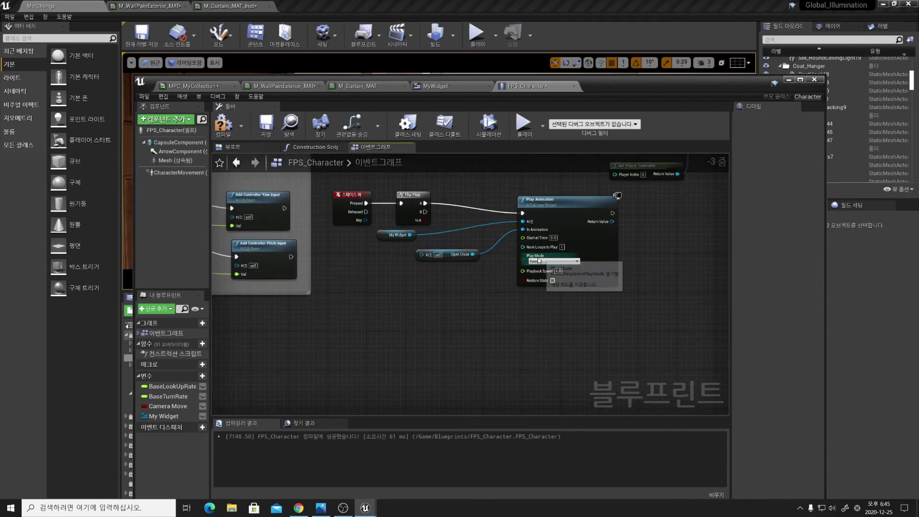
left_click_drag(523, 258, 479, 287)
type("select")
key("Return")
Wire Flip Flop's Is A into the Select node's Index to choose the play mode
scroll(399, 278, "up", 3)
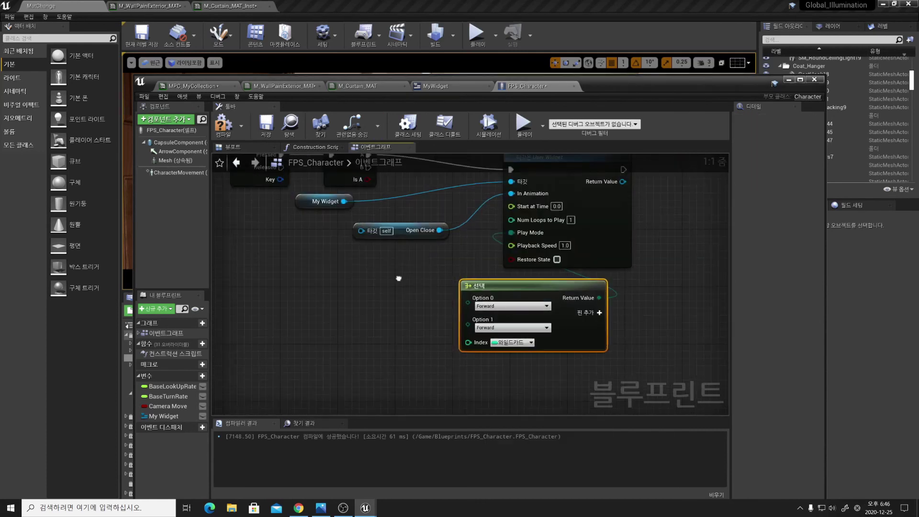
right_click_drag(399, 278, 433, 296)
left_click_drag(403, 198, 501, 360)
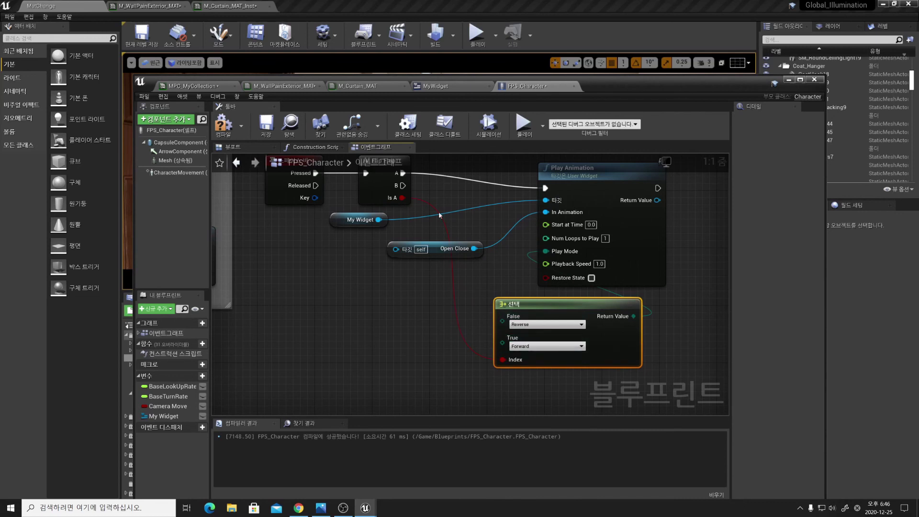
left_click_drag(527, 304, 433, 285)
scroll(433, 288, "down", 2)
left_click_drag(503, 224, 589, 218)
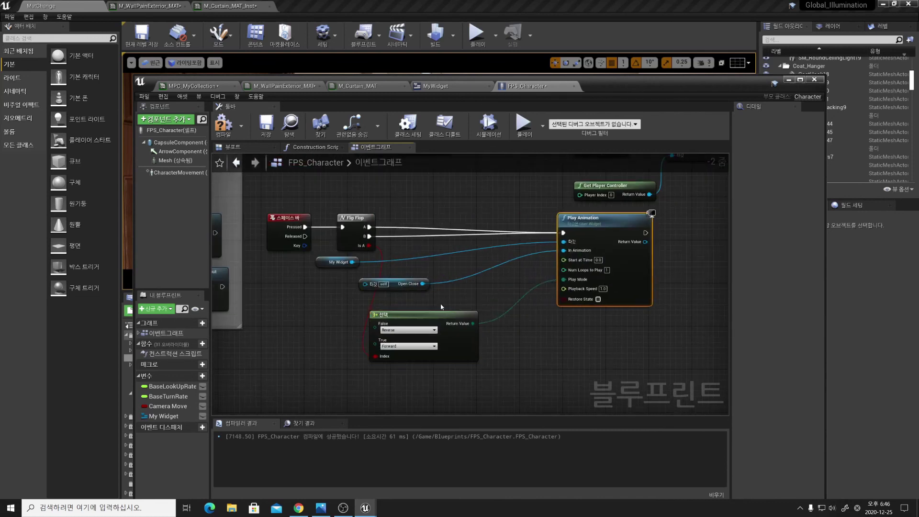
Compile, delete the erroring Open Close node, then recompile and save FPS_Character
left_click(233, 131)
left_click(248, 445)
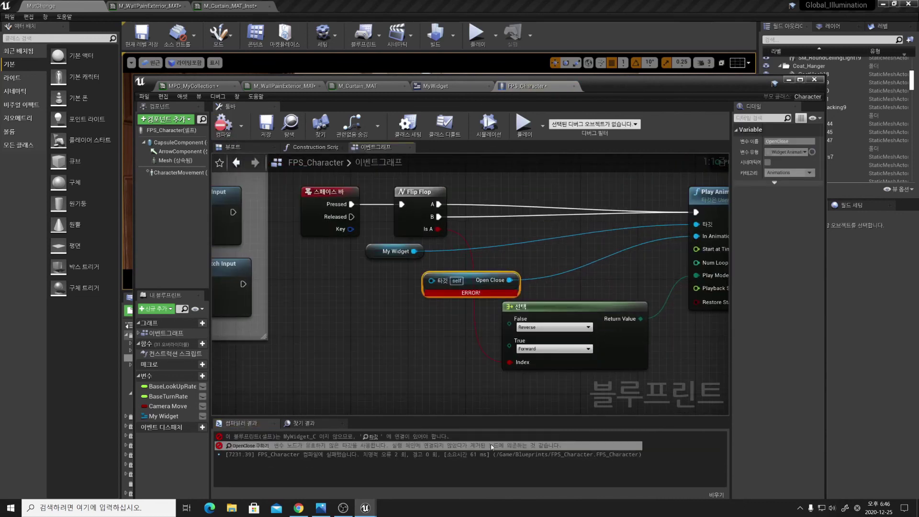
left_click(373, 437)
key("Delete")
left_click(232, 133)
left_click(267, 124)
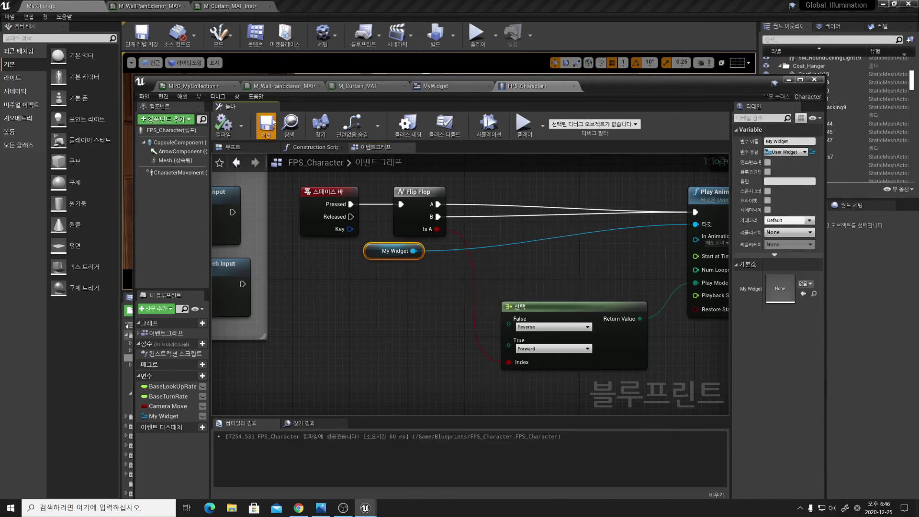
Delete the broken My Widget variable from the blueprint
scroll(423, 312, "down", 4)
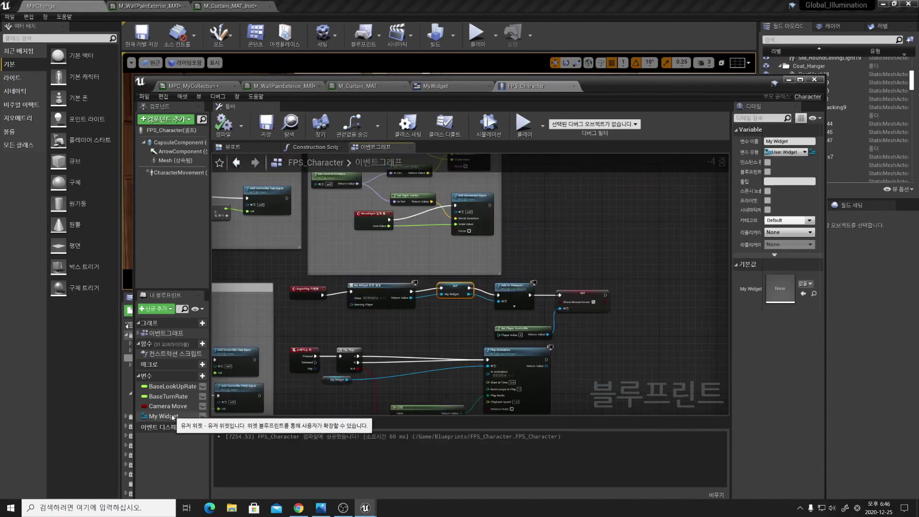
right_click(163, 416)
left_click(178, 420)
key("Return")
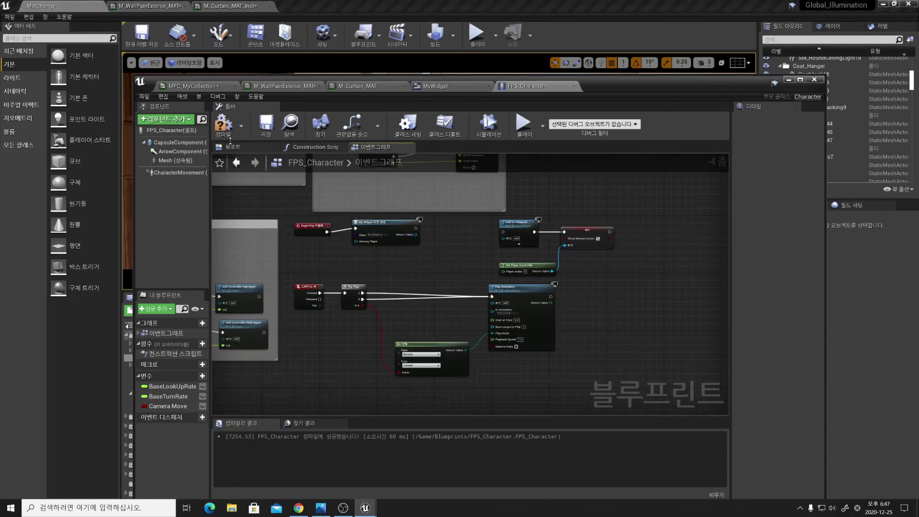
Check the OpenClose animation in the MyWidget widget blueprint's designer
left_click(433, 86)
left_click(735, 116)
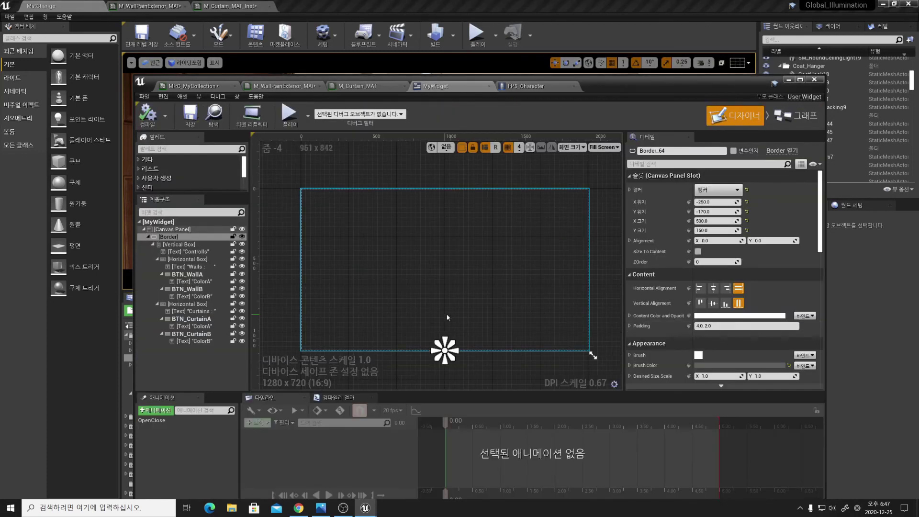
left_click(796, 116)
left_click(735, 115)
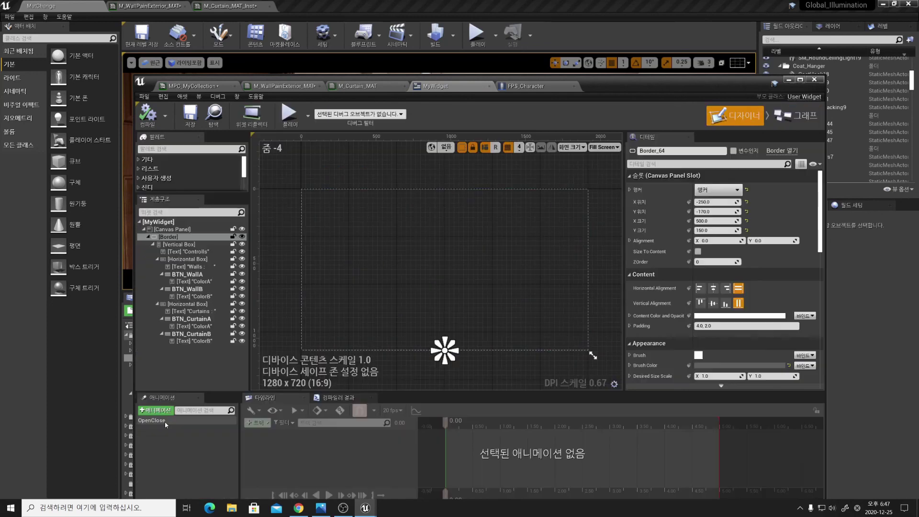
left_click(157, 421)
left_click(526, 85)
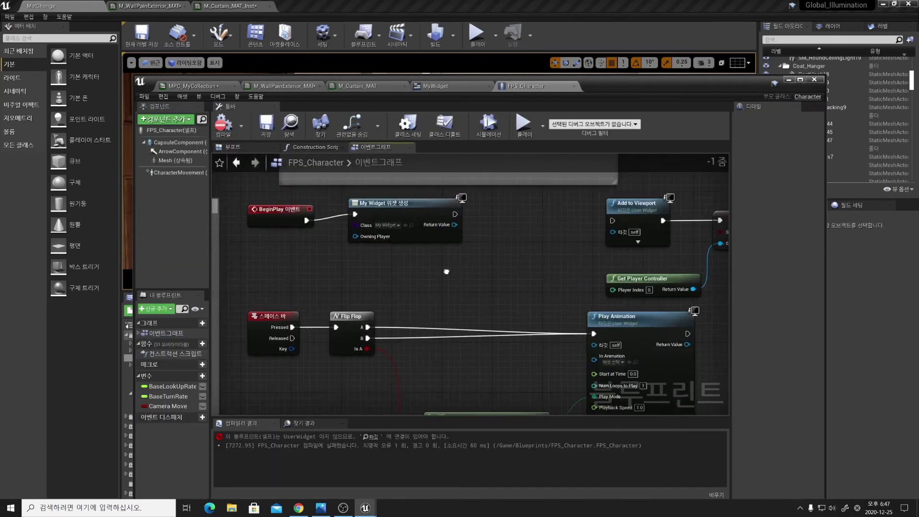
Promote Create Widget's Return Value to a new MyWidget variable
left_click_drag(459, 224, 495, 215)
left_click(518, 260)
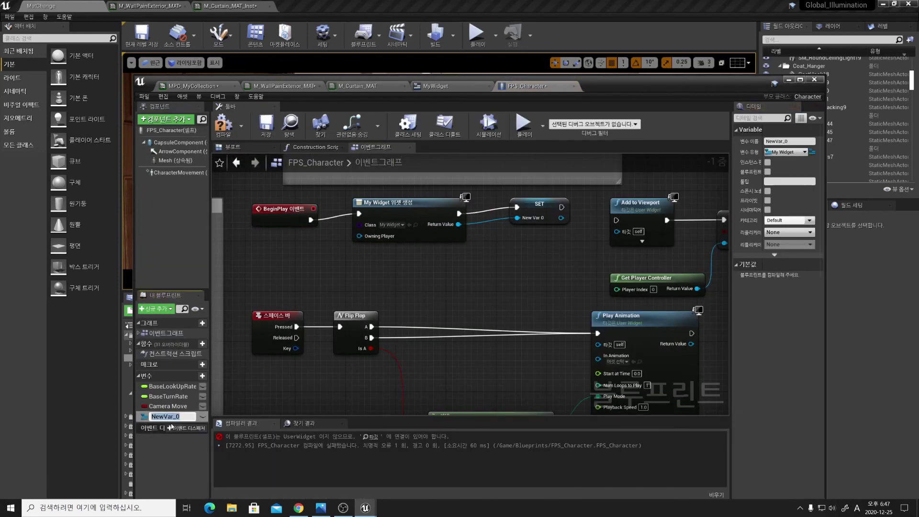
type("MyWidget")
key("Return")
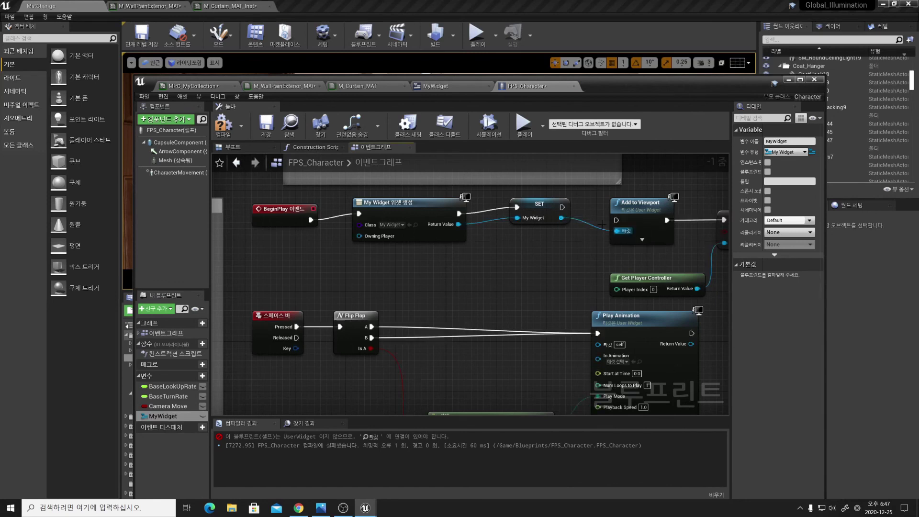
scroll(602, 224, "down", 2)
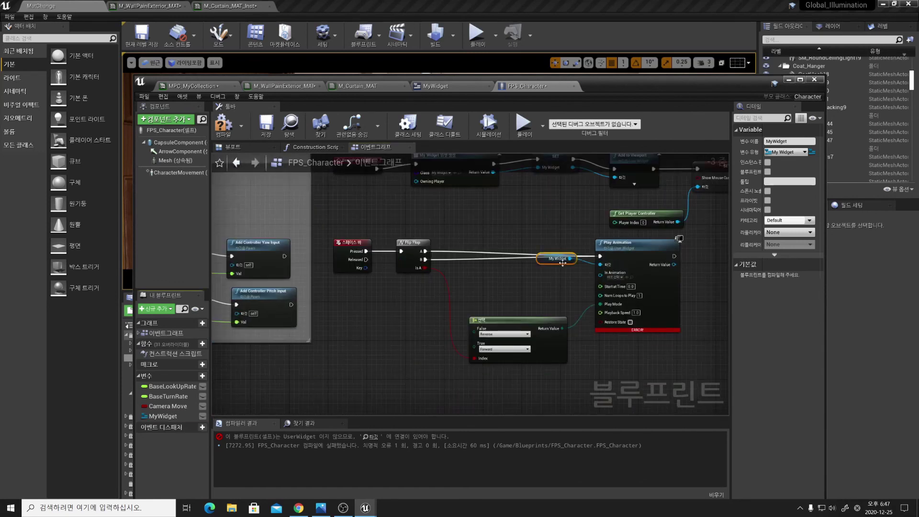
Wire MyWidget and its Open Close animation into Play Animation, compile, and start a play test
mouse_move(175, 418)
left_mouse_down()
mouse_move(412, 287)
mouse_move(600, 264)
left_mouse_up()
mouse_move(424, 287)
left_mouse_down()
mouse_move(480, 298)
mouse_move(601, 272)
left_mouse_up()
type("open")
left_click(502, 345)
scroll(658, 336, "up", 2)
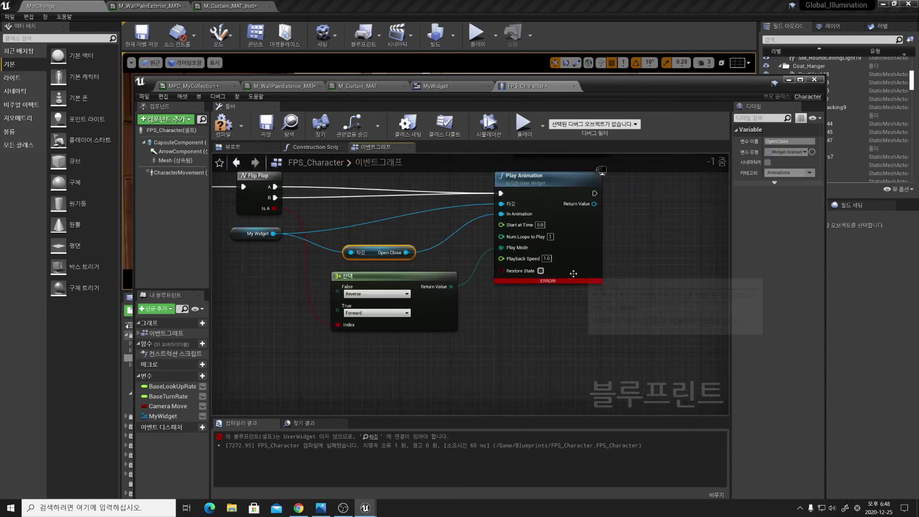
scroll(409, 374, "down", 1)
left_click(223, 124)
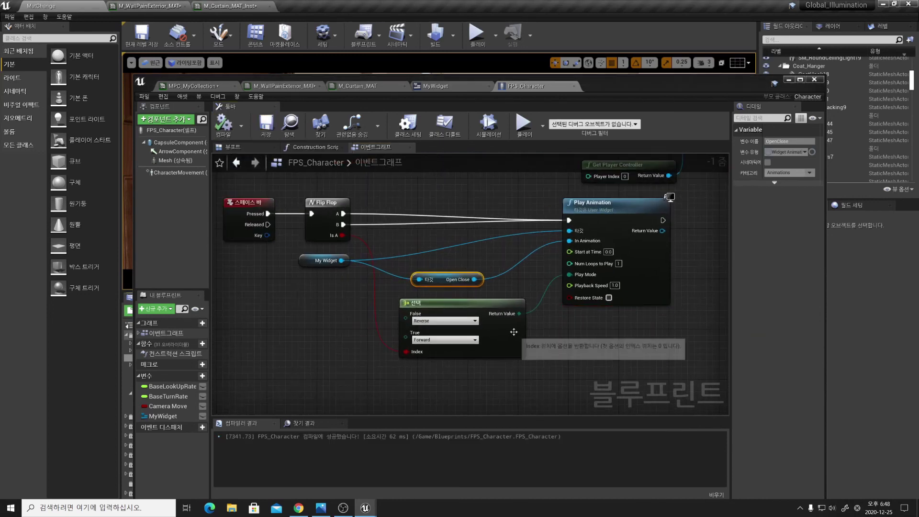
scroll(389, 229, "down", 1)
left_click(523, 124)
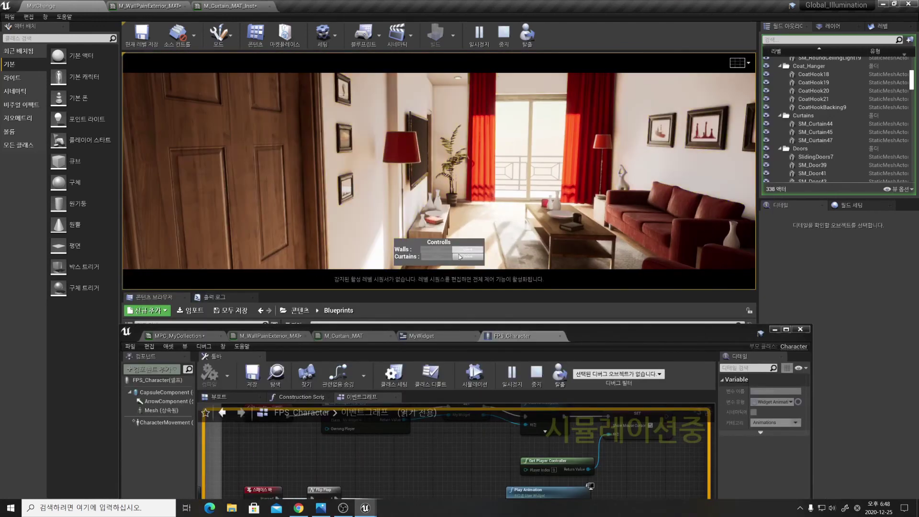
Change the curtains from red to blue with the Controlls panel's Curtains control
left_click_drag(470, 249, 430, 256)
key("space")
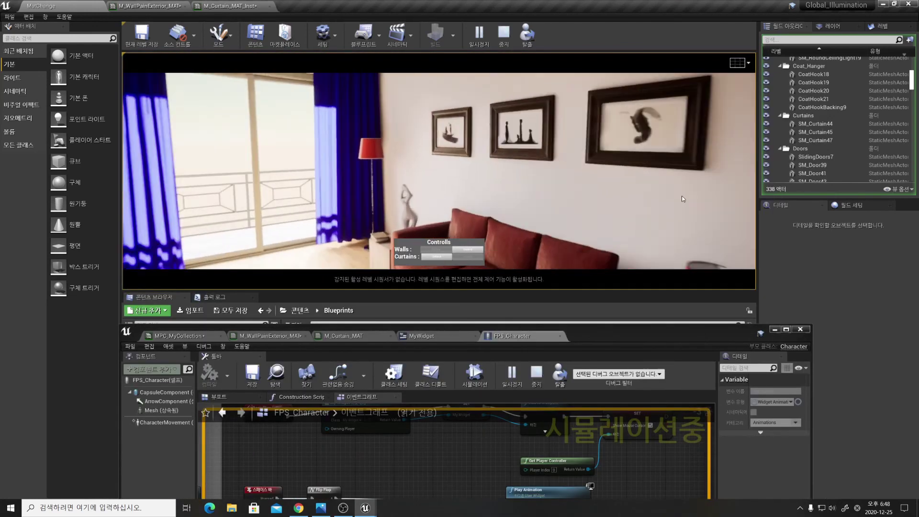